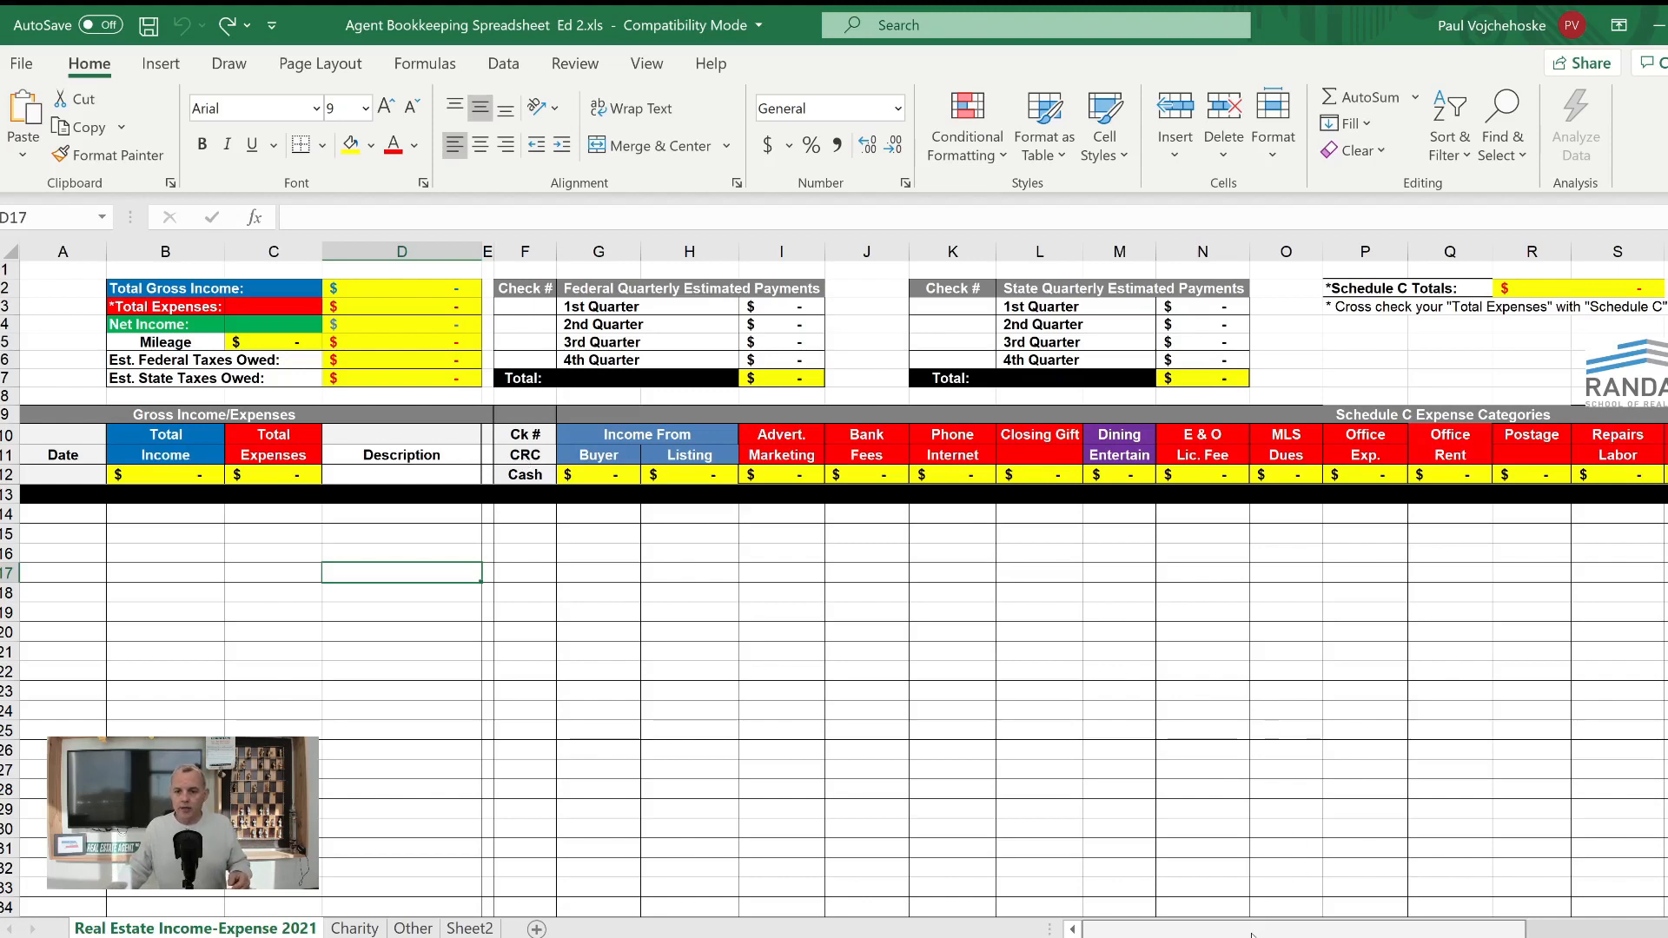
- Review the sheet's sections across to the mileage table and the summary labels from Total Gross Income to Est. State Taxes Owed
{"action": "left_click_drag", "start_coordinate": [1400, 934], "coordinate": [1590, 935]}
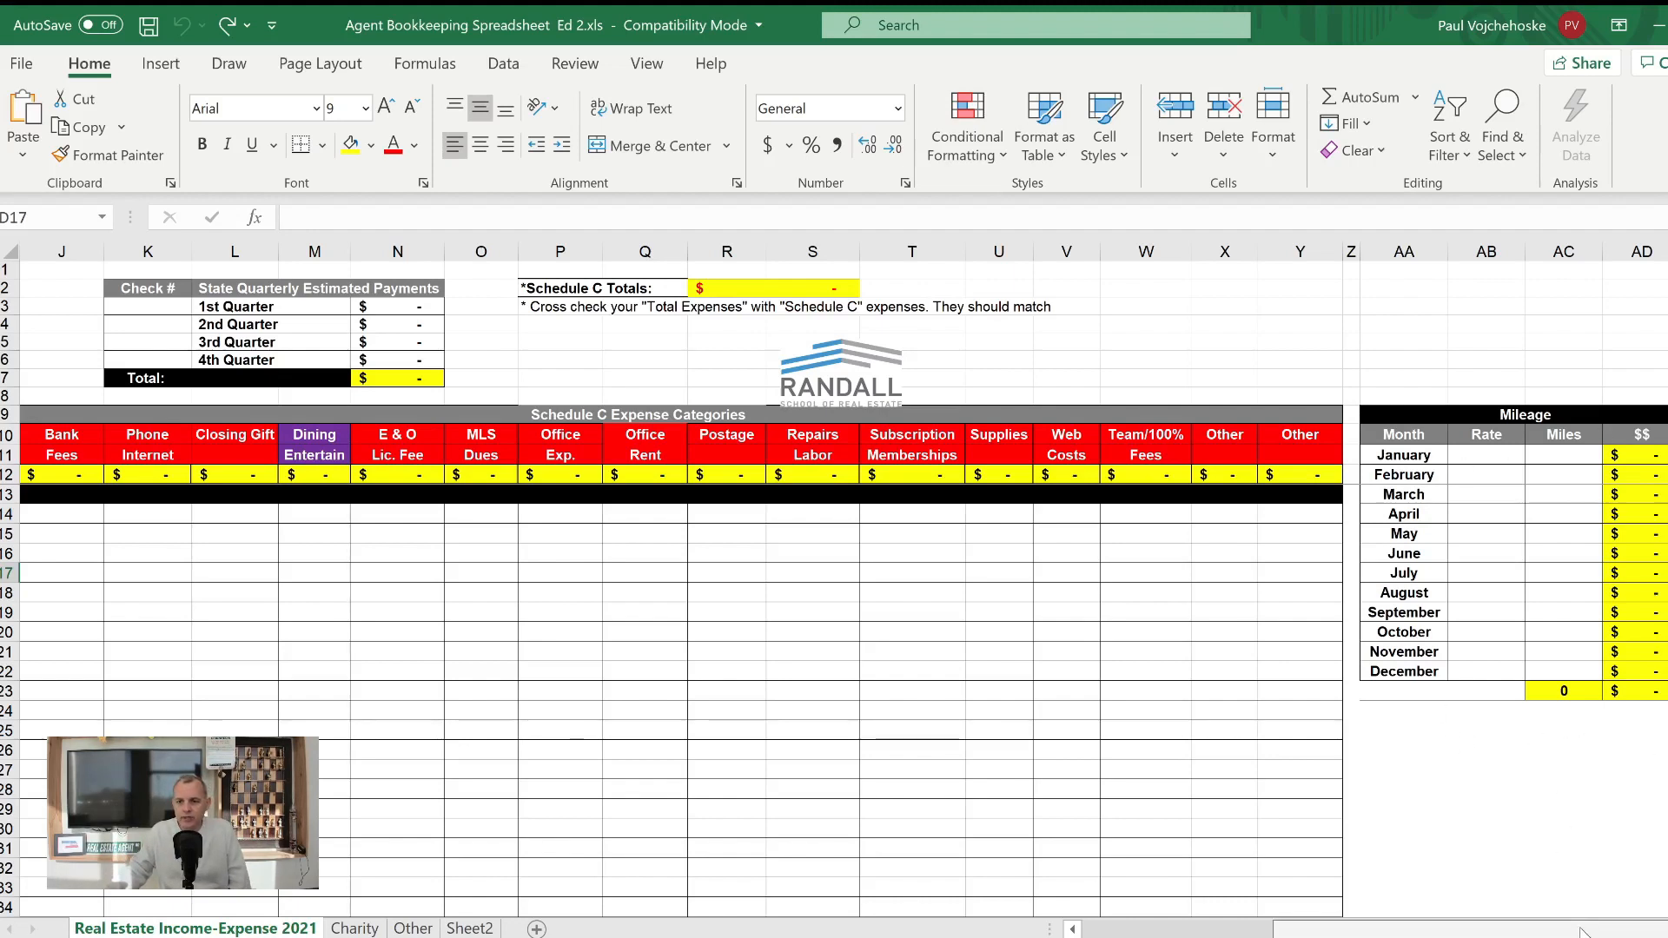
{"action": "left_click", "coordinate": [1074, 927]}
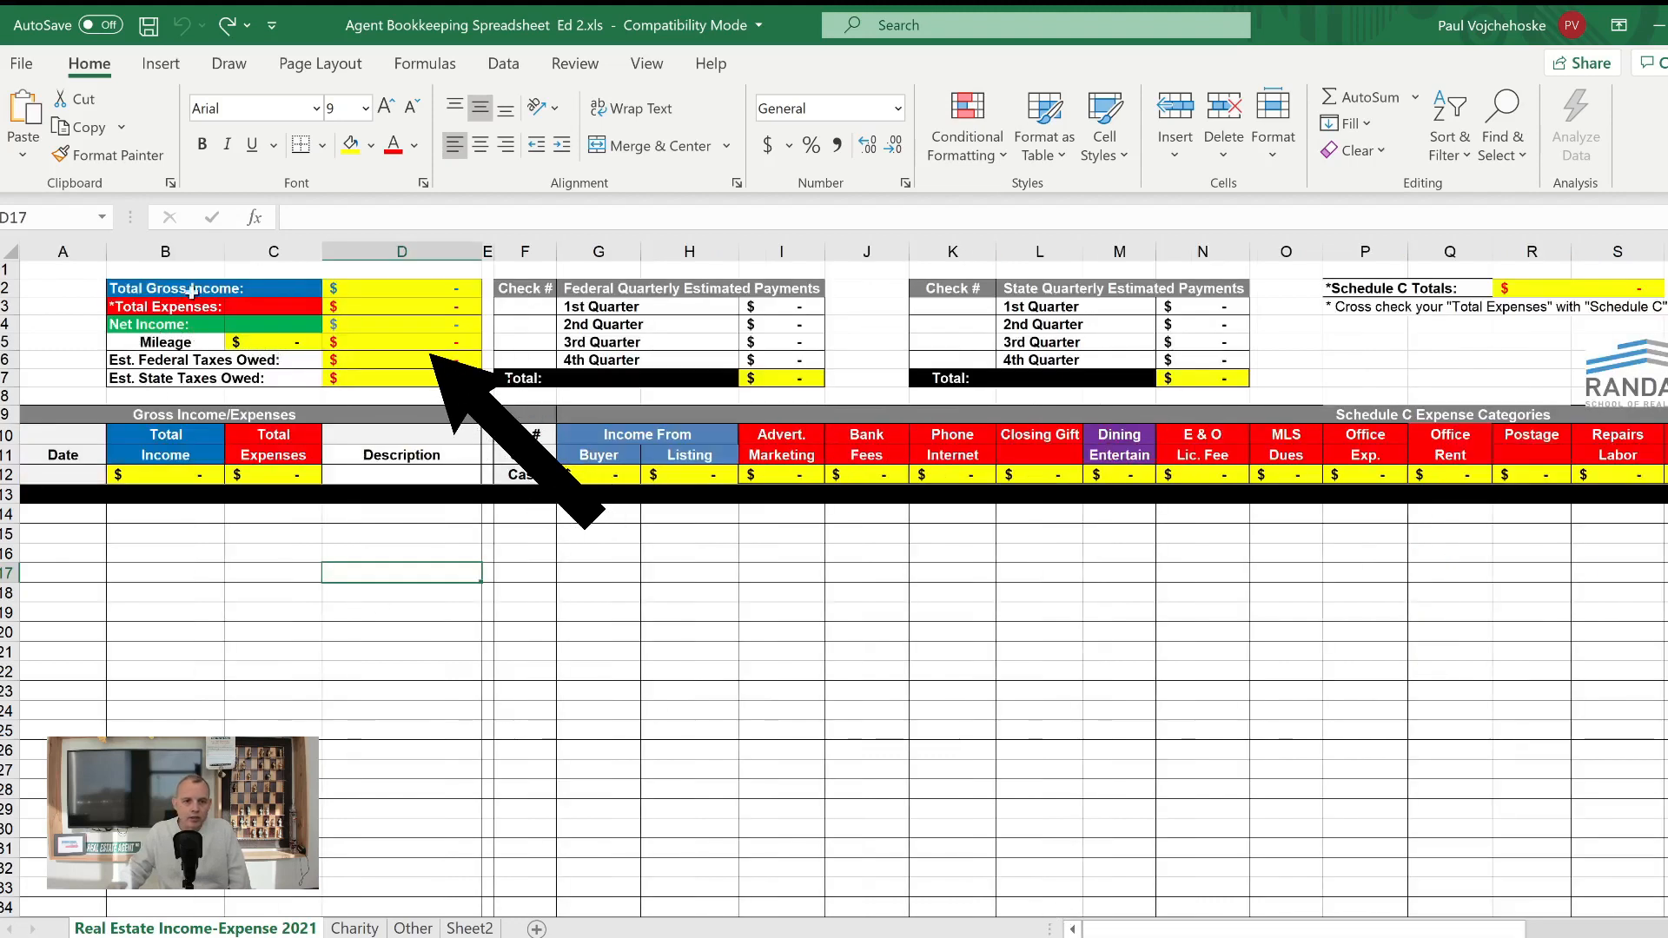
{"action": "left_click", "coordinate": [270, 288]}
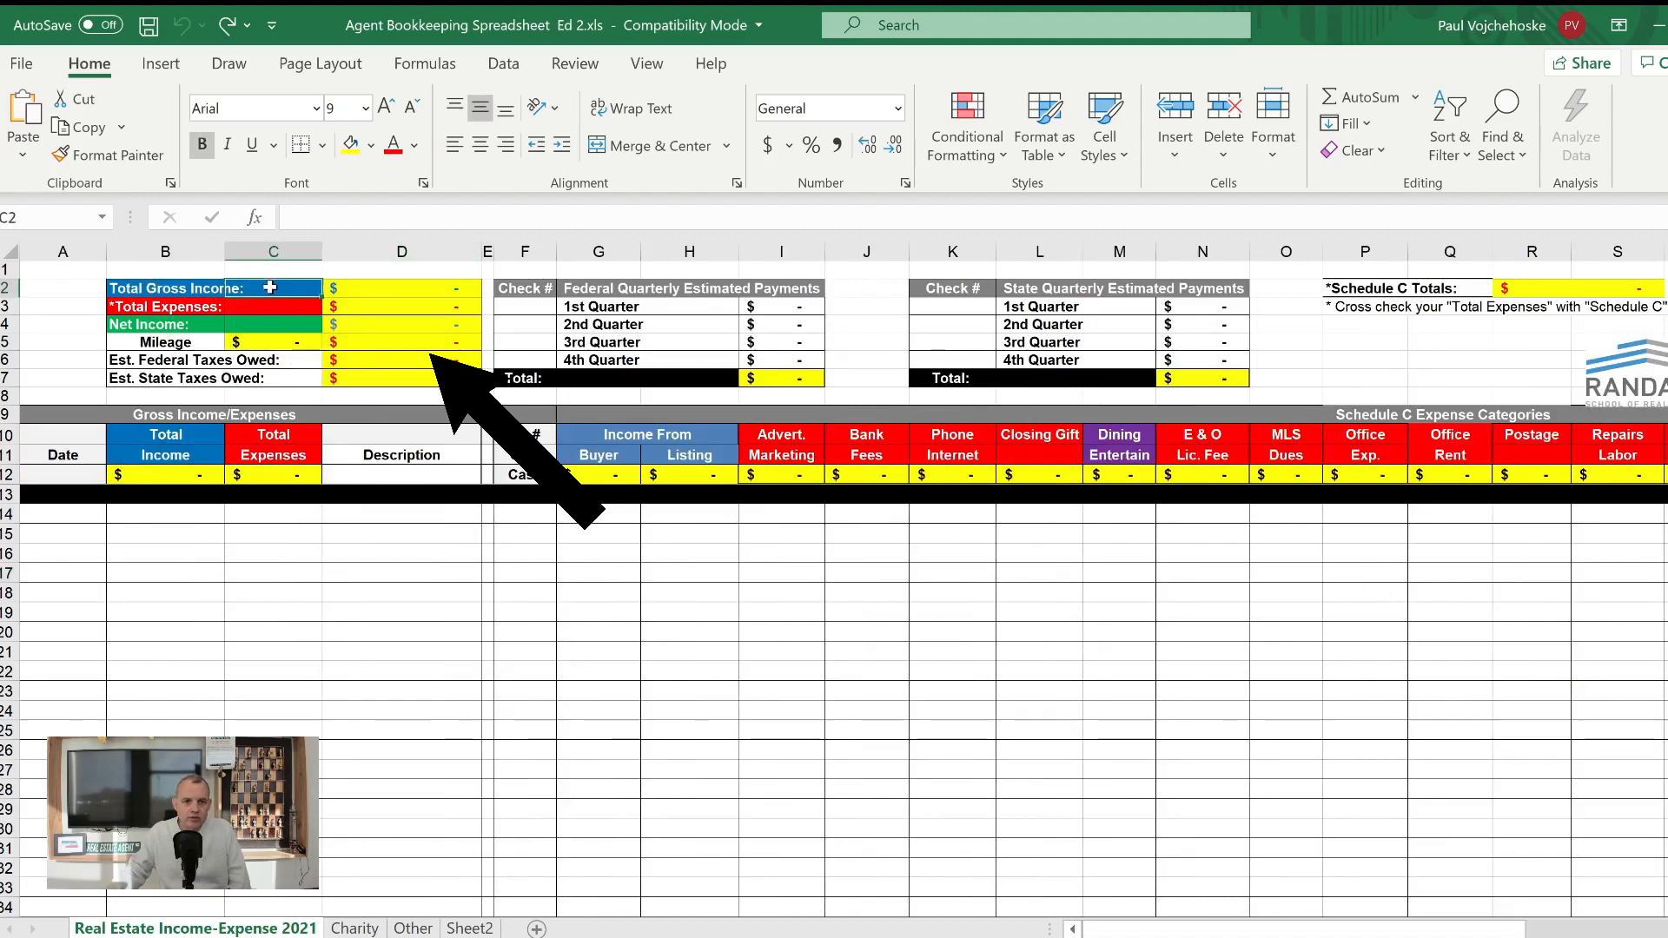
{"action": "left_click", "coordinate": [185, 310]}
{"action": "left_click", "coordinate": [184, 323]}
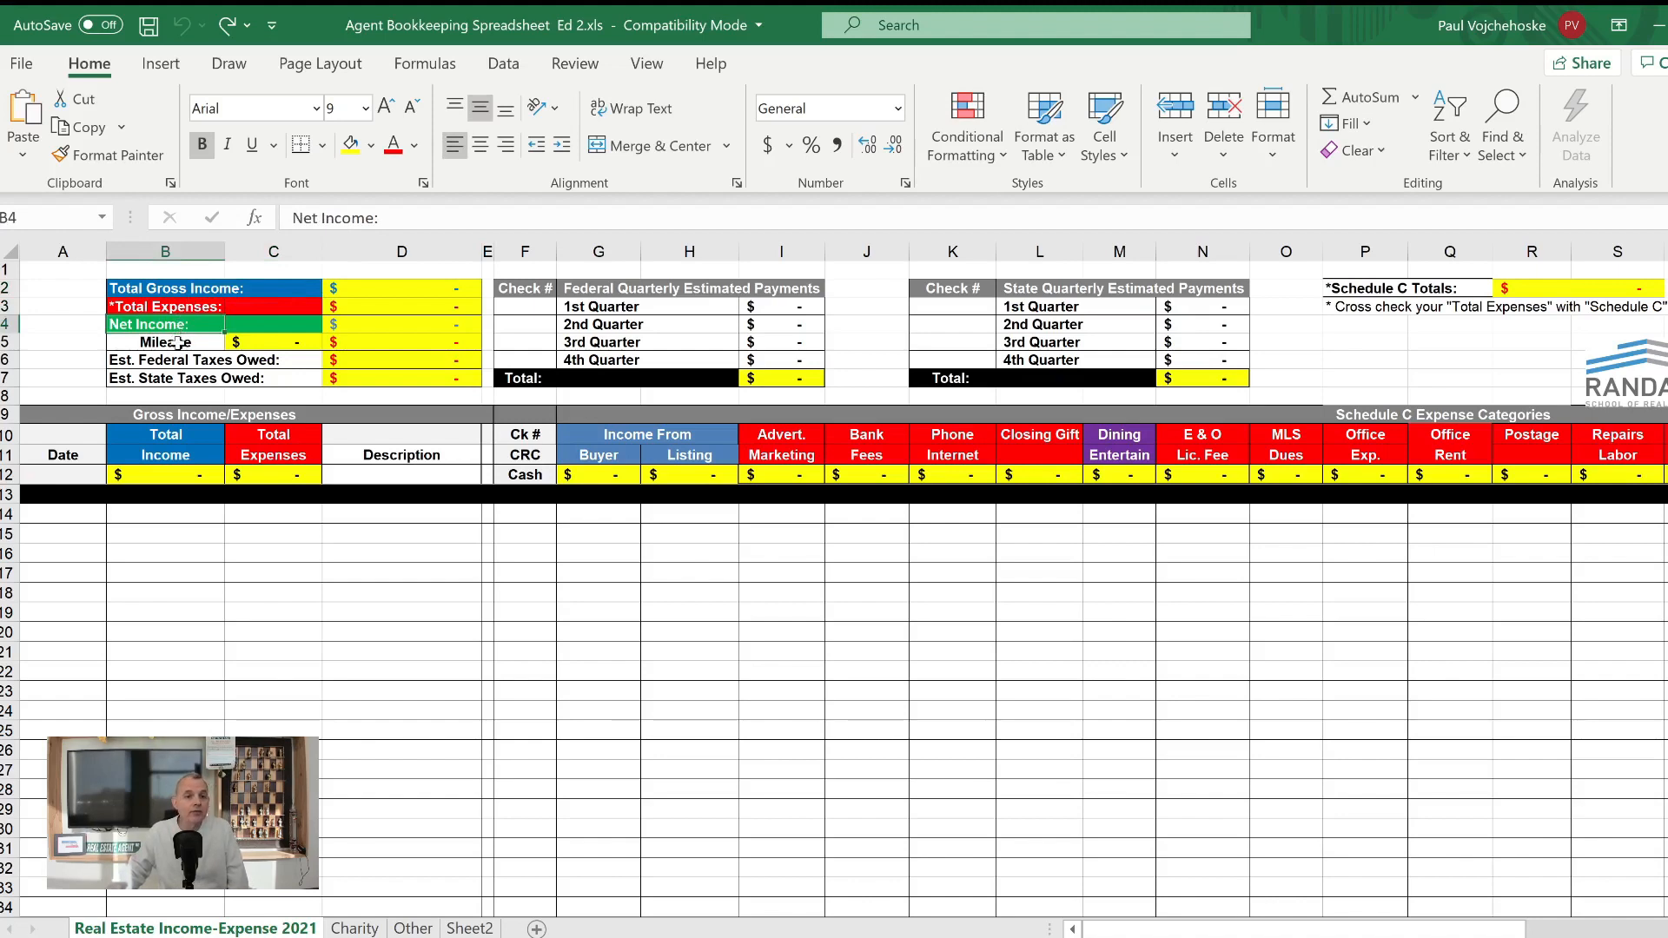
{"action": "left_click", "coordinate": [177, 342]}
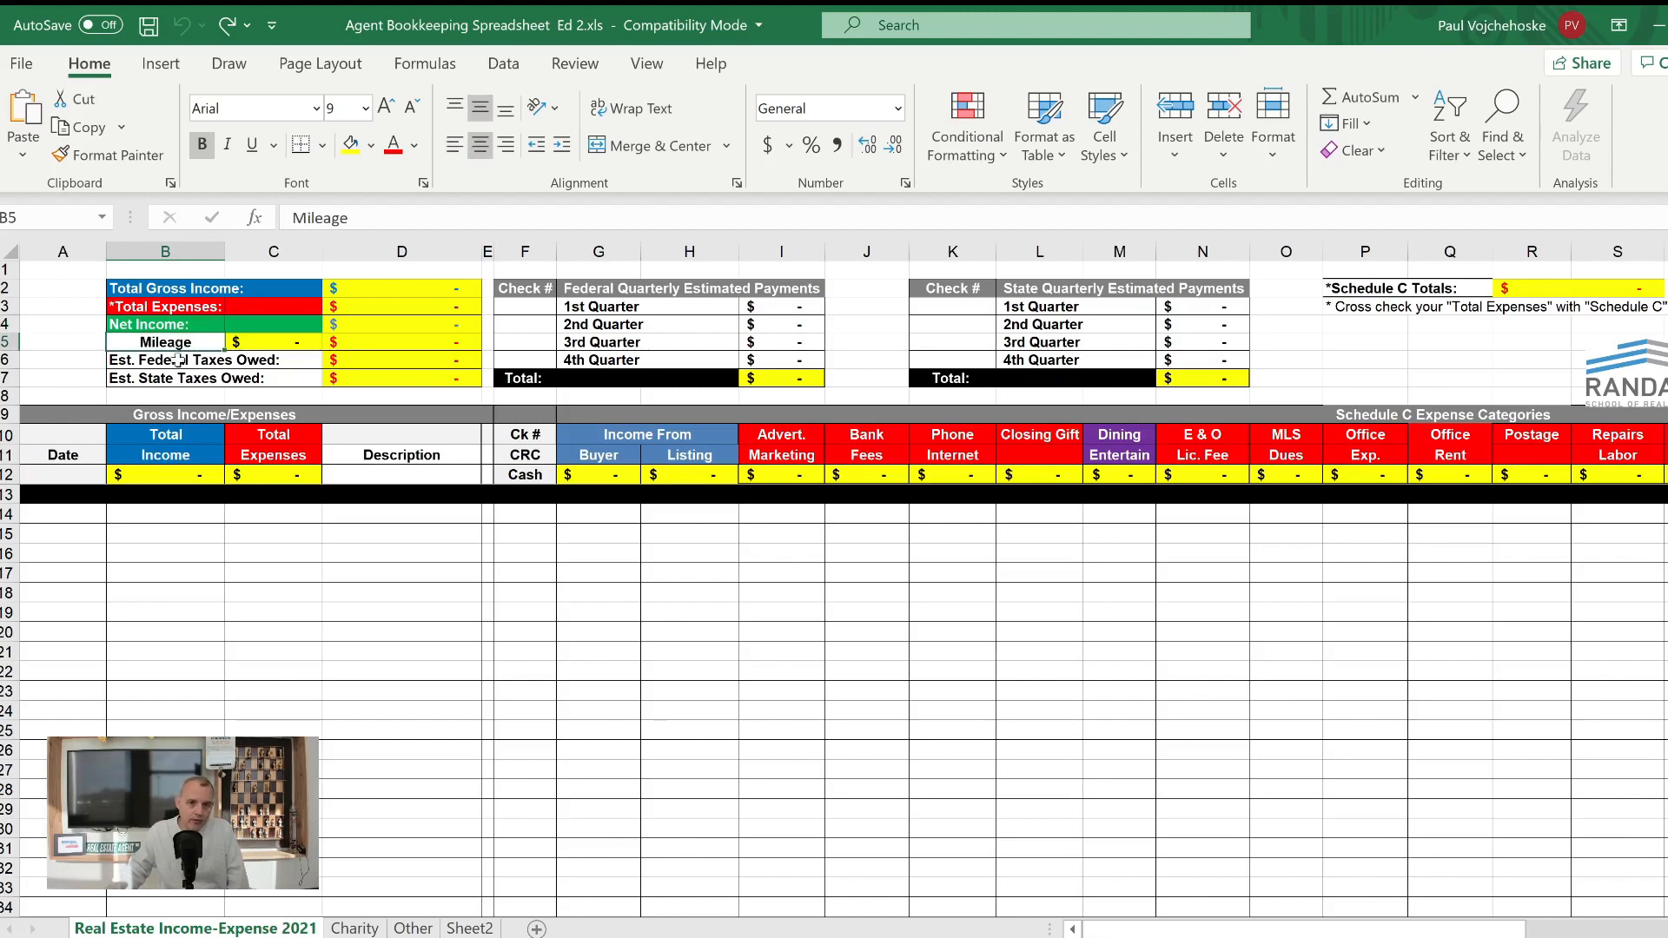
{"action": "left_click", "coordinate": [177, 362]}
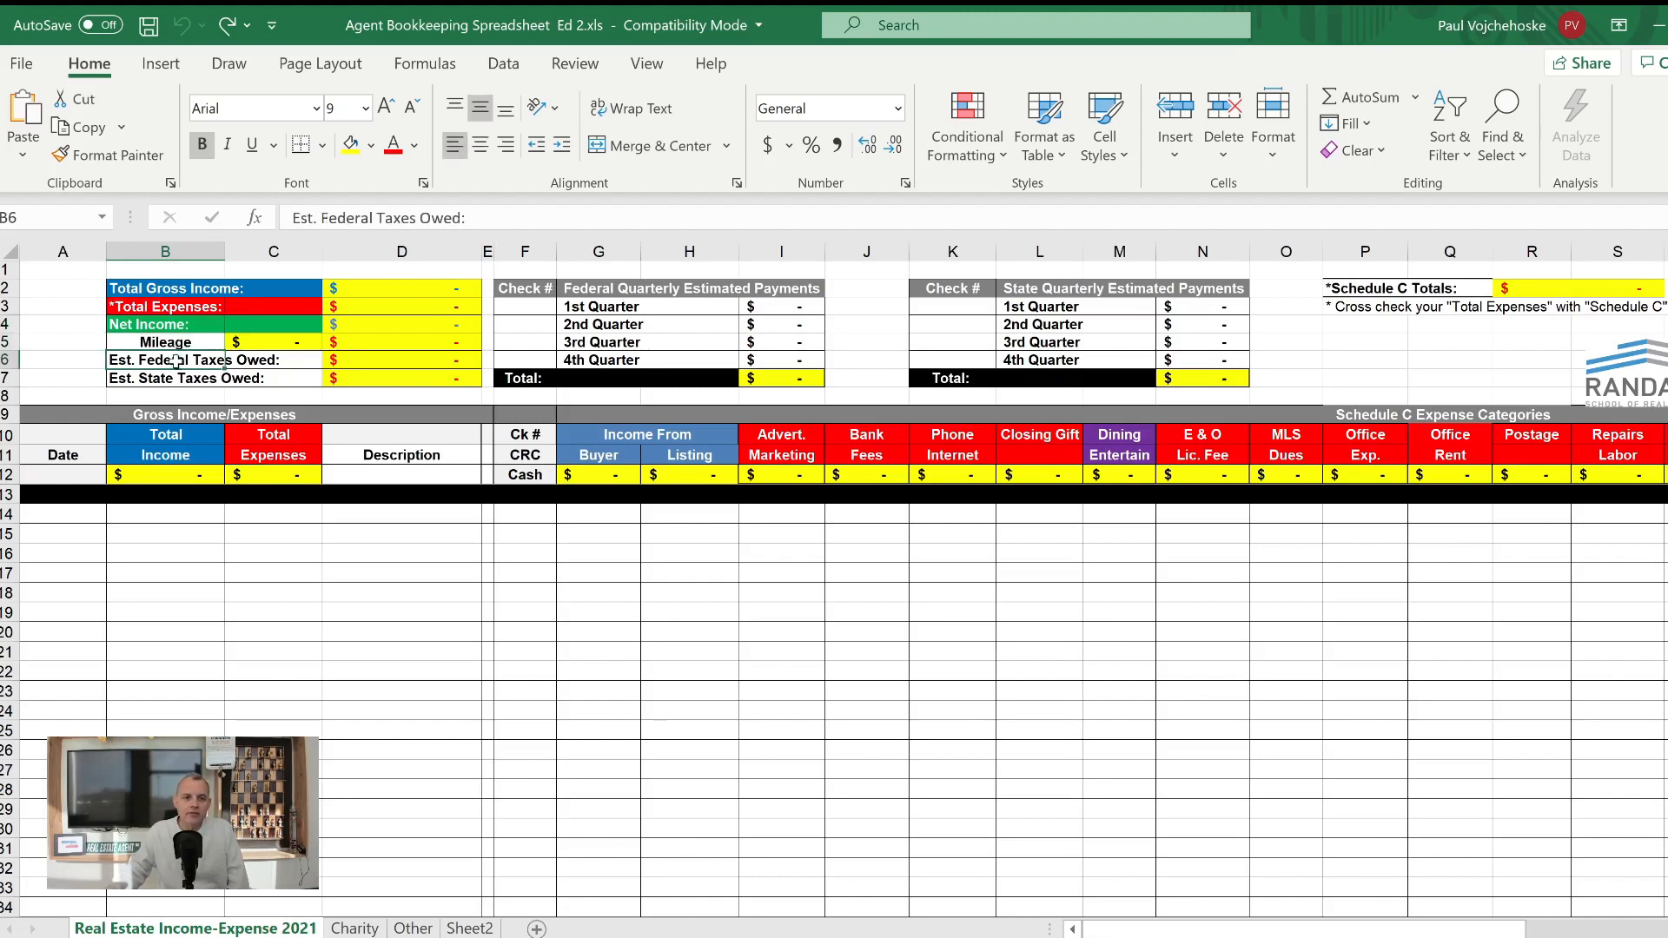
{"action": "left_click", "coordinate": [177, 380]}
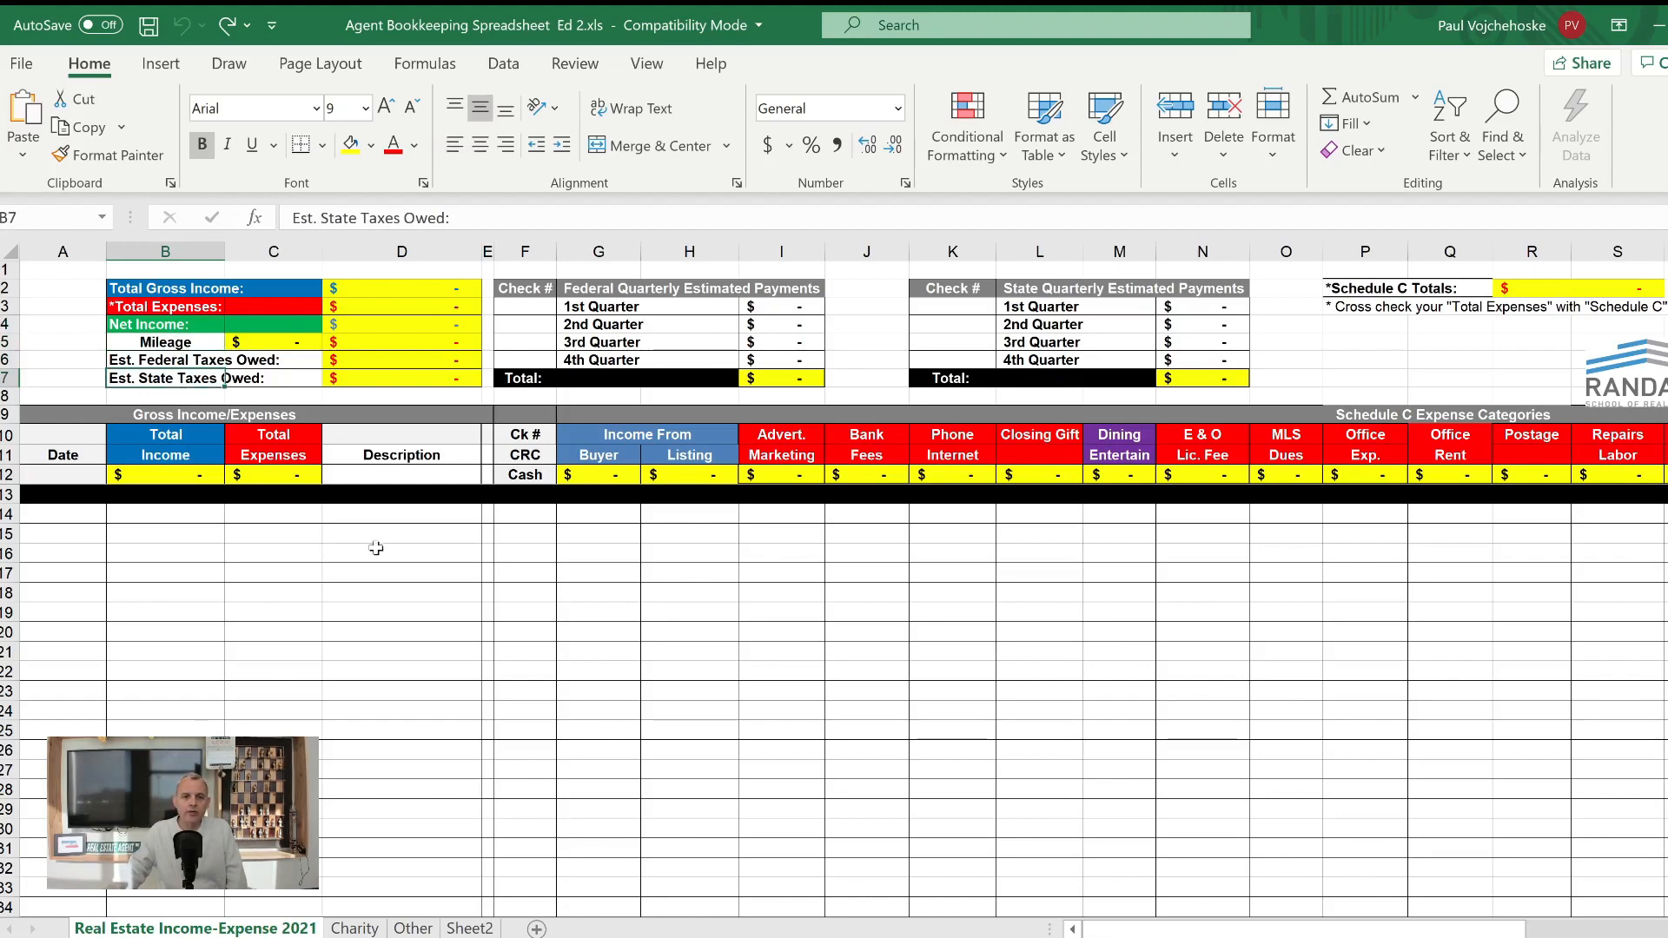
- Inspect the formulas behind the estimated federal and state taxes owed in D6 and D7
{"action": "left_click", "coordinate": [392, 358]}
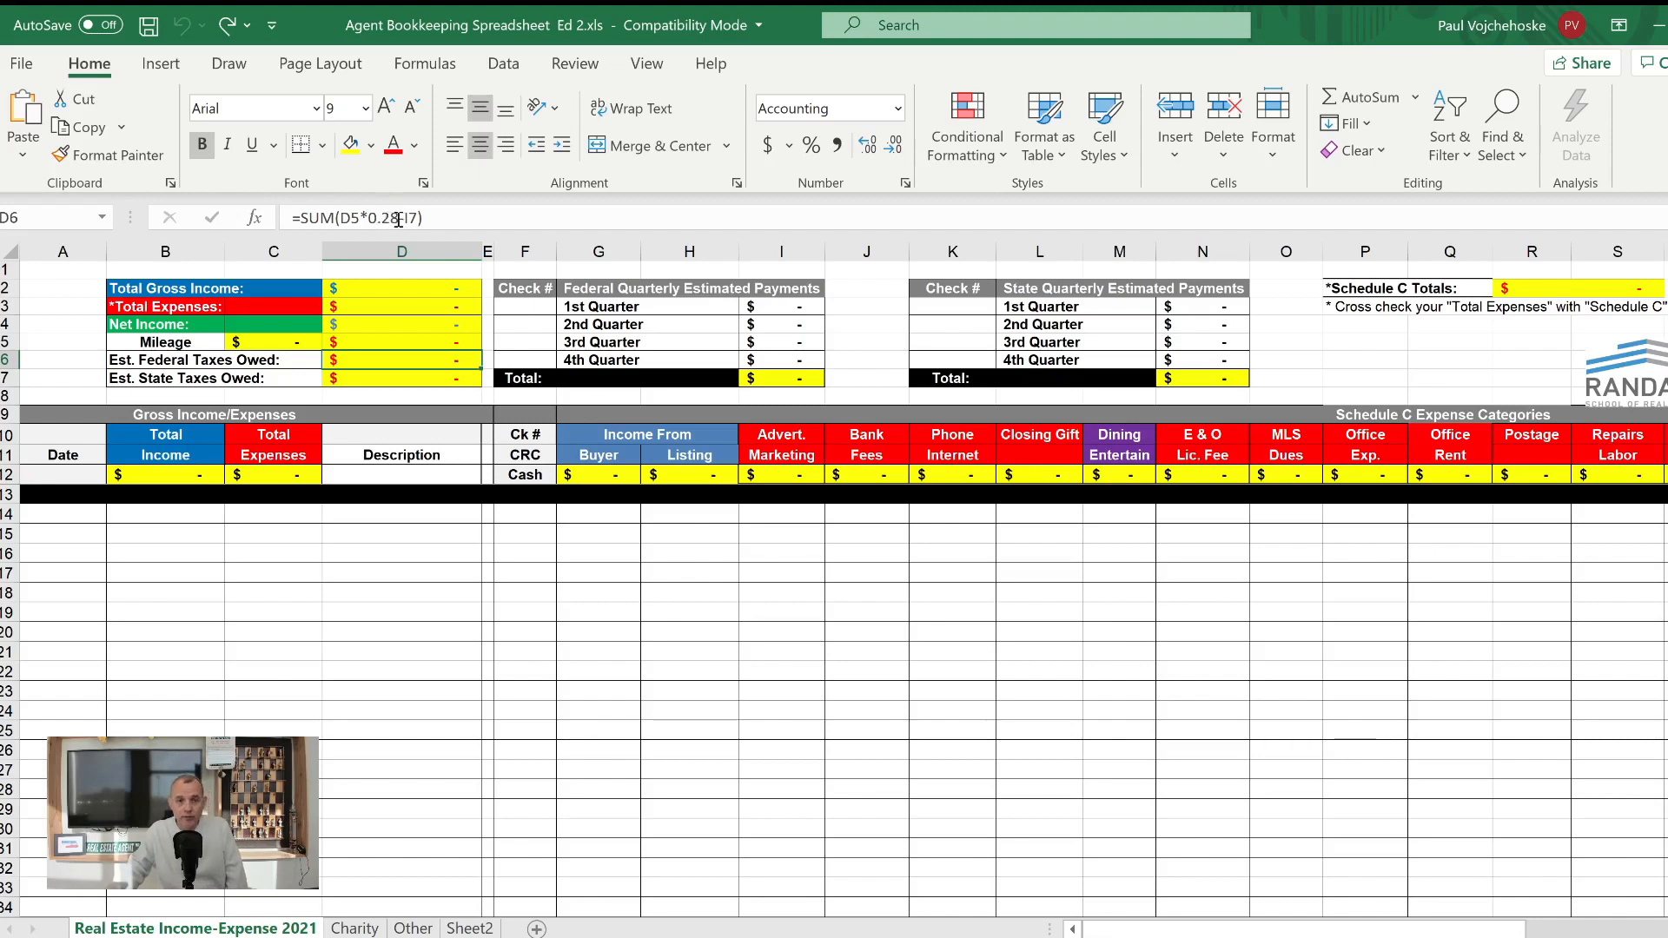
{"action": "left_click", "coordinate": [383, 376]}
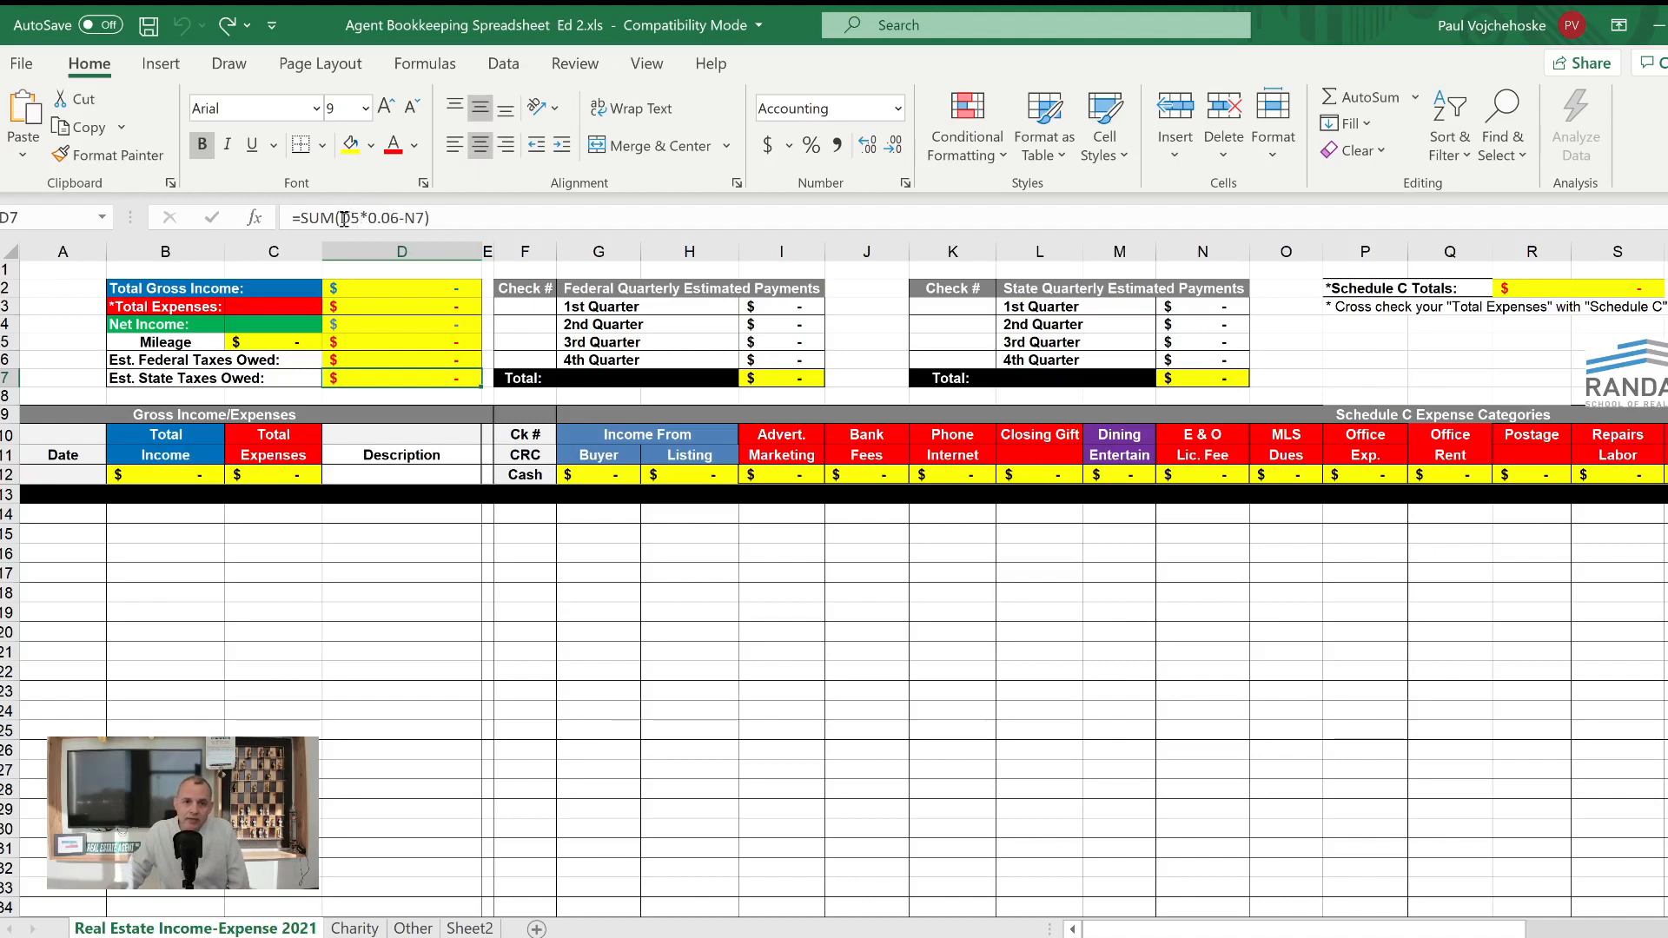
{"action": "left_click", "coordinate": [392, 588]}
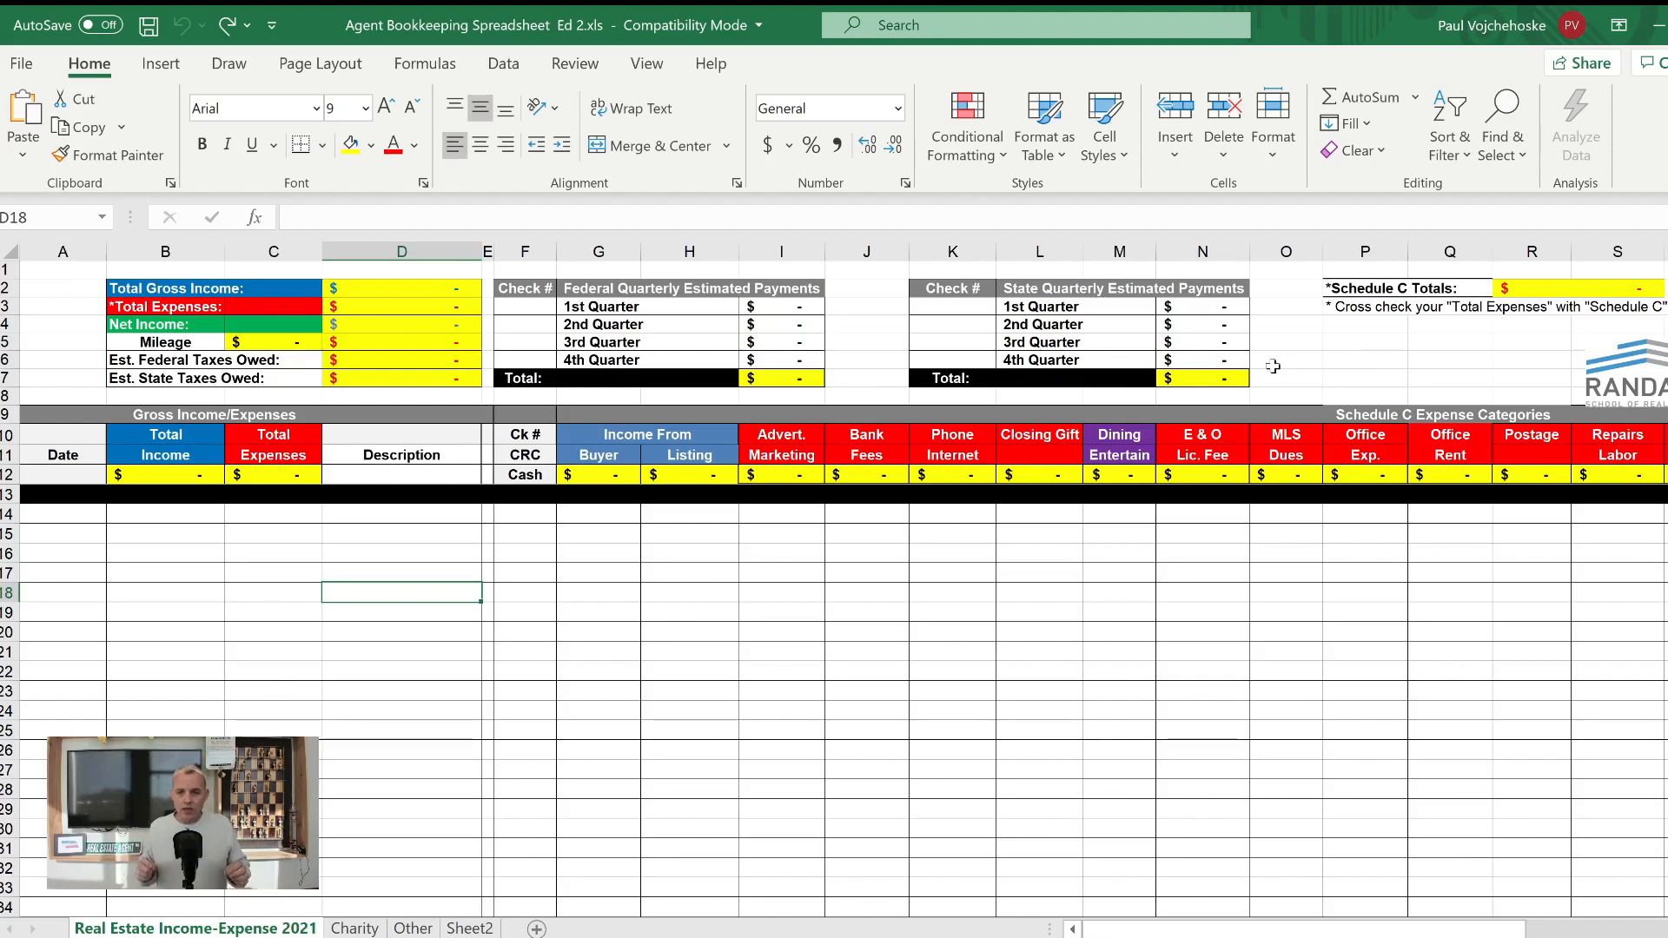
- Review the Schedule C expense category headings from Advert. Marketing through the last Other column
{"action": "left_click", "coordinate": [788, 436]}
{"action": "left_click_drag", "start_coordinate": [788, 436], "coordinate": [1586, 467]}
{"action": "left_click_drag", "start_coordinate": [1642, 449], "coordinate": [1638, 449]}
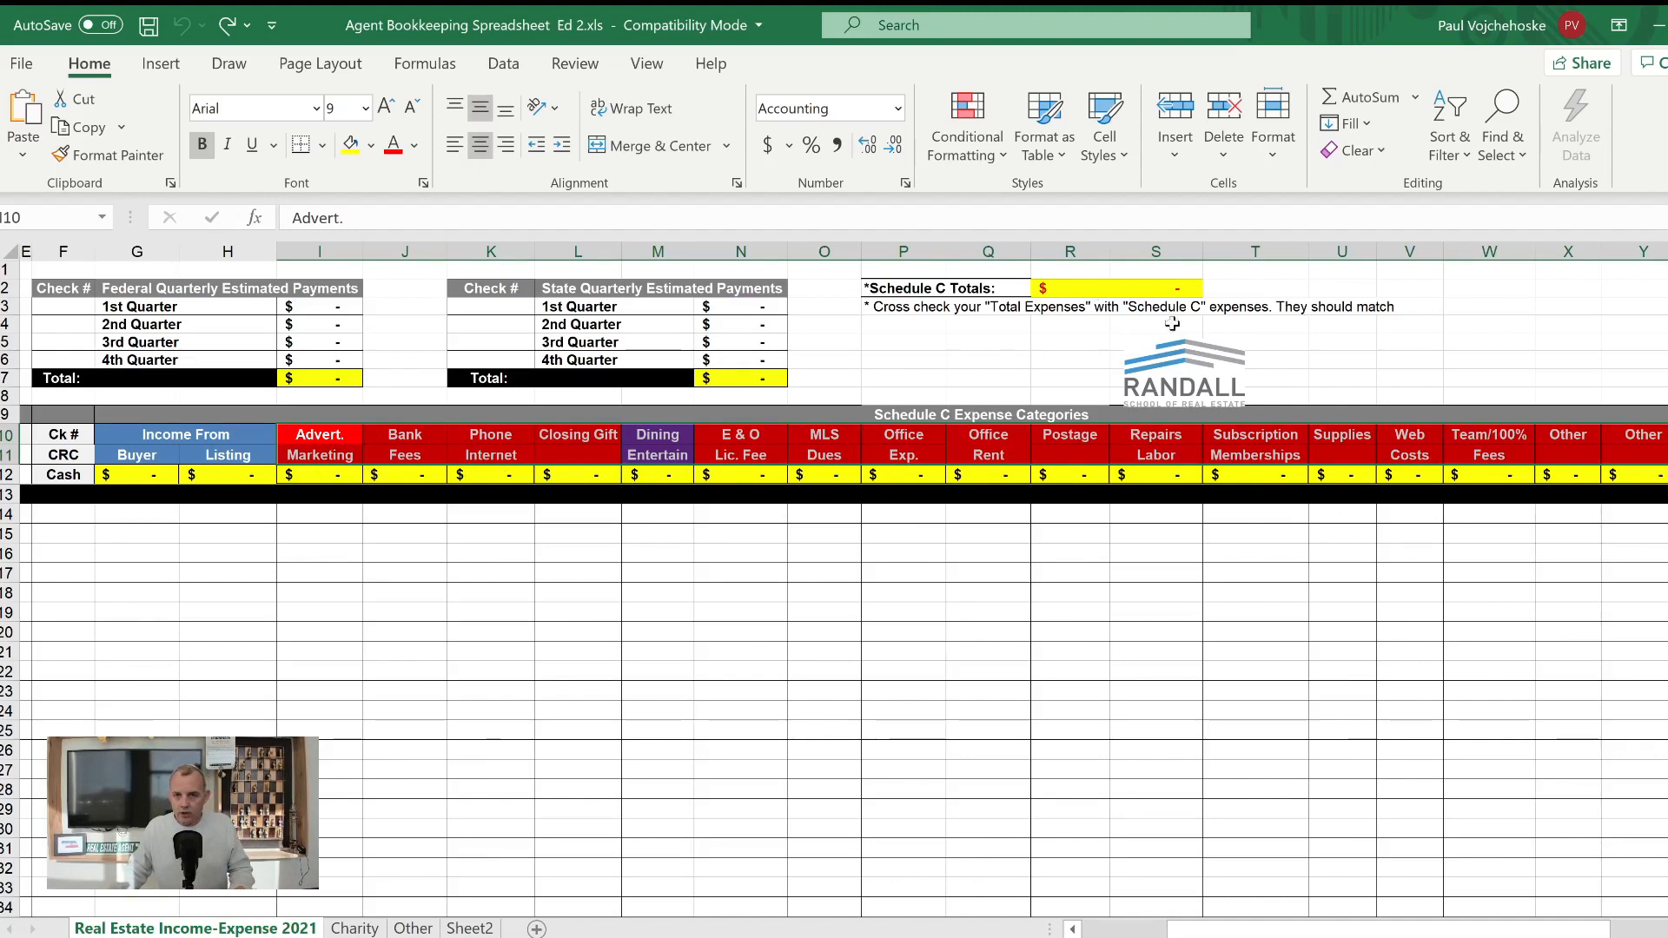
{"action": "left_click", "coordinate": [541, 577]}
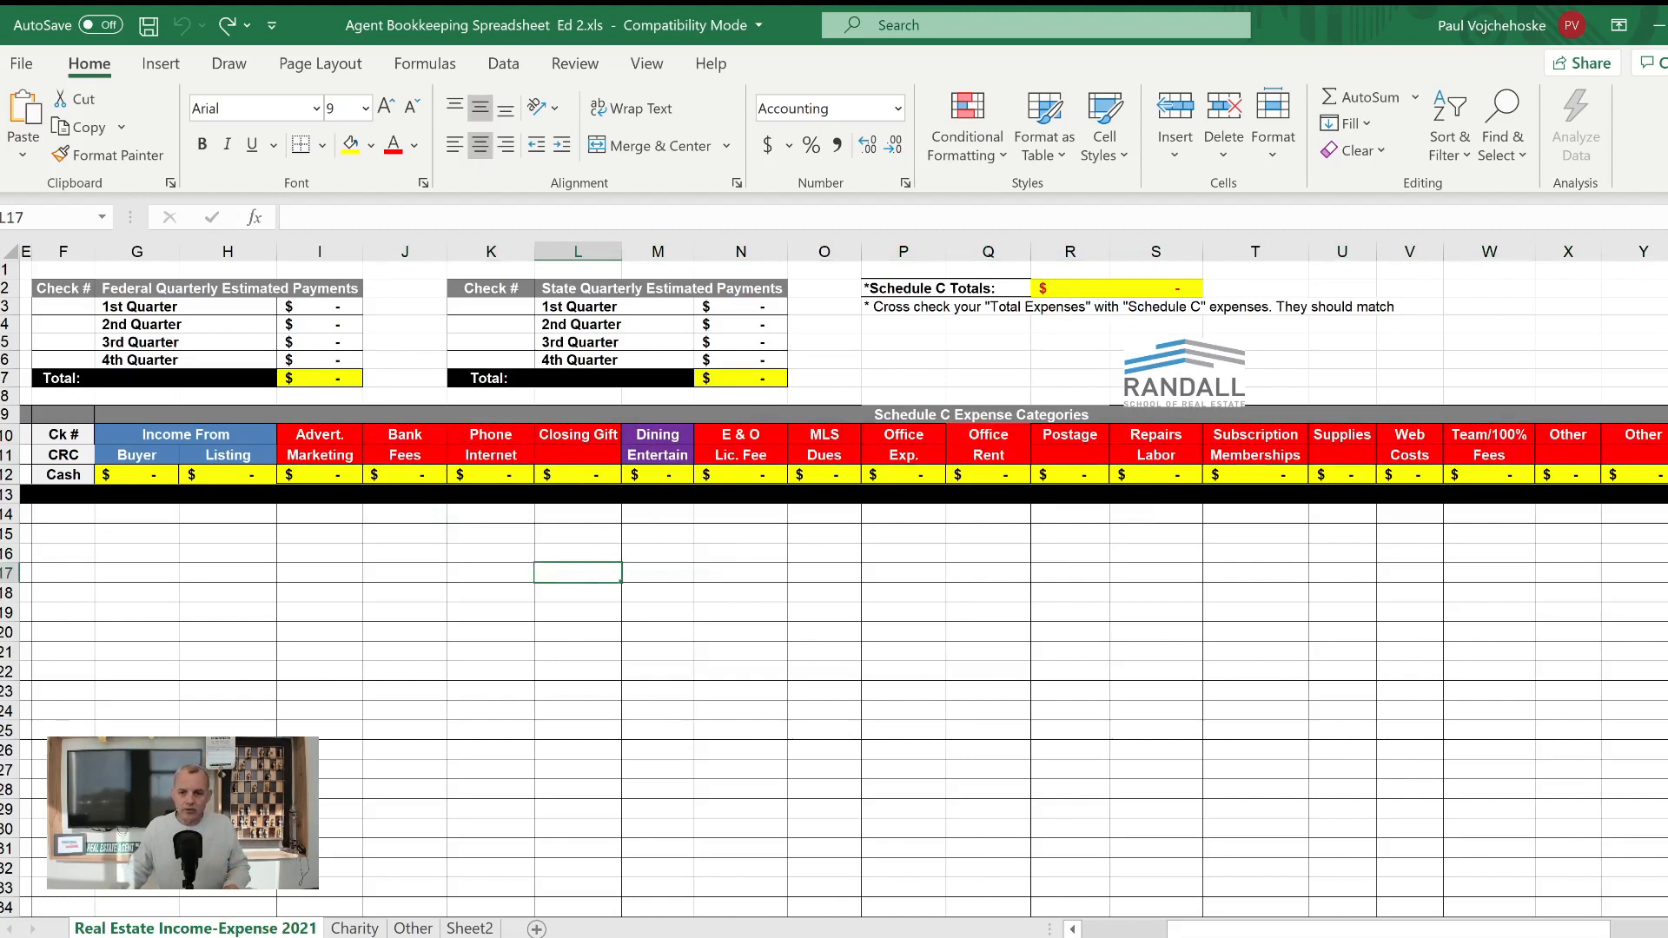
- Start an income entry in row 15 with the date 1/2/2021 and a total income of 5000
{"action": "left_click_drag", "start_coordinate": [1388, 929], "coordinate": [1304, 929]}
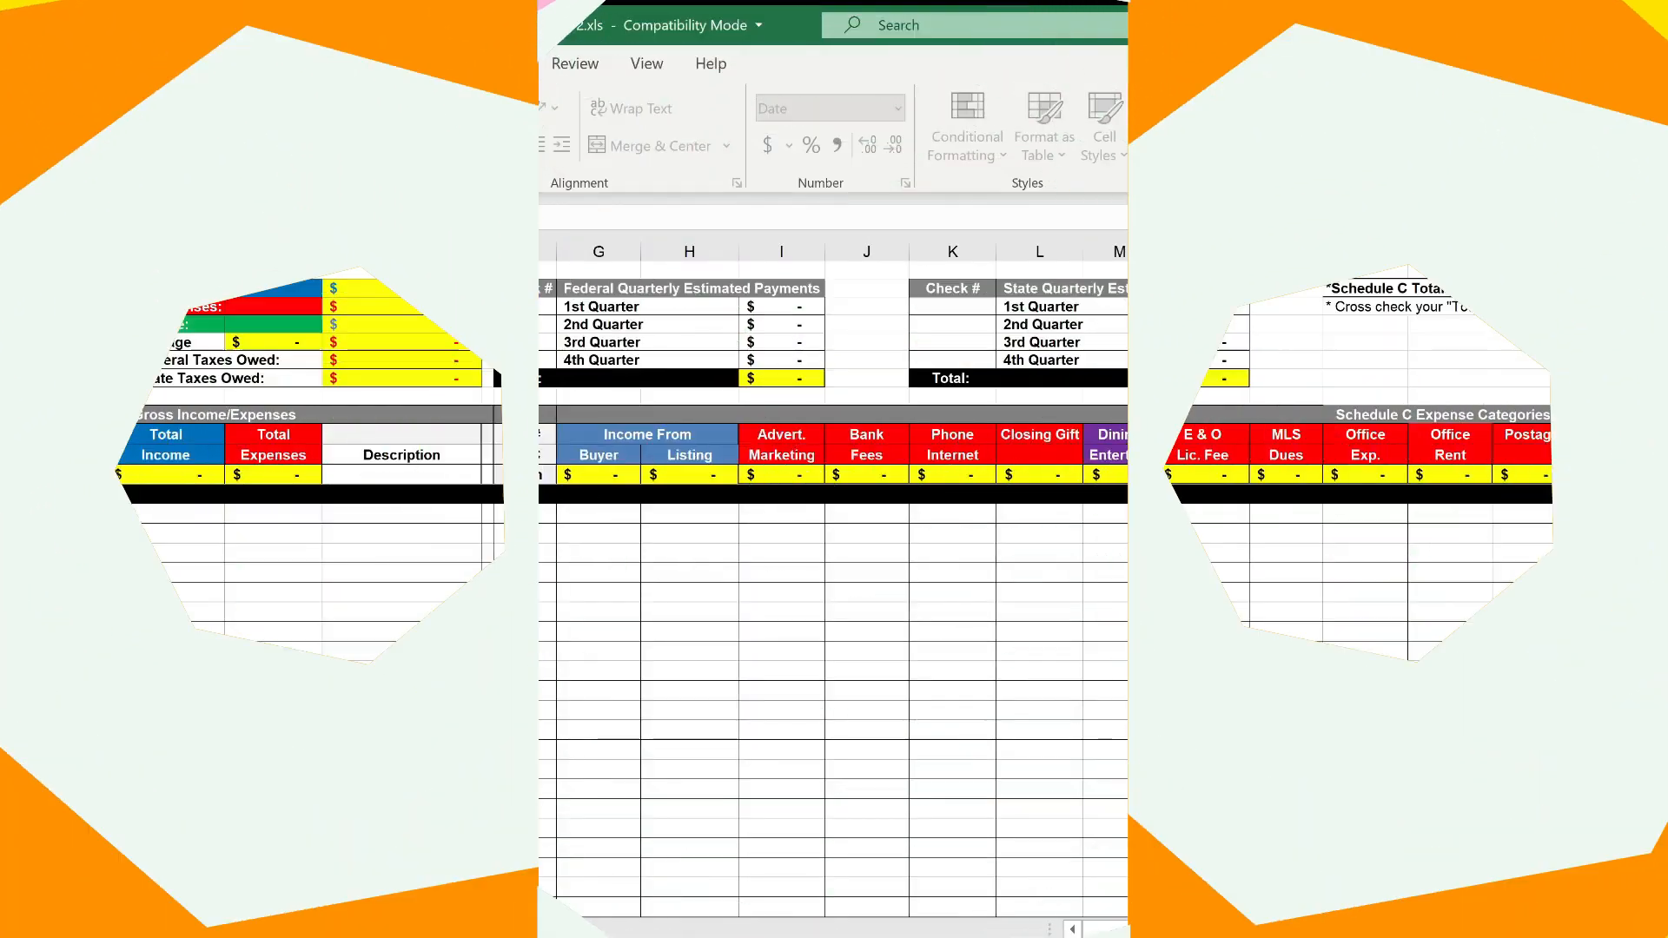
{"action": "double_click", "coordinate": [75, 533]}
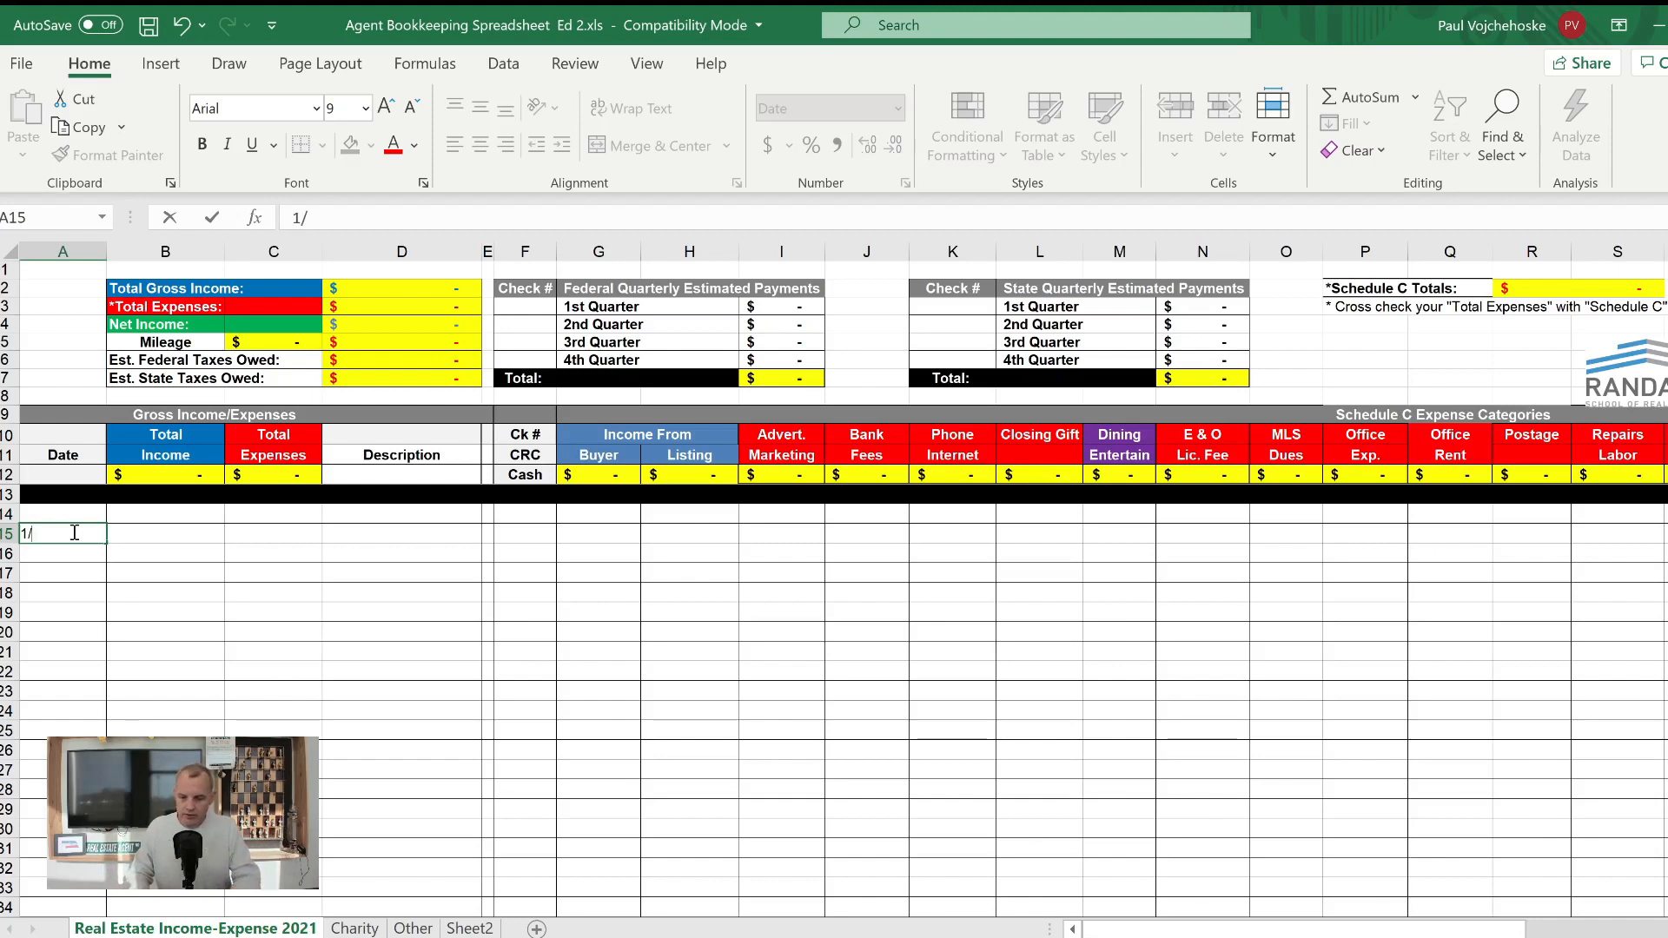
{"action": "type", "text": "2021"}
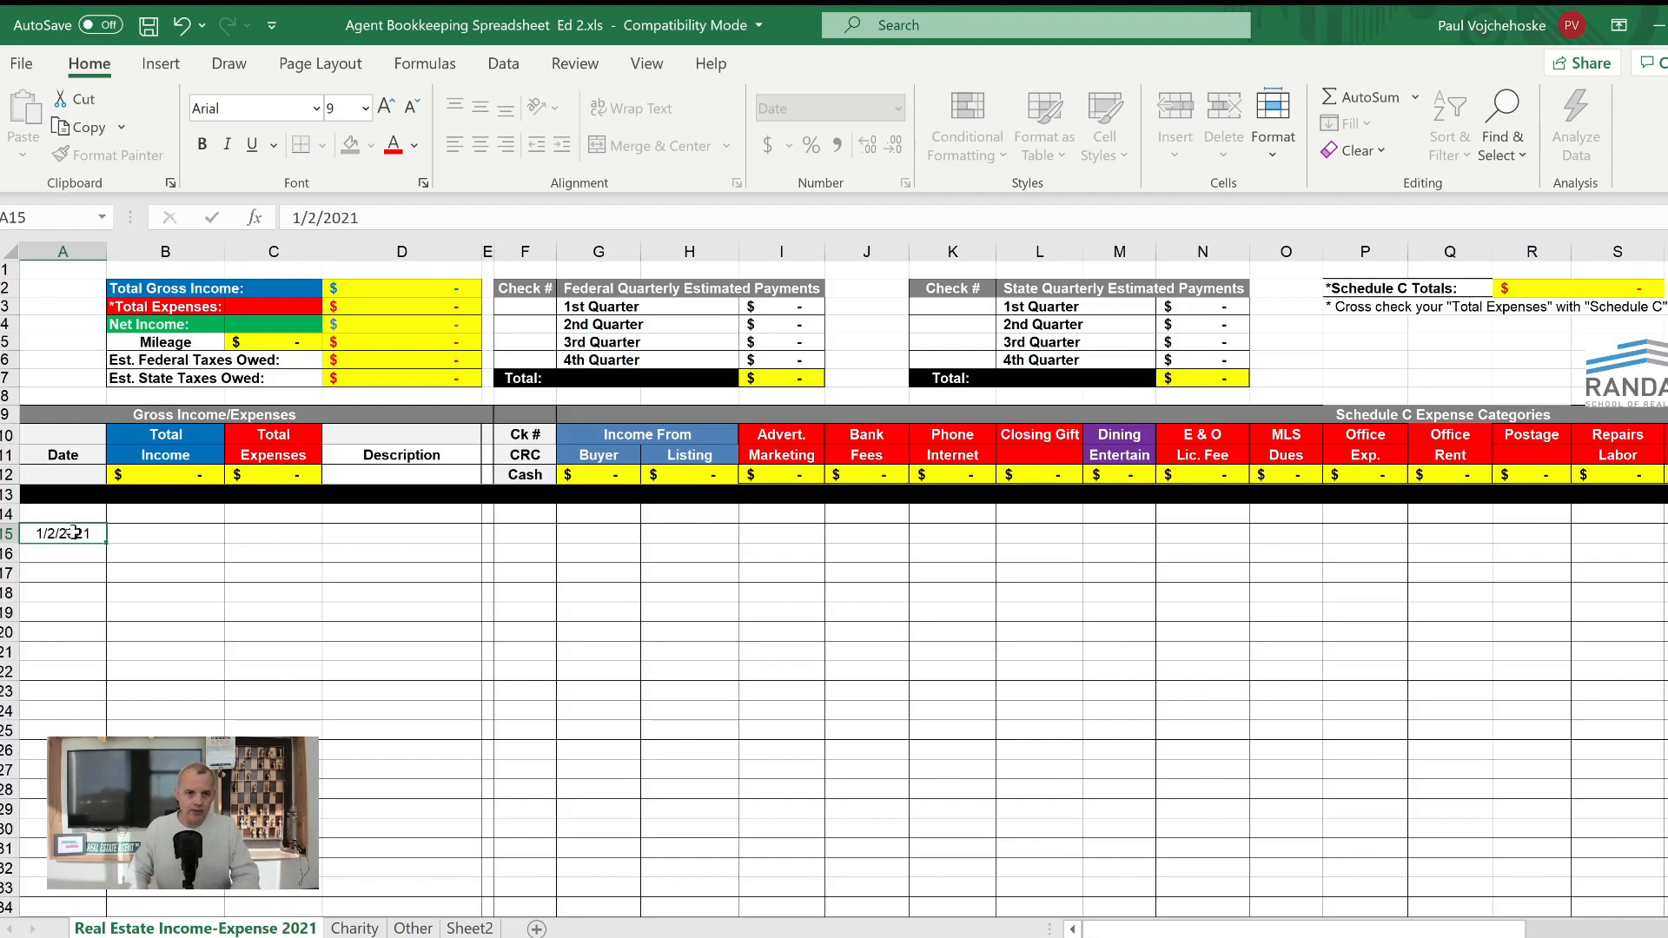
{"action": "key", "text": "Tab"}
{"action": "type", "text": "5000"}
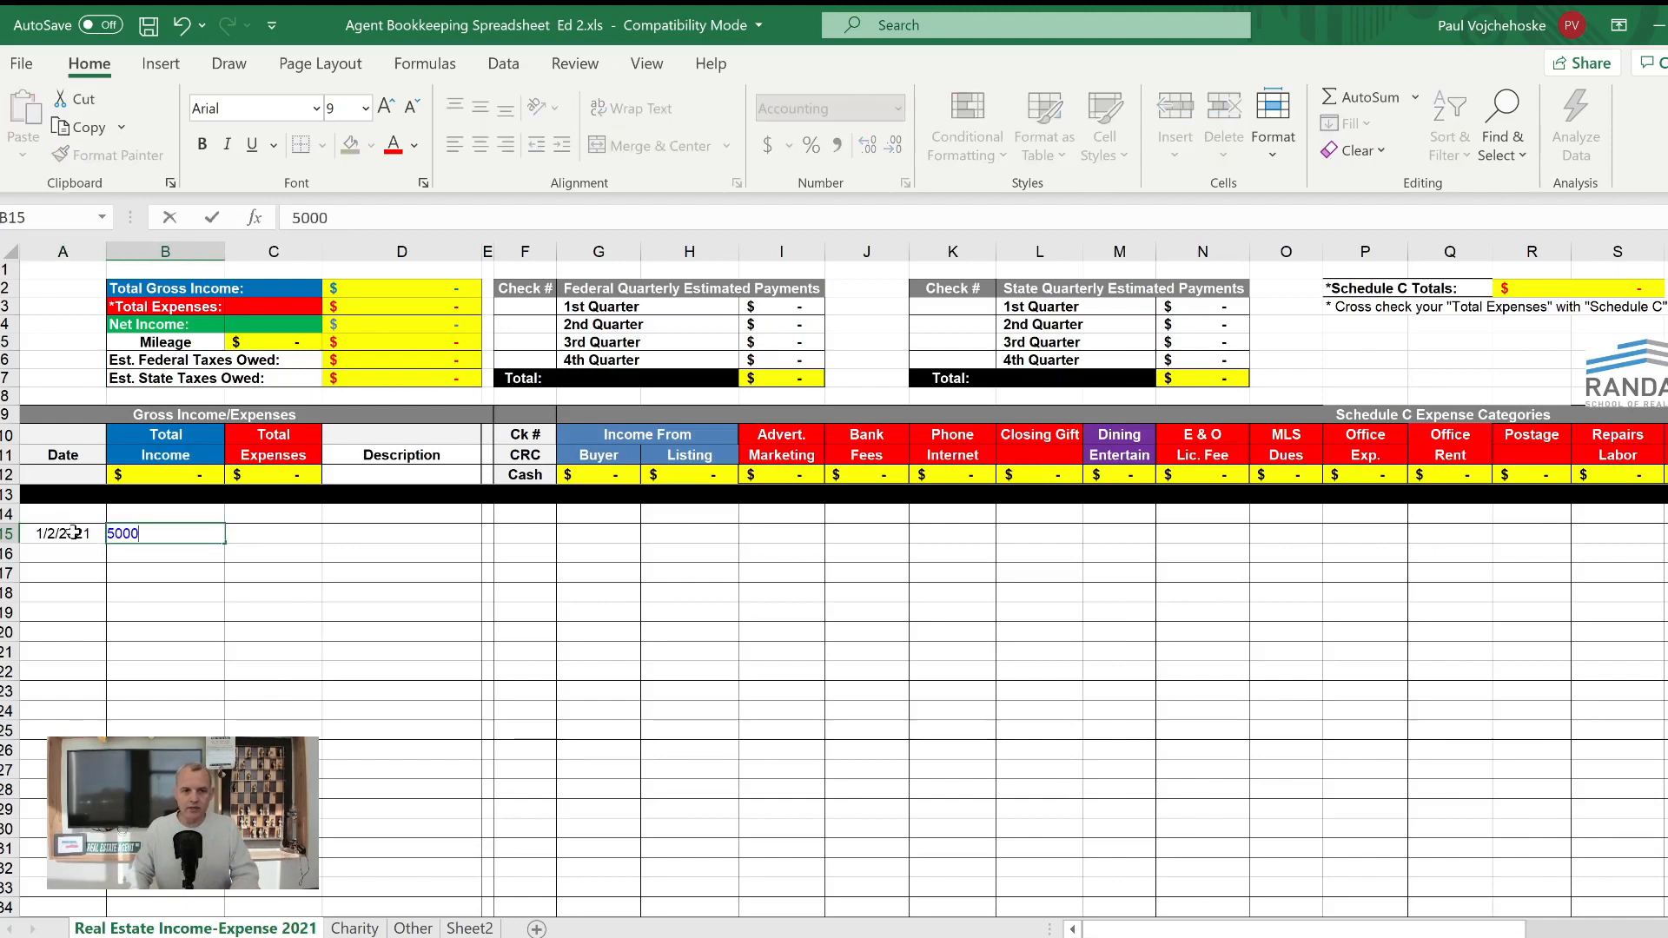
{"action": "key", "text": "Tab"}
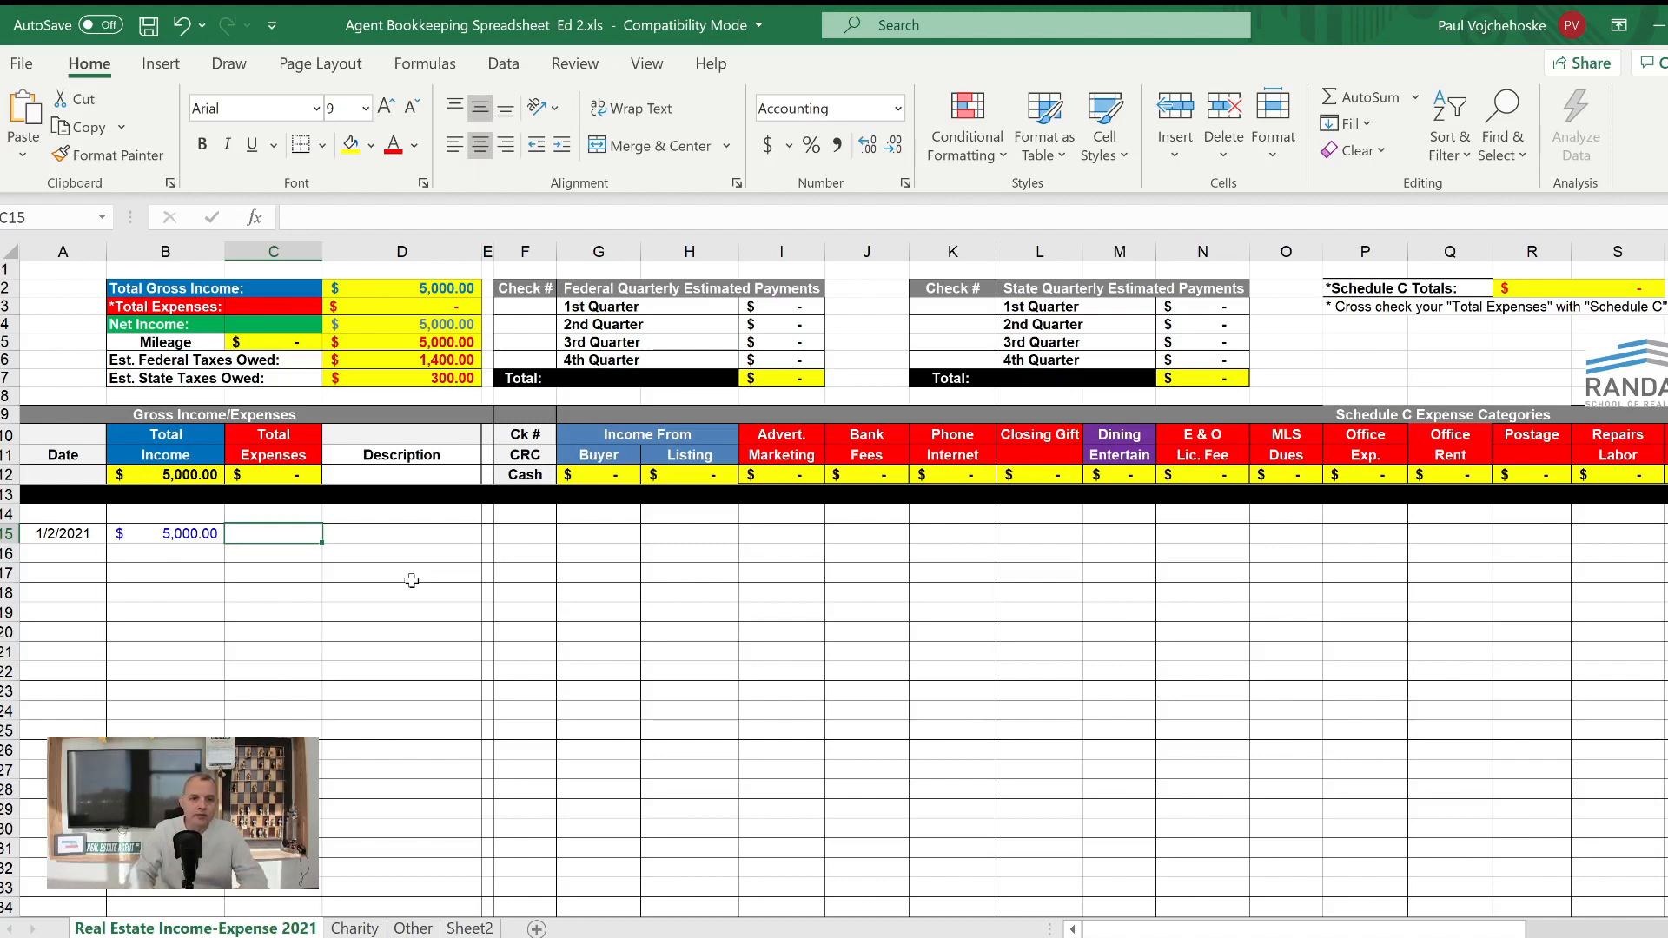
- Complete row 15 with the description 123 and 5000 as income from a buyer
{"action": "key", "text": "Tab"}
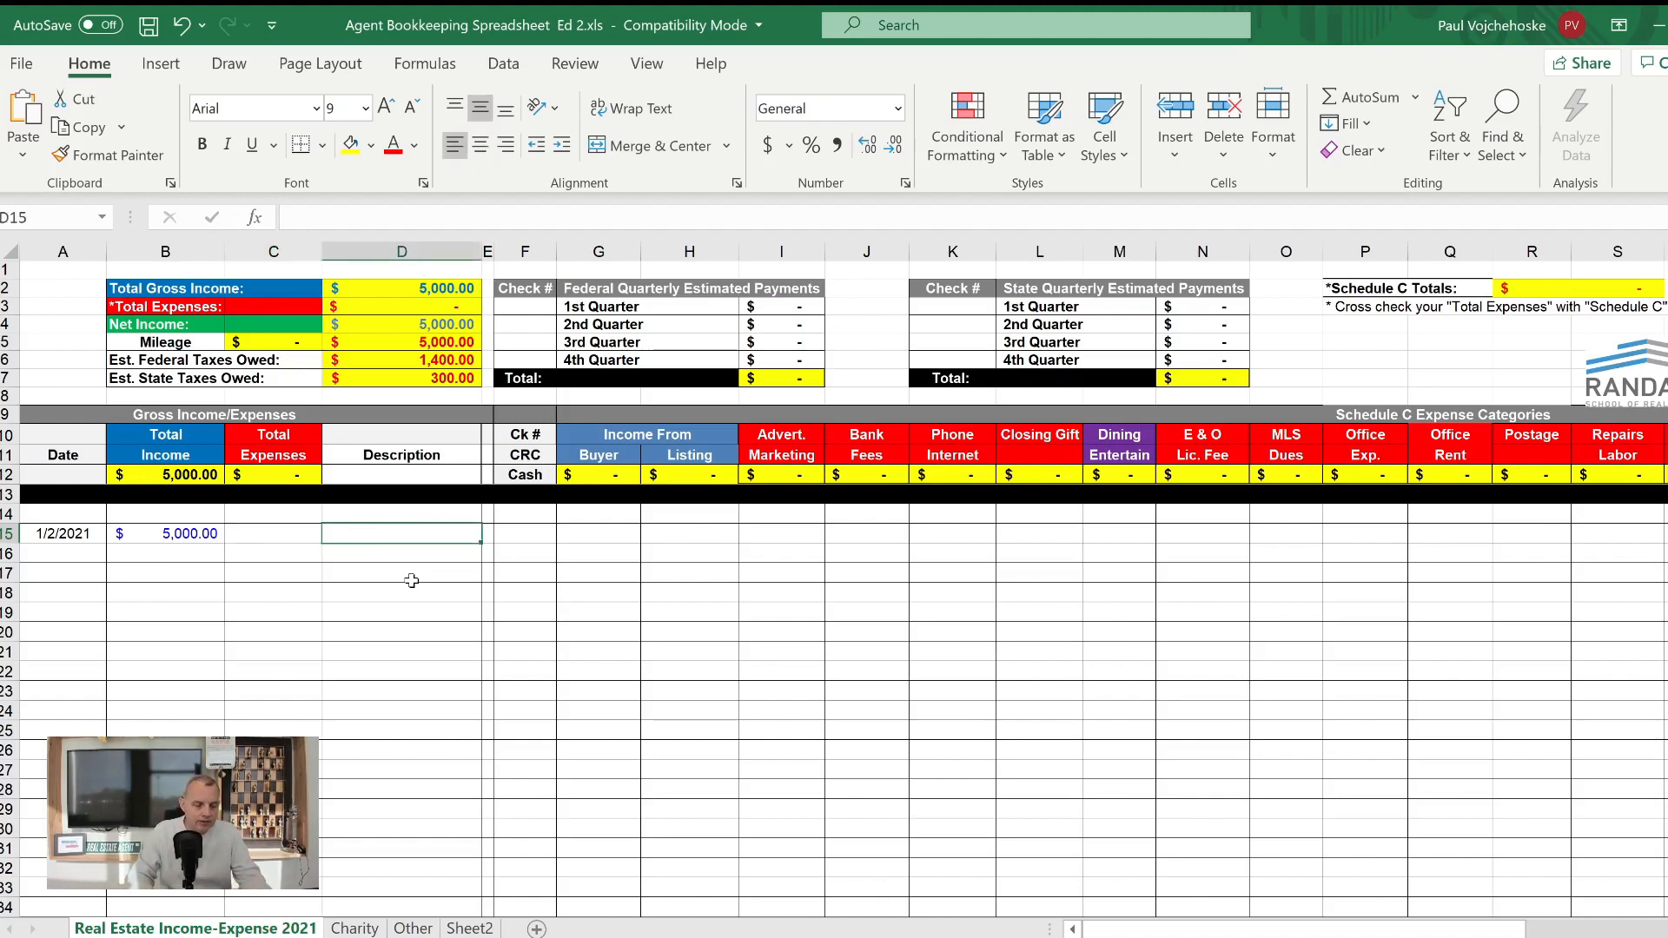
{"action": "type", "text": "123"}
{"action": "key", "text": "Tab"}
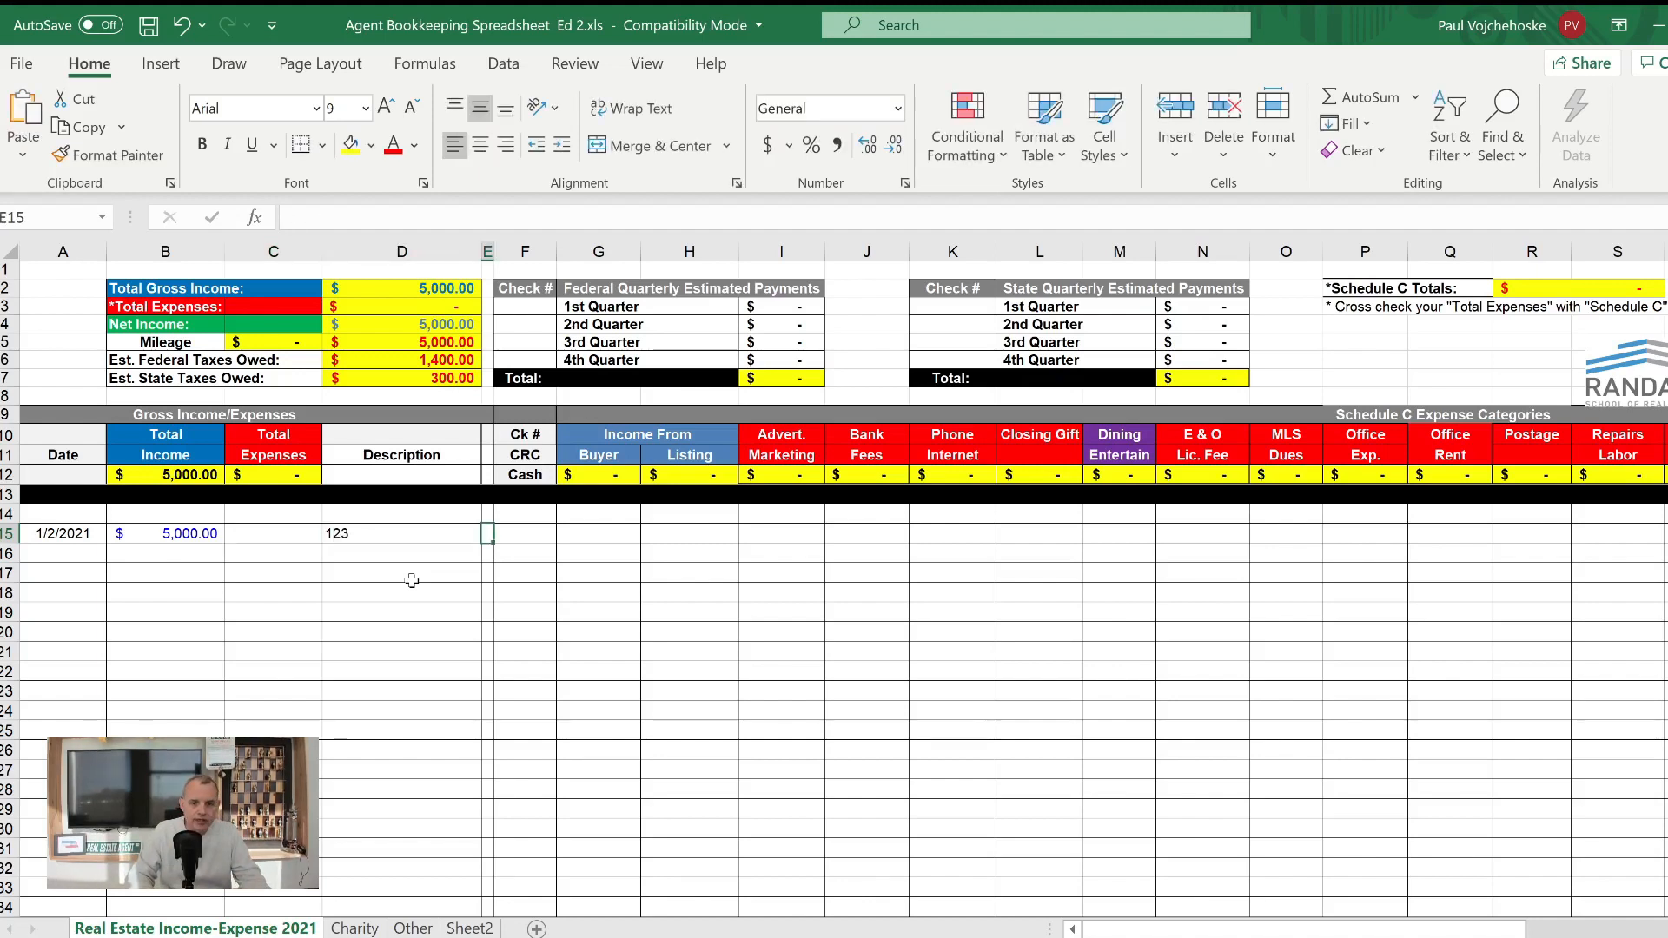
{"action": "key", "text": "Tab"}
{"action": "key", "text": "Tab"}
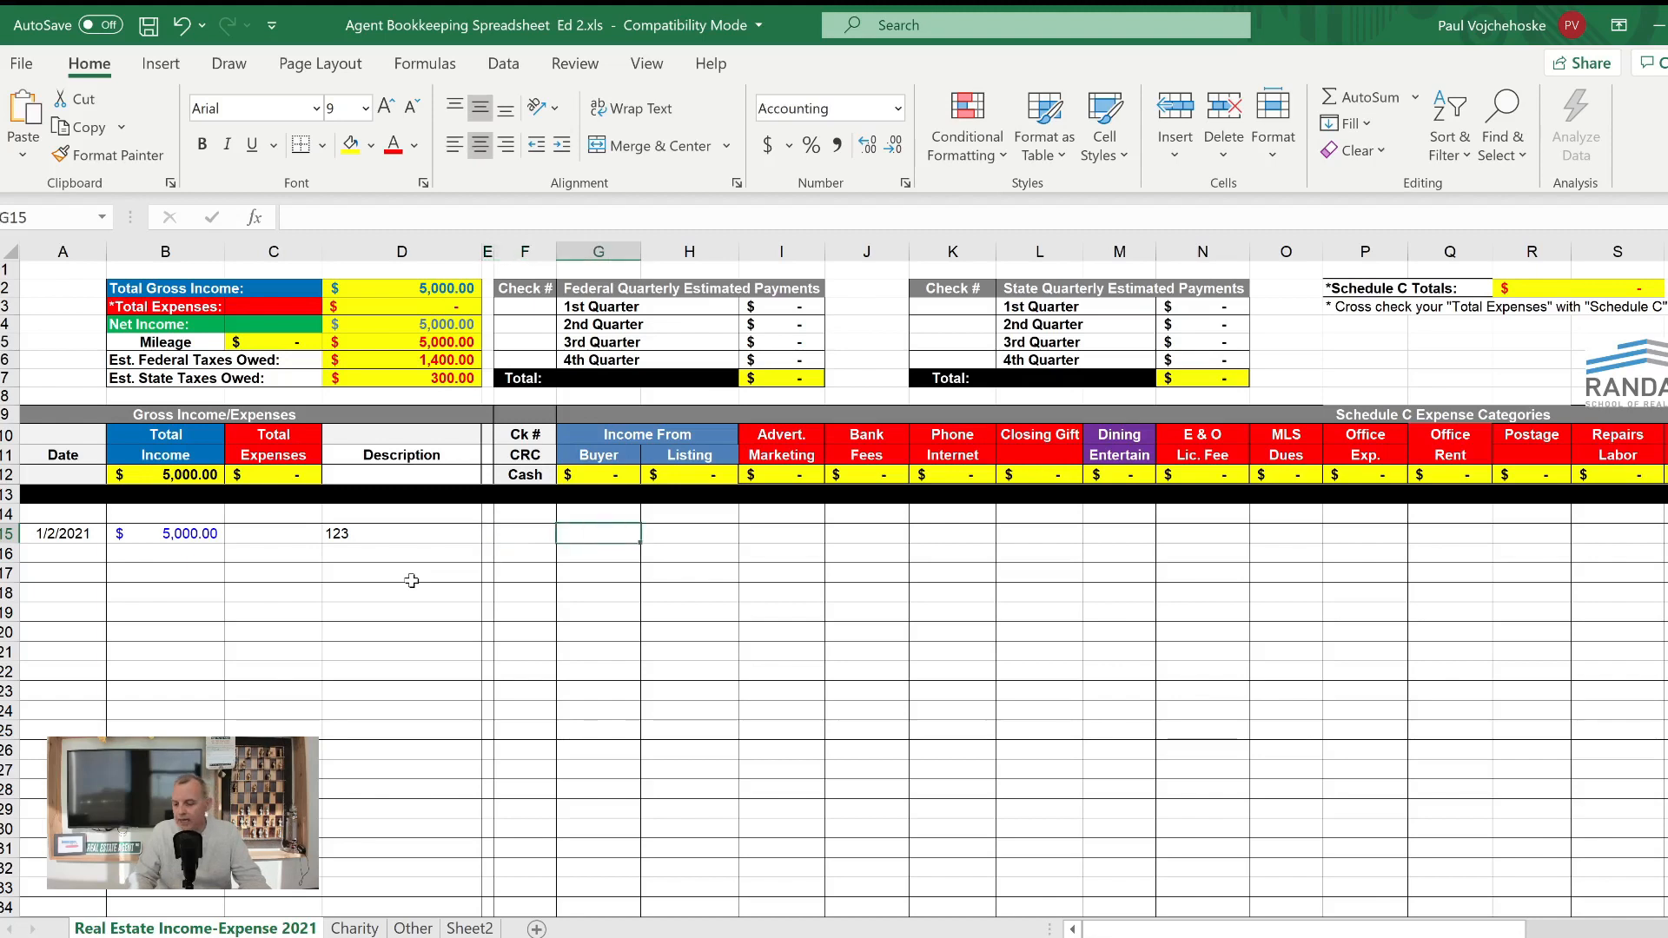
{"action": "type", "text": "5000"}
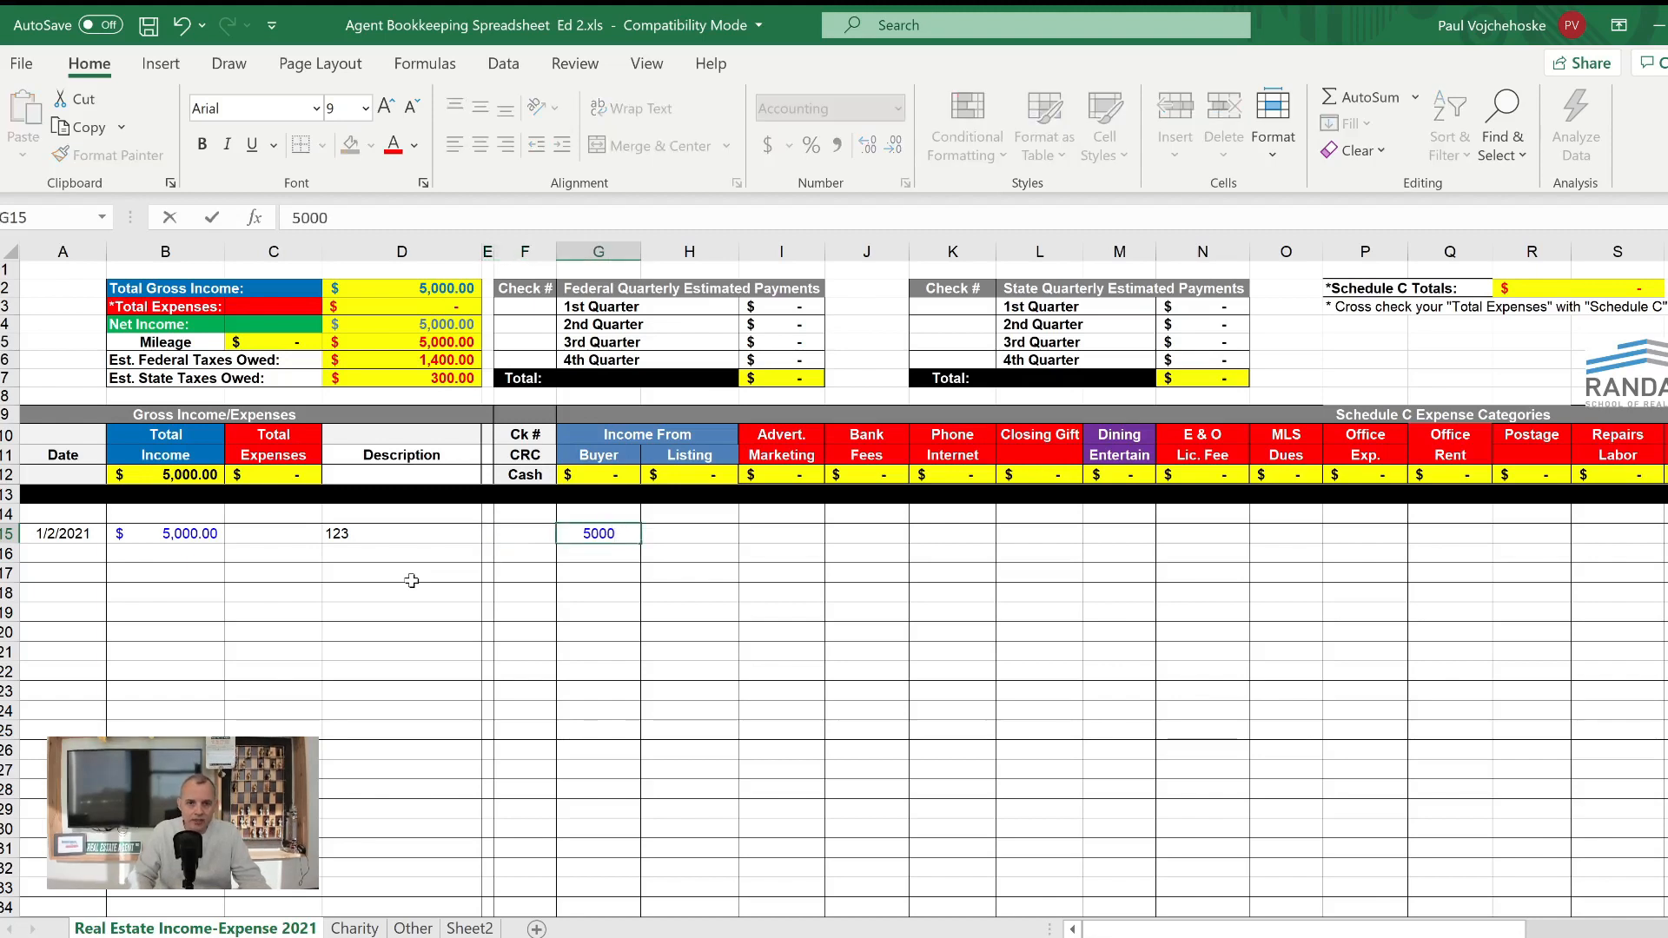
{"action": "key", "text": "Tab"}
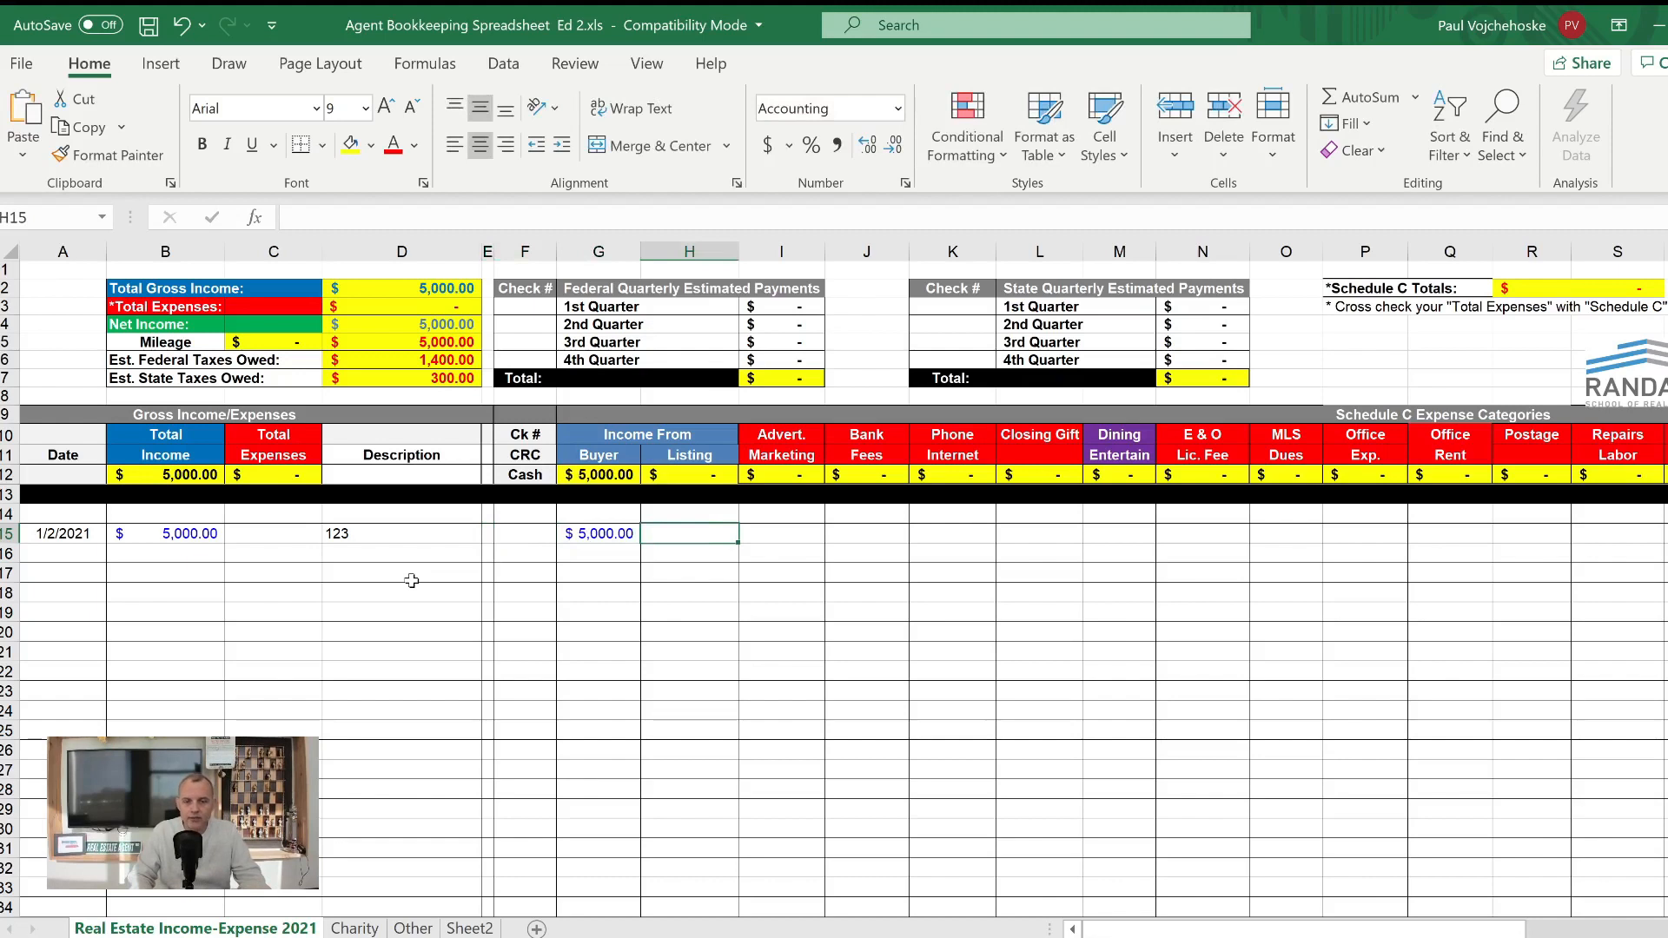
- Start an expense entry in row 16 with the date 1/5/2021 and a total expense of 500
{"action": "key", "text": "Down"}
{"action": "key", "text": "Left"}
{"action": "key", "text": "Left"}
{"action": "key", "text": "Left"}
{"action": "key", "text": "Left"}
{"action": "key", "text": "Left"}
{"action": "key", "text": "Left"}
{"action": "key", "text": "Left"}
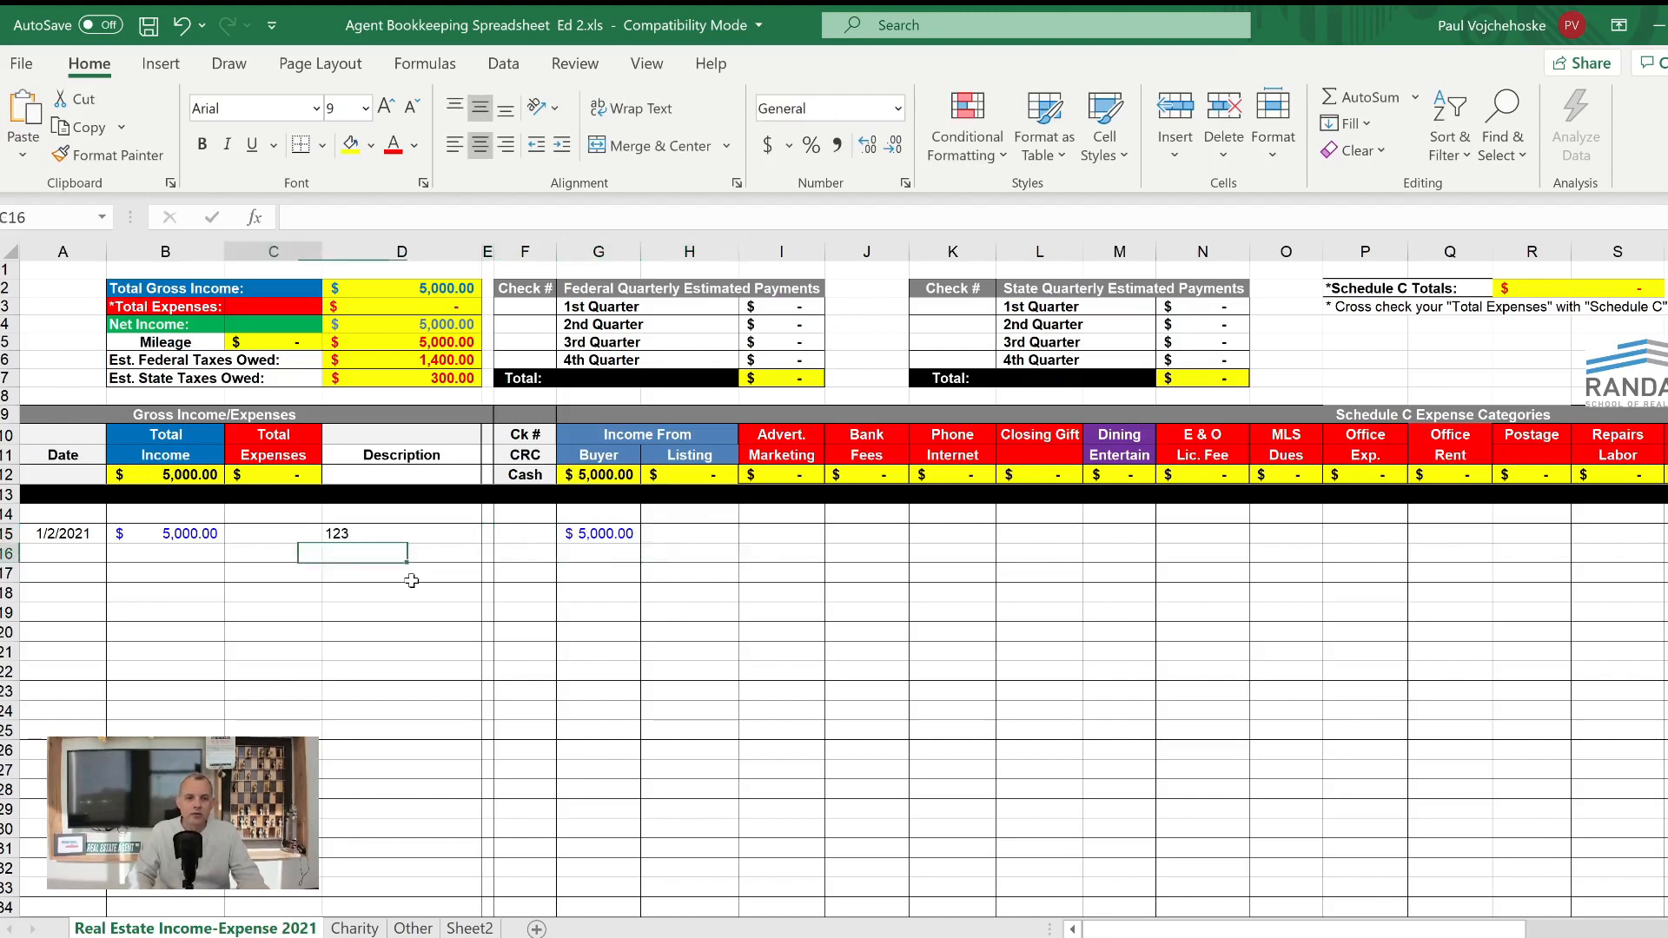
{"action": "type", "text": "1/"}
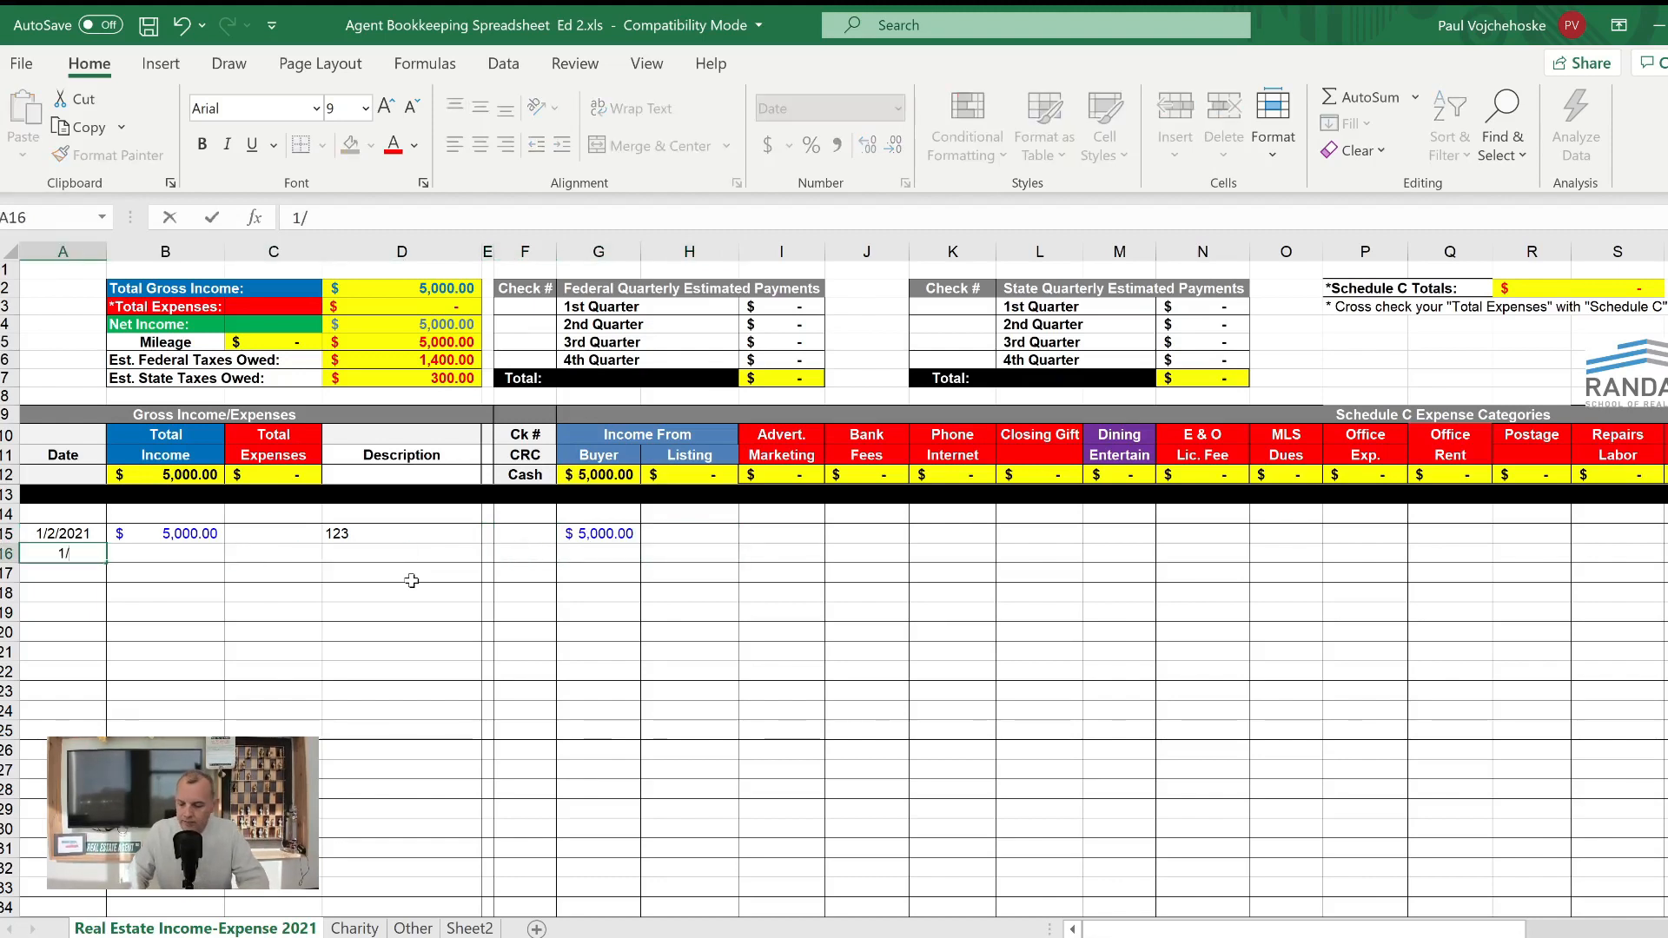
{"action": "type", "text": "5/2021"}
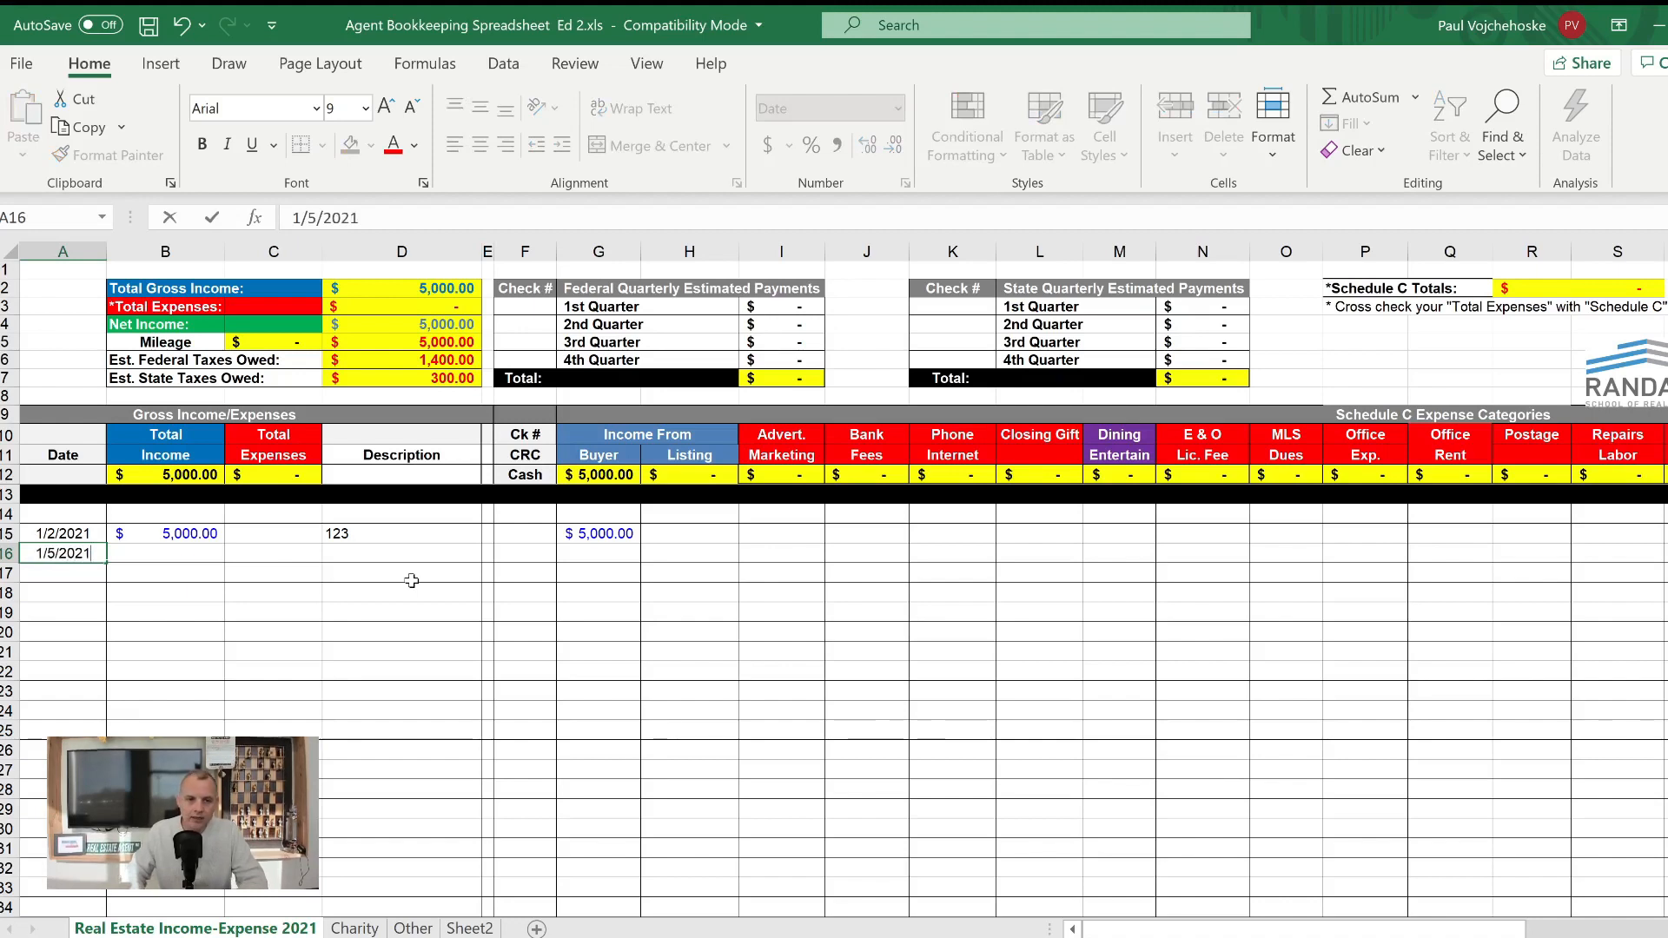
{"action": "key", "text": "Tab"}
{"action": "key", "text": "Tab"}
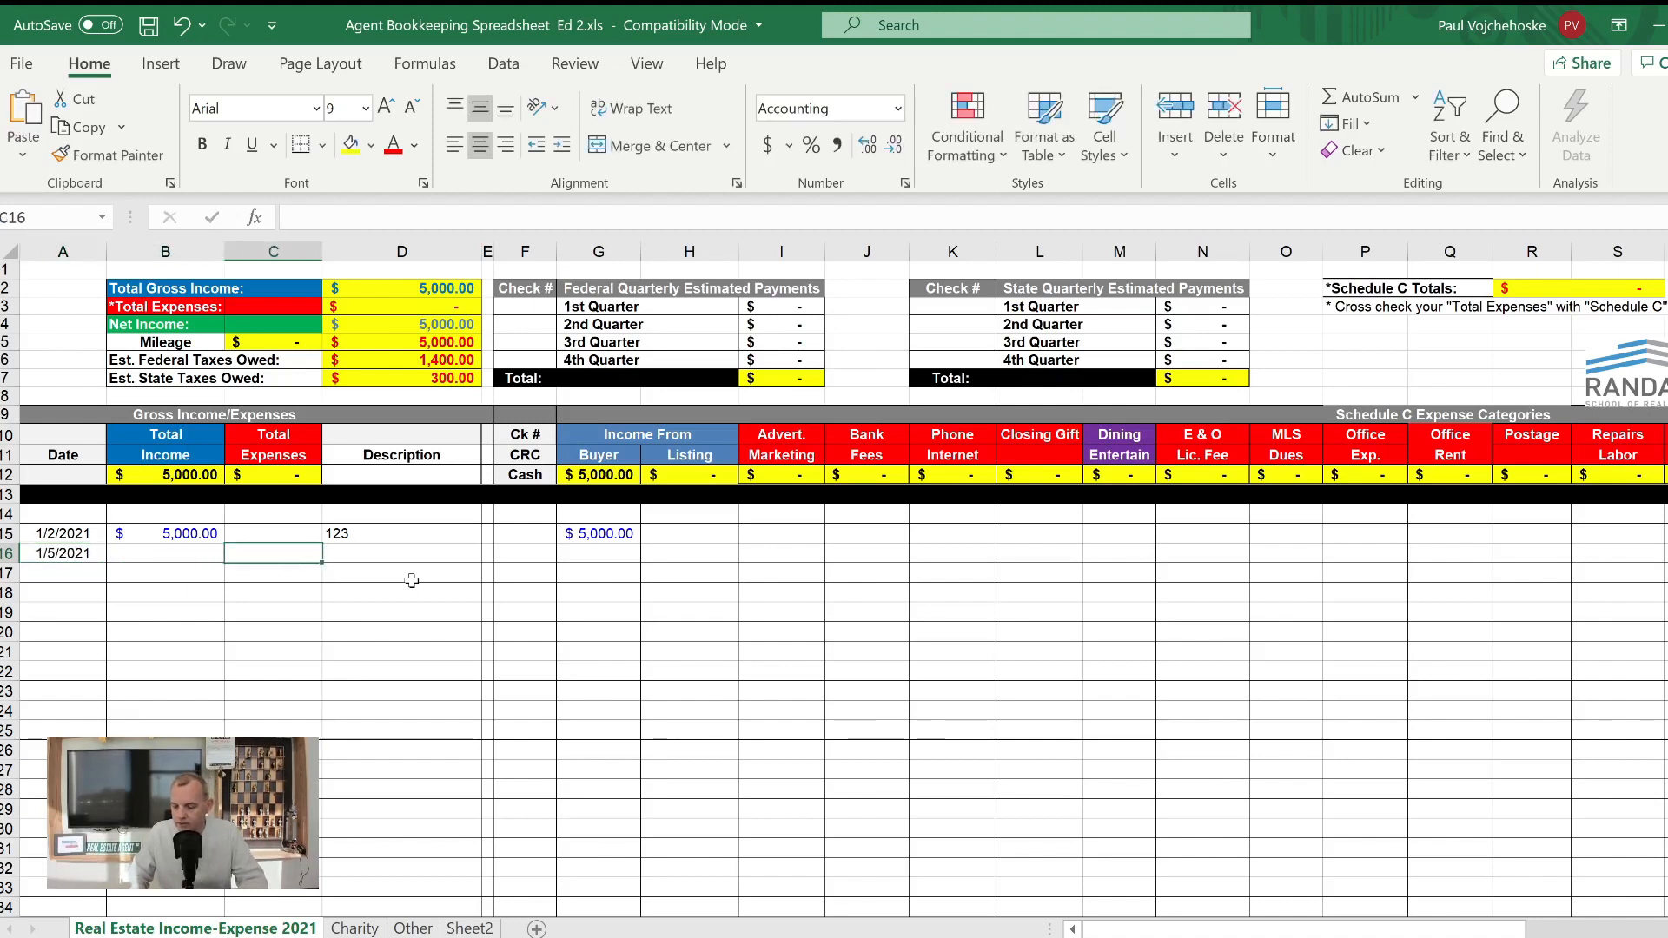
{"action": "type", "text": "500"}
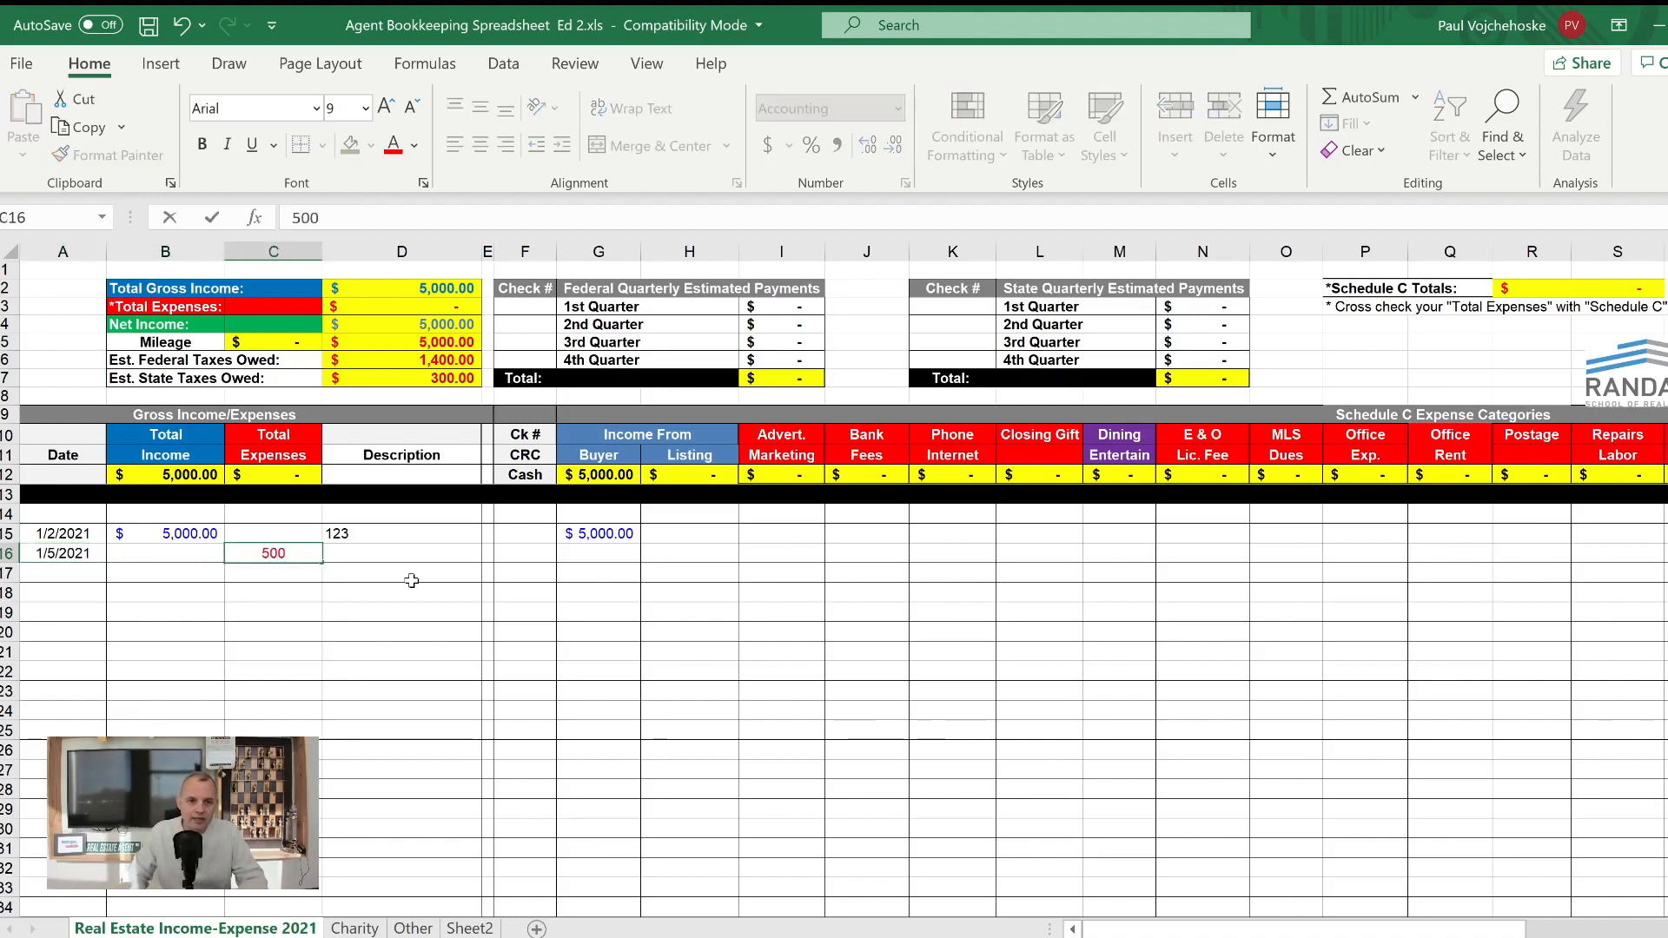
- Complete row 16 with the description rent and 500 in the Office Rent category
{"action": "key", "text": "Tab"}
{"action": "type", "text": "re"}
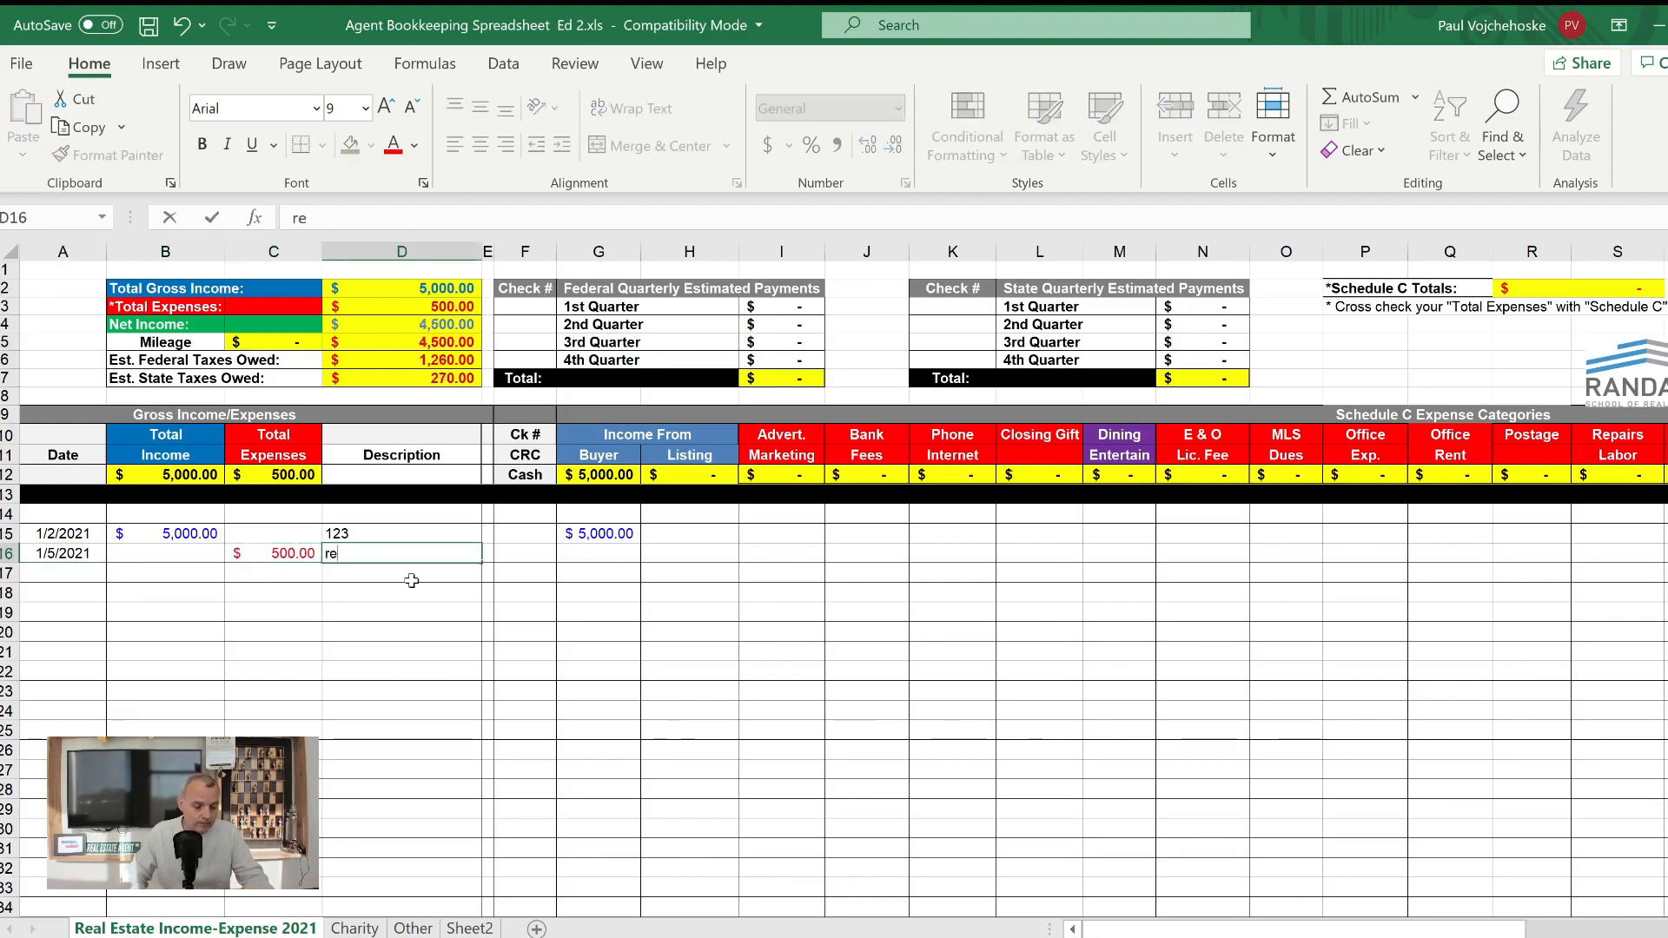
{"action": "type", "text": "nt"}
{"action": "key", "text": "Tab"}
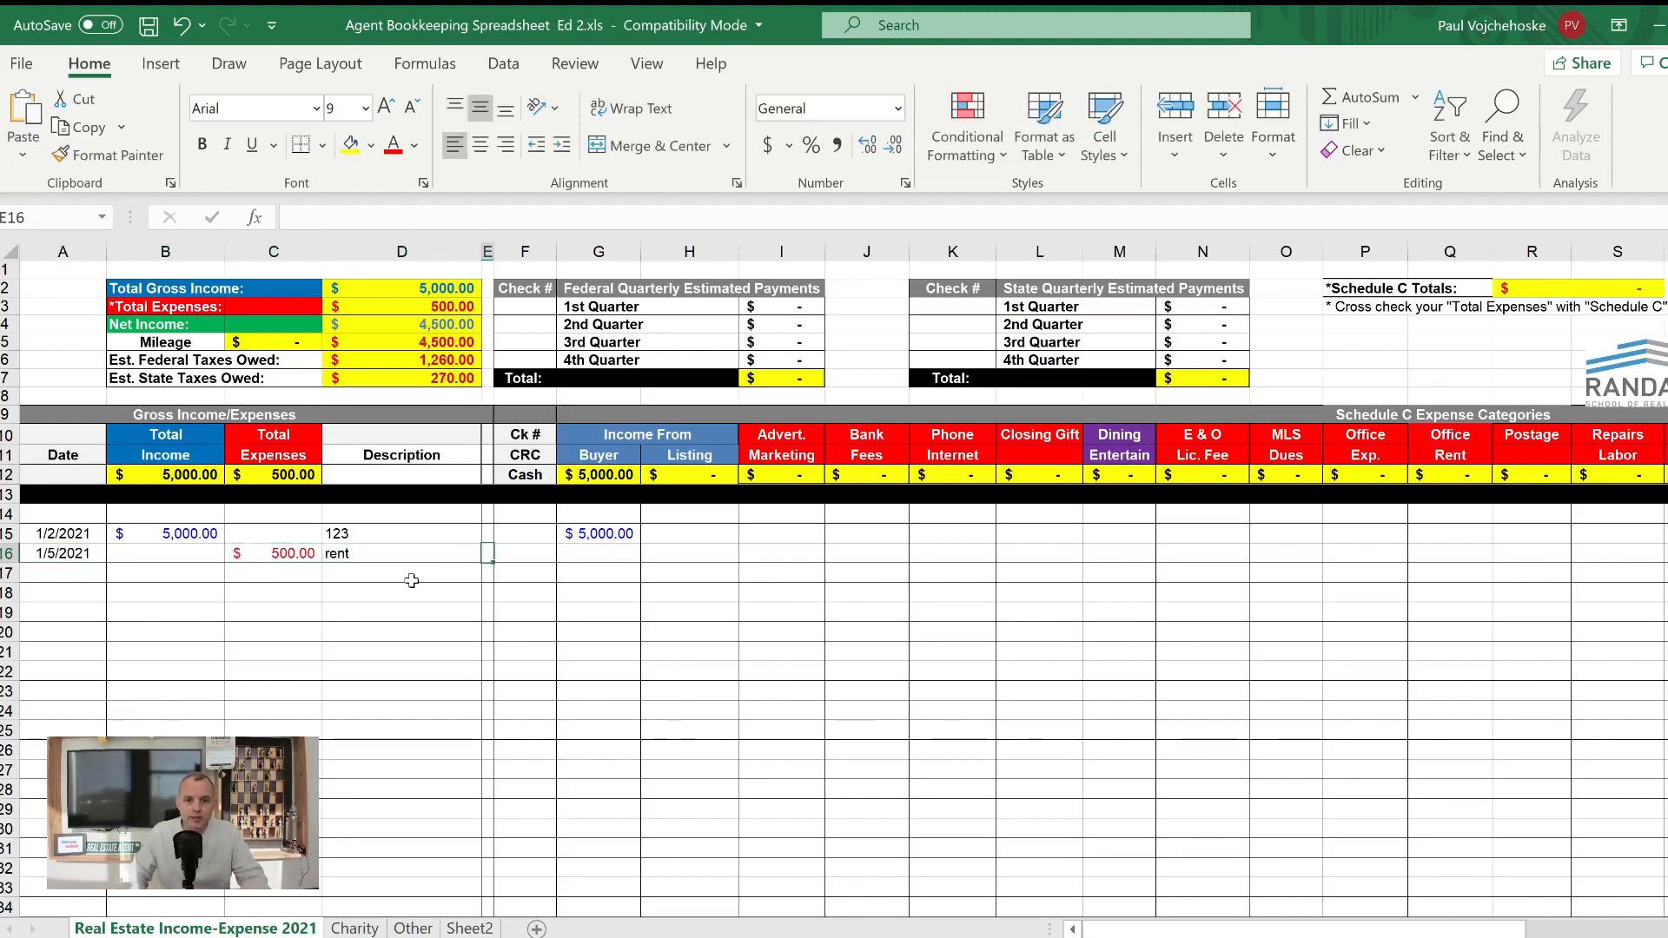
{"action": "key", "text": "Tab"}
{"action": "key", "text": "Tab"}
{"action": "key", "text": "Tab"}
{"action": "key", "text": "Tab"}
{"action": "key", "text": "Tab"}
{"action": "key", "text": "Tab"}
{"action": "key", "text": "Tab"}
{"action": "key", "text": "Tab"}
{"action": "key", "text": "Tab"}
{"action": "key", "text": "Tab"}
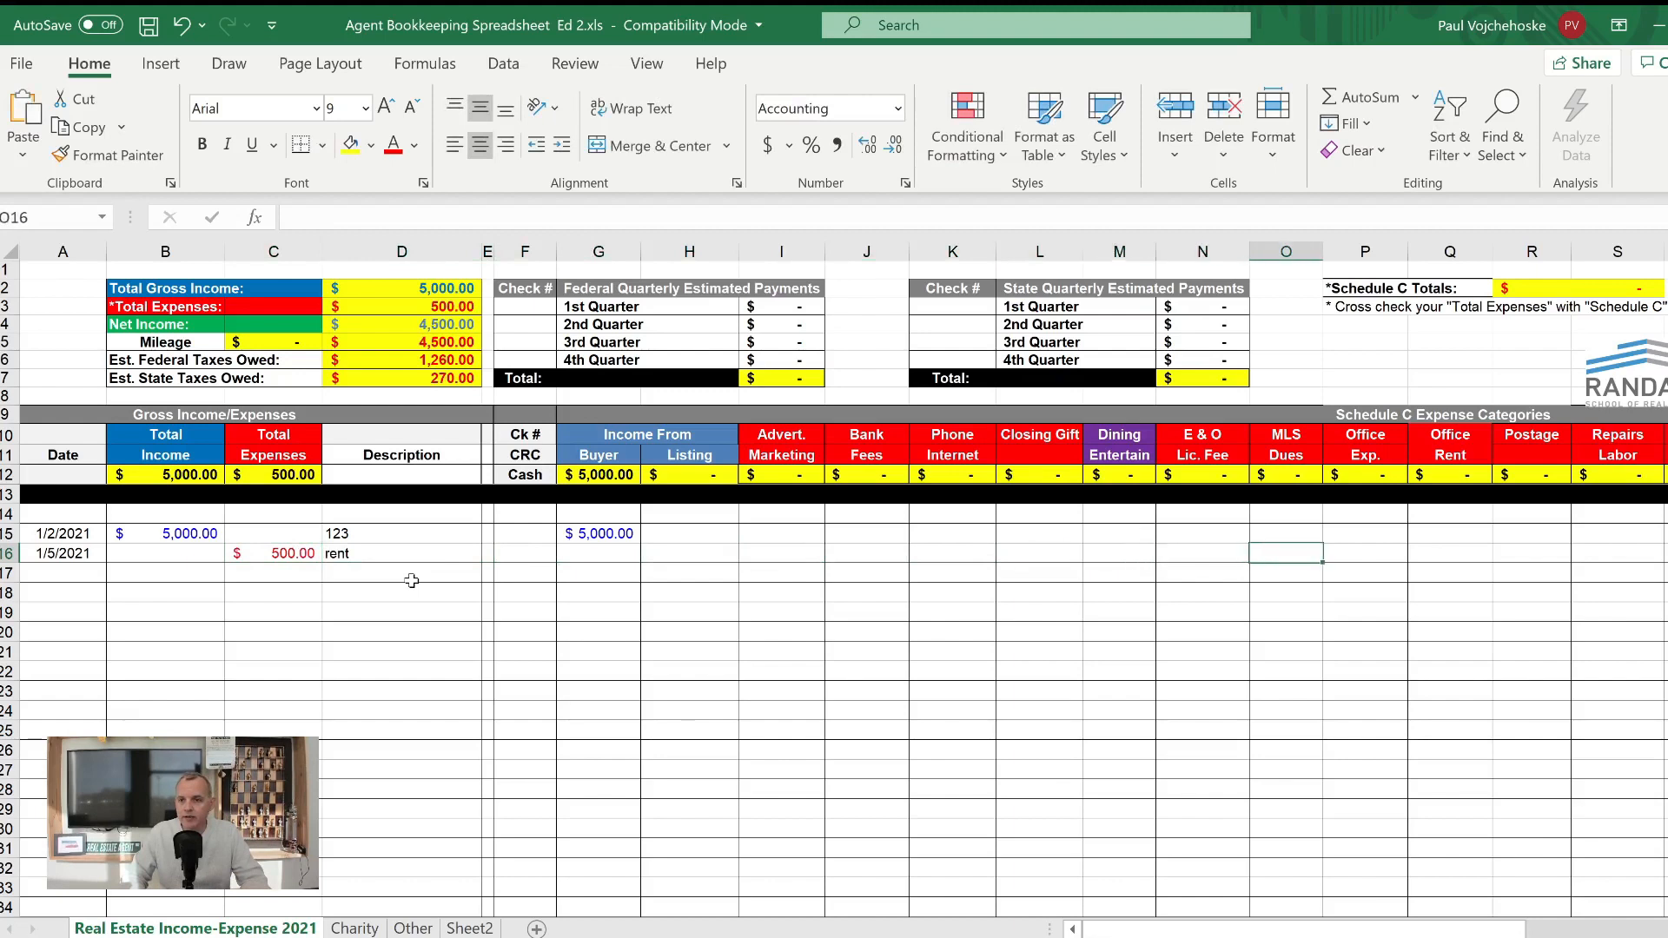
{"action": "key", "text": "Tab"}
{"action": "key", "text": "Tab"}
{"action": "type", "text": "500"}
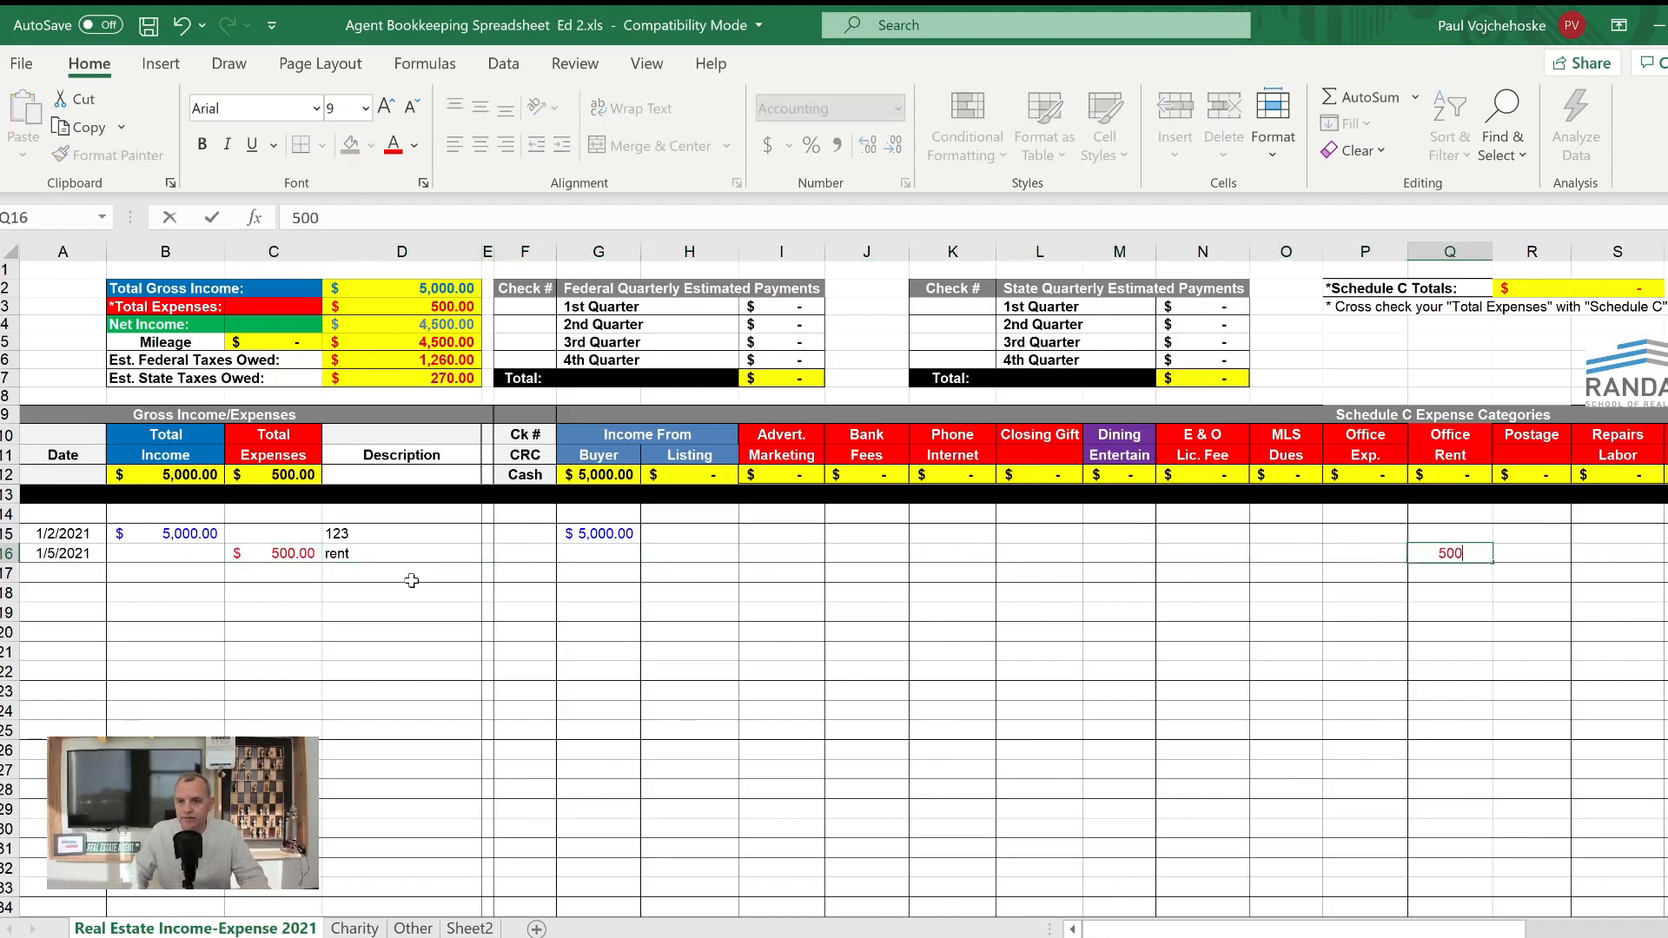
{"action": "key", "text": "shift+Tab"}
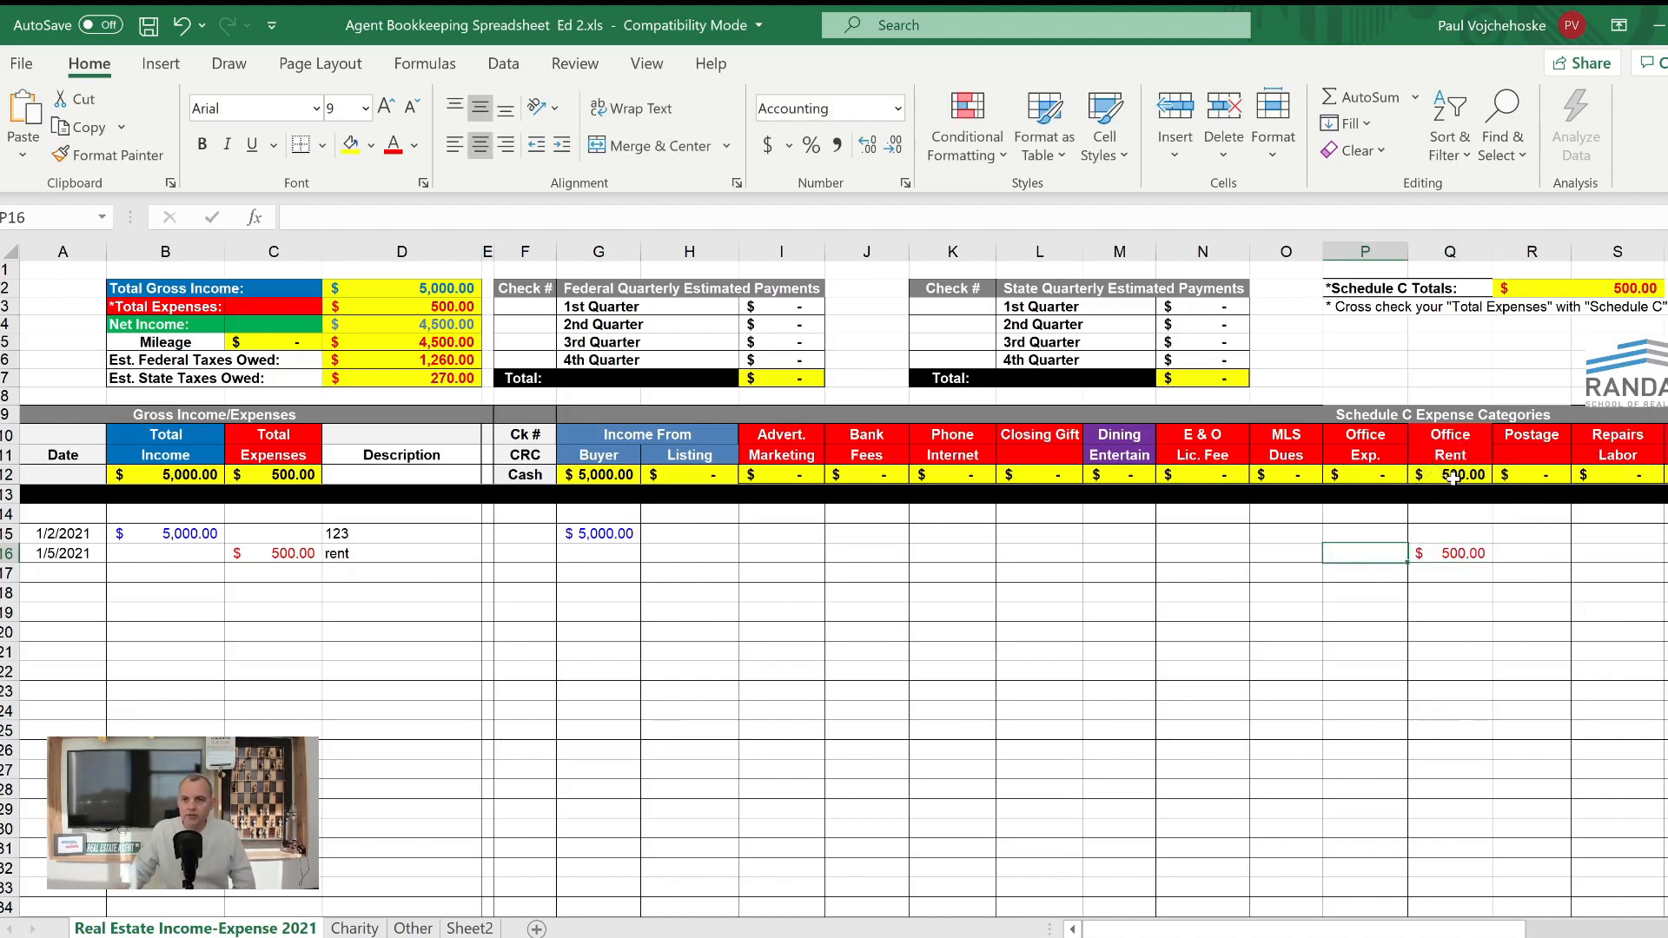
- Check the Office Rent column entries and the formula behind the Schedule C Totals
{"action": "left_click_drag", "start_coordinate": [1467, 521], "coordinate": [1512, 829]}
{"action": "left_click", "coordinate": [1464, 554]}
{"action": "left_click_drag", "start_coordinate": [1457, 526], "coordinate": [1463, 686]}
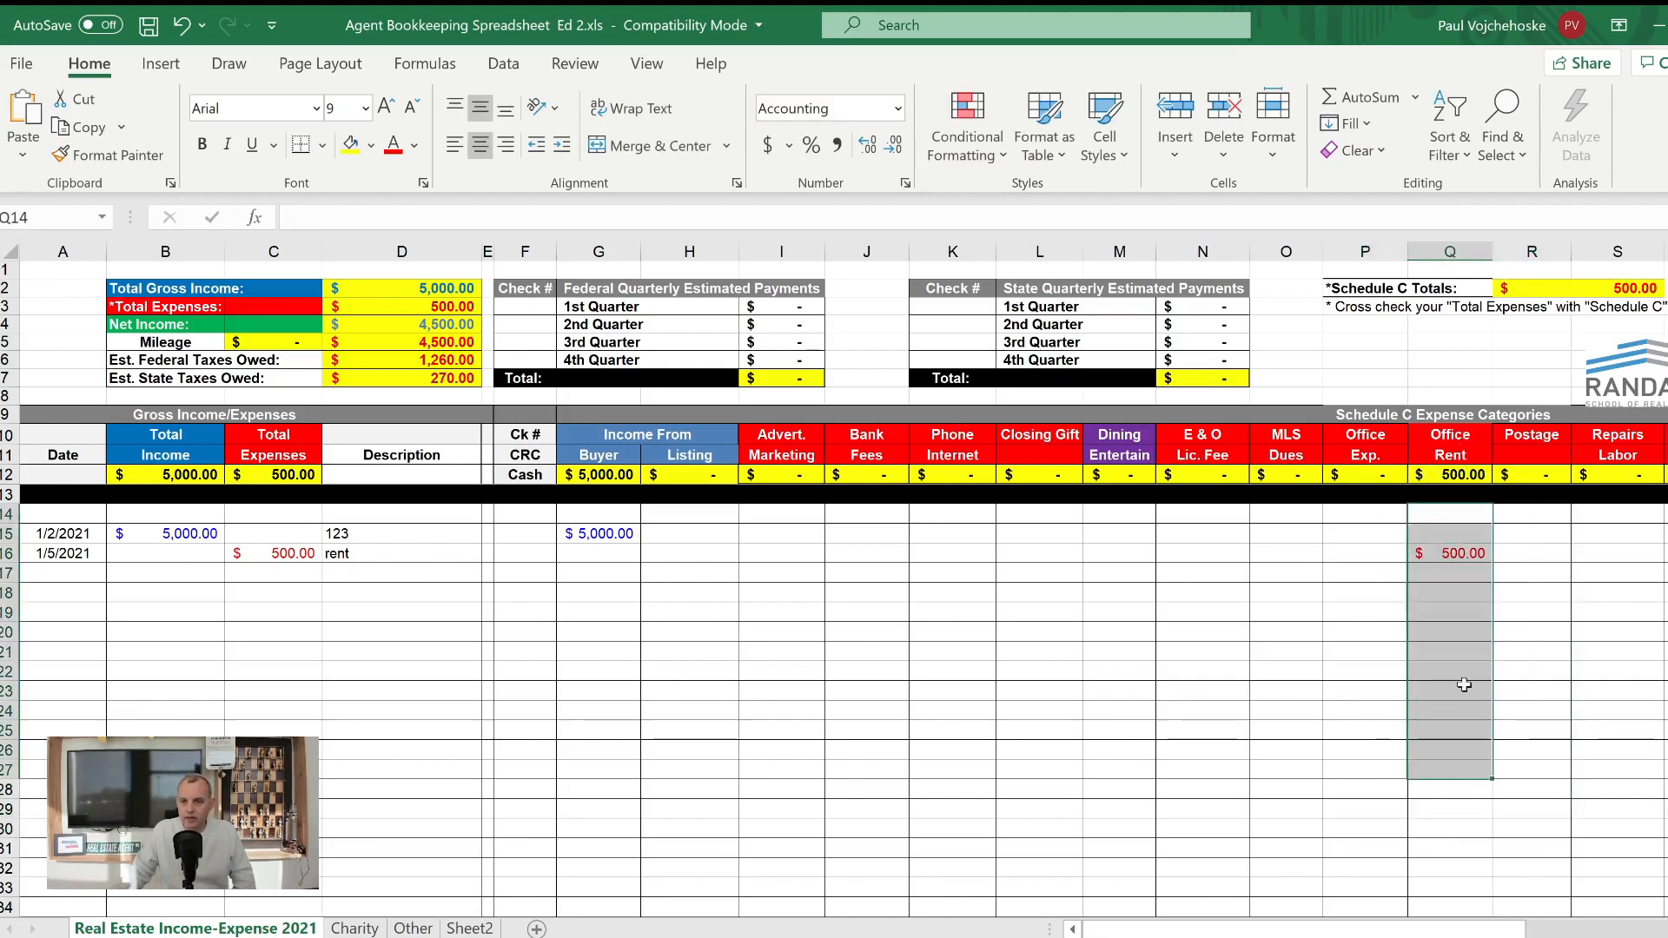
{"action": "left_click", "coordinate": [1444, 610]}
{"action": "left_click", "coordinate": [1616, 290]}
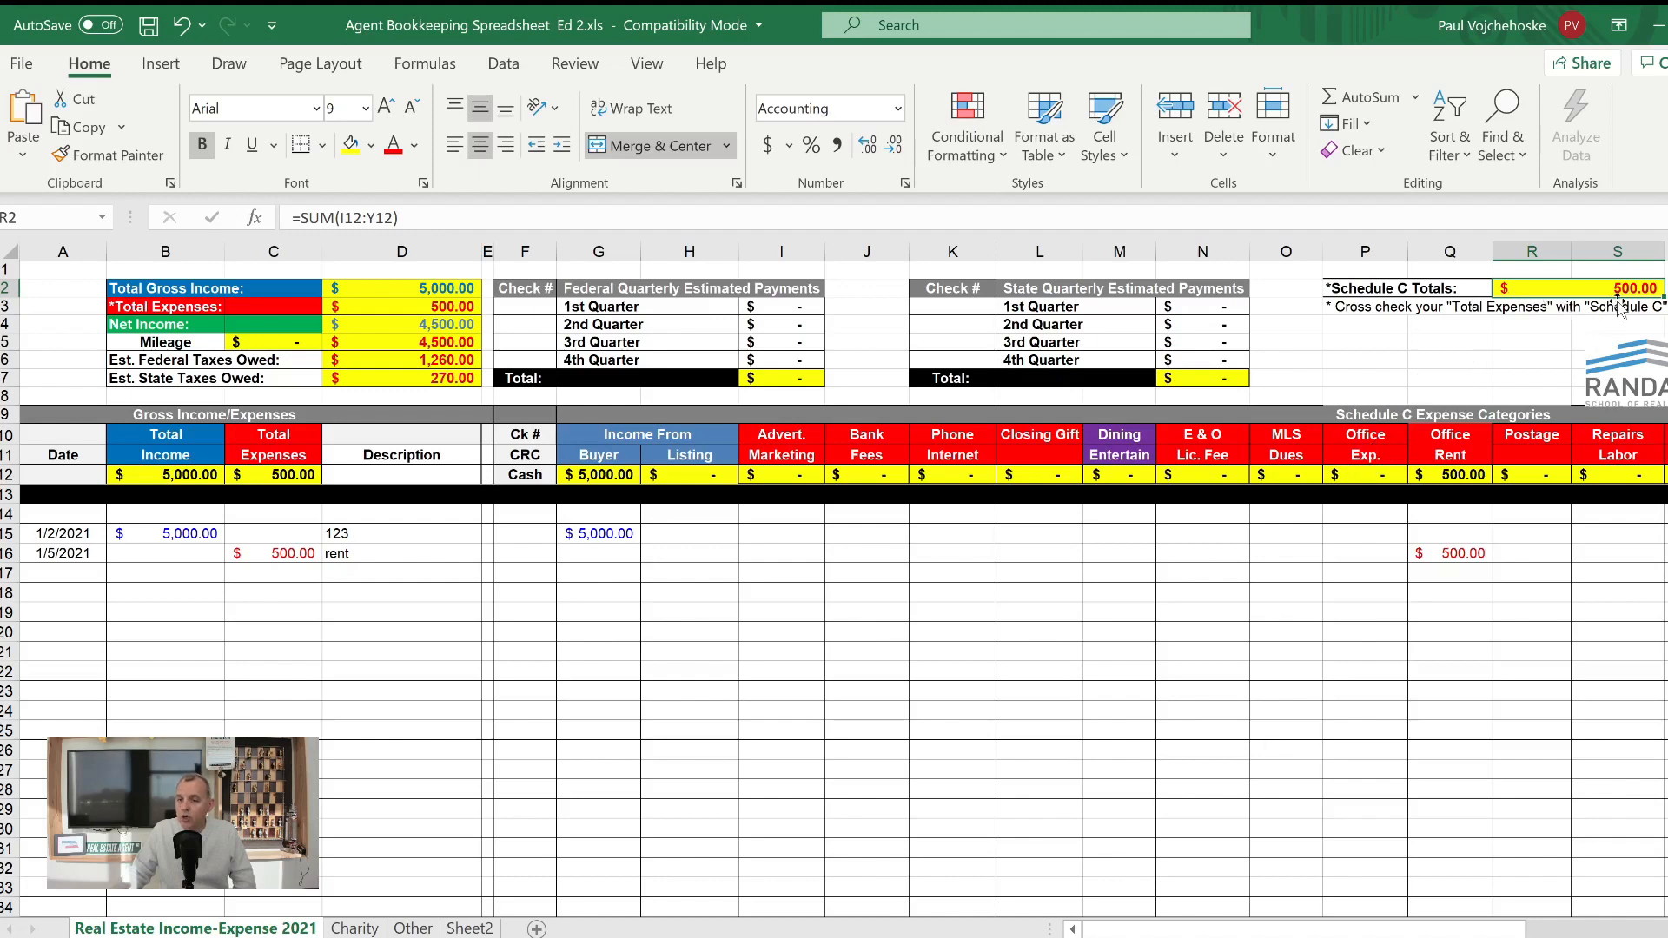
{"action": "left_click", "coordinate": [1526, 341]}
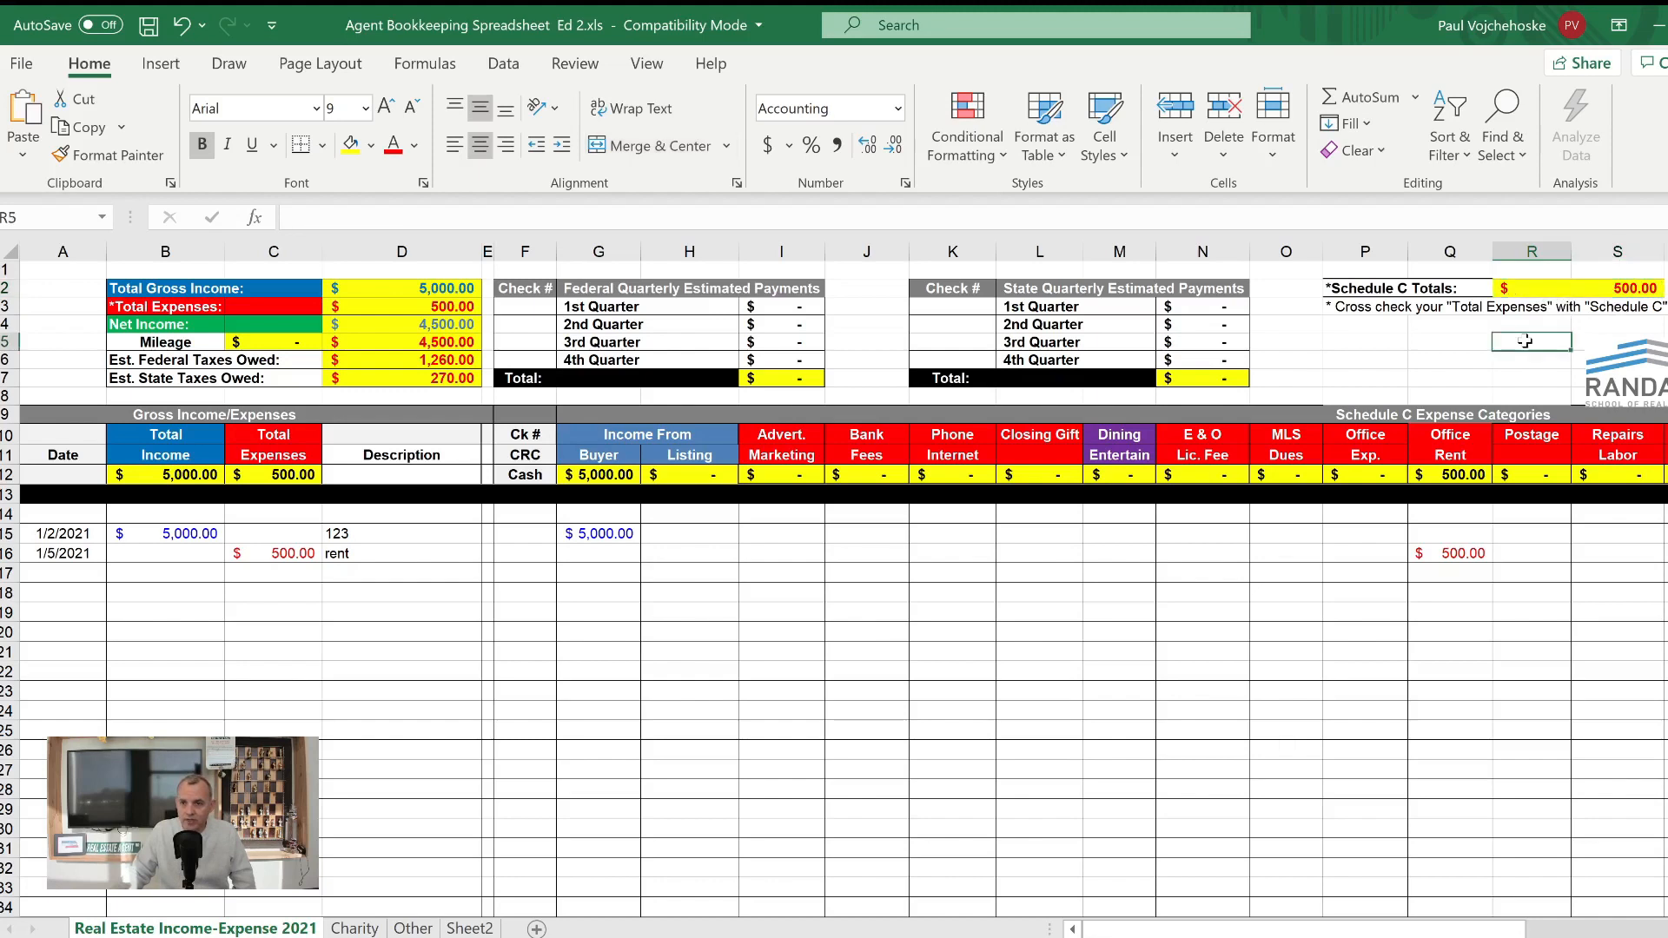
- Start an expense entry in row 17 with the date 1/20/2021 and a total expense of 300
{"action": "left_click", "coordinate": [67, 574]}
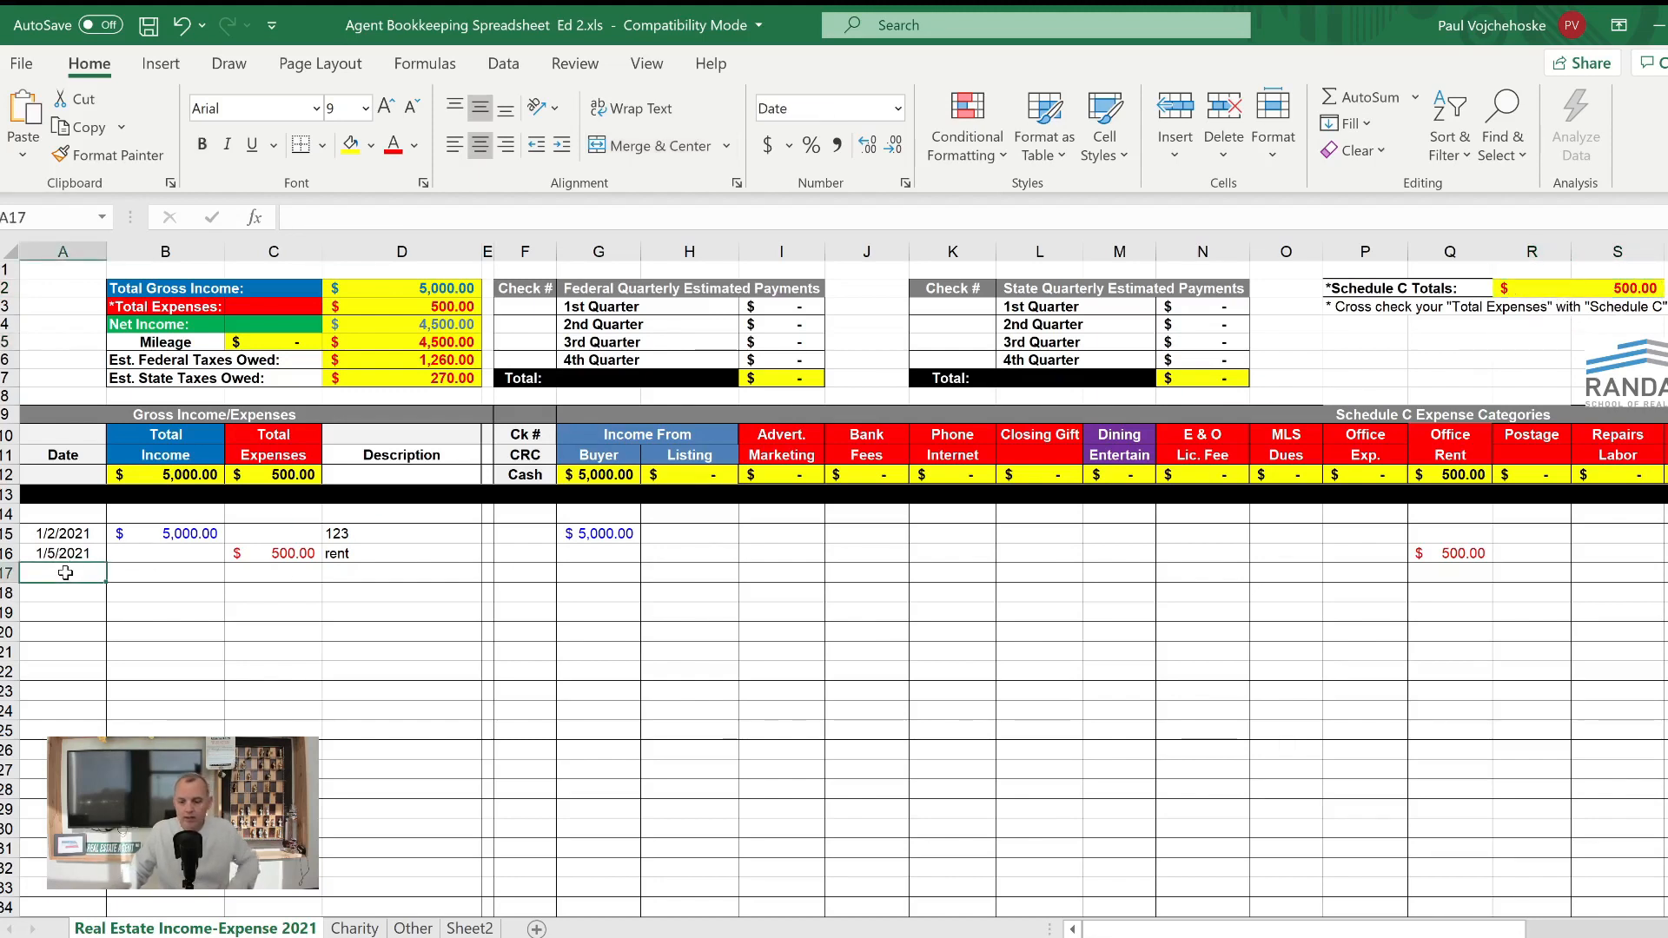
{"action": "type", "text": "1/"}
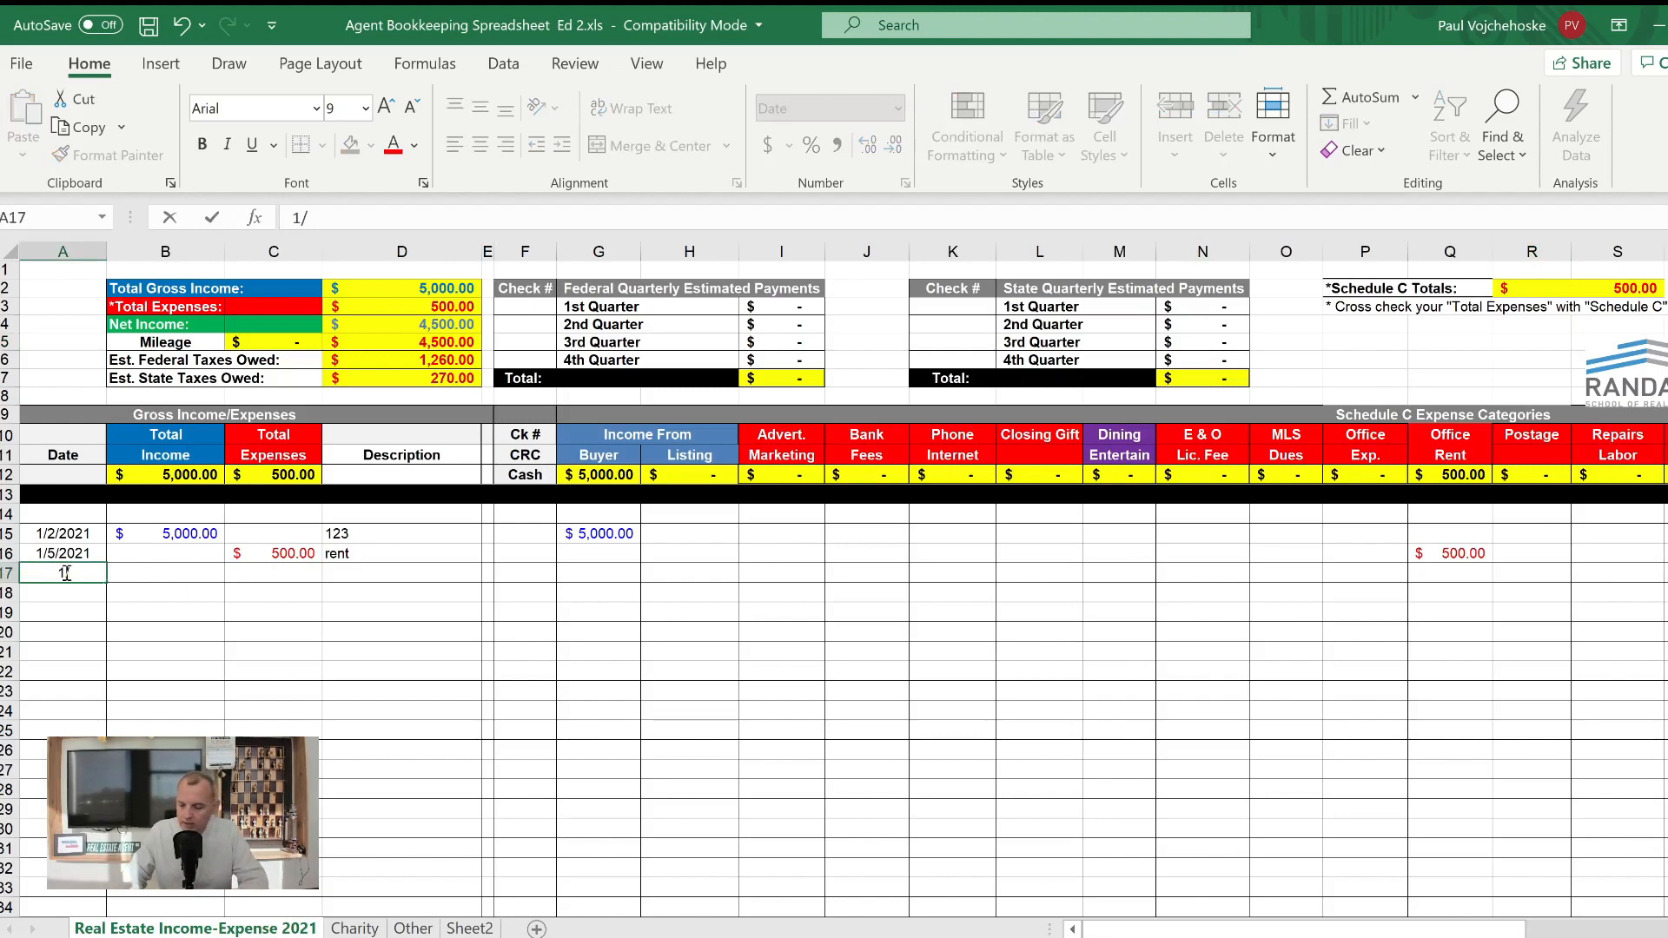
{"action": "type", "text": "20/2021"}
{"action": "key", "text": "Tab"}
{"action": "key", "text": "Tab"}
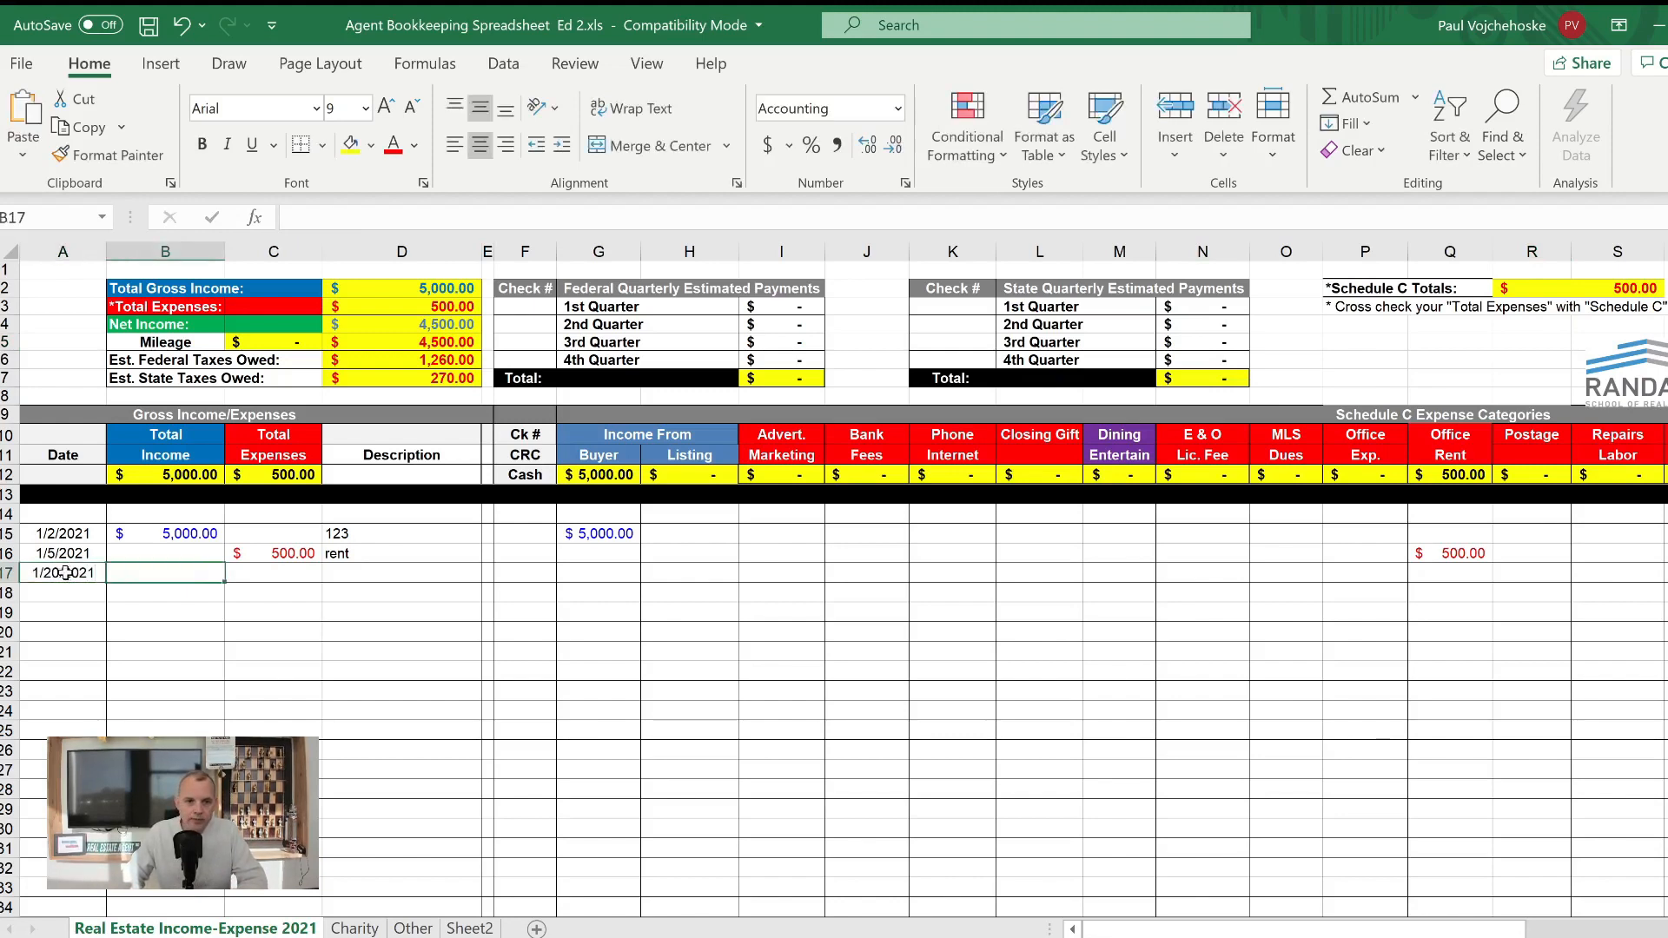
{"action": "type", "text": "300"}
{"action": "key", "text": "Tab"}
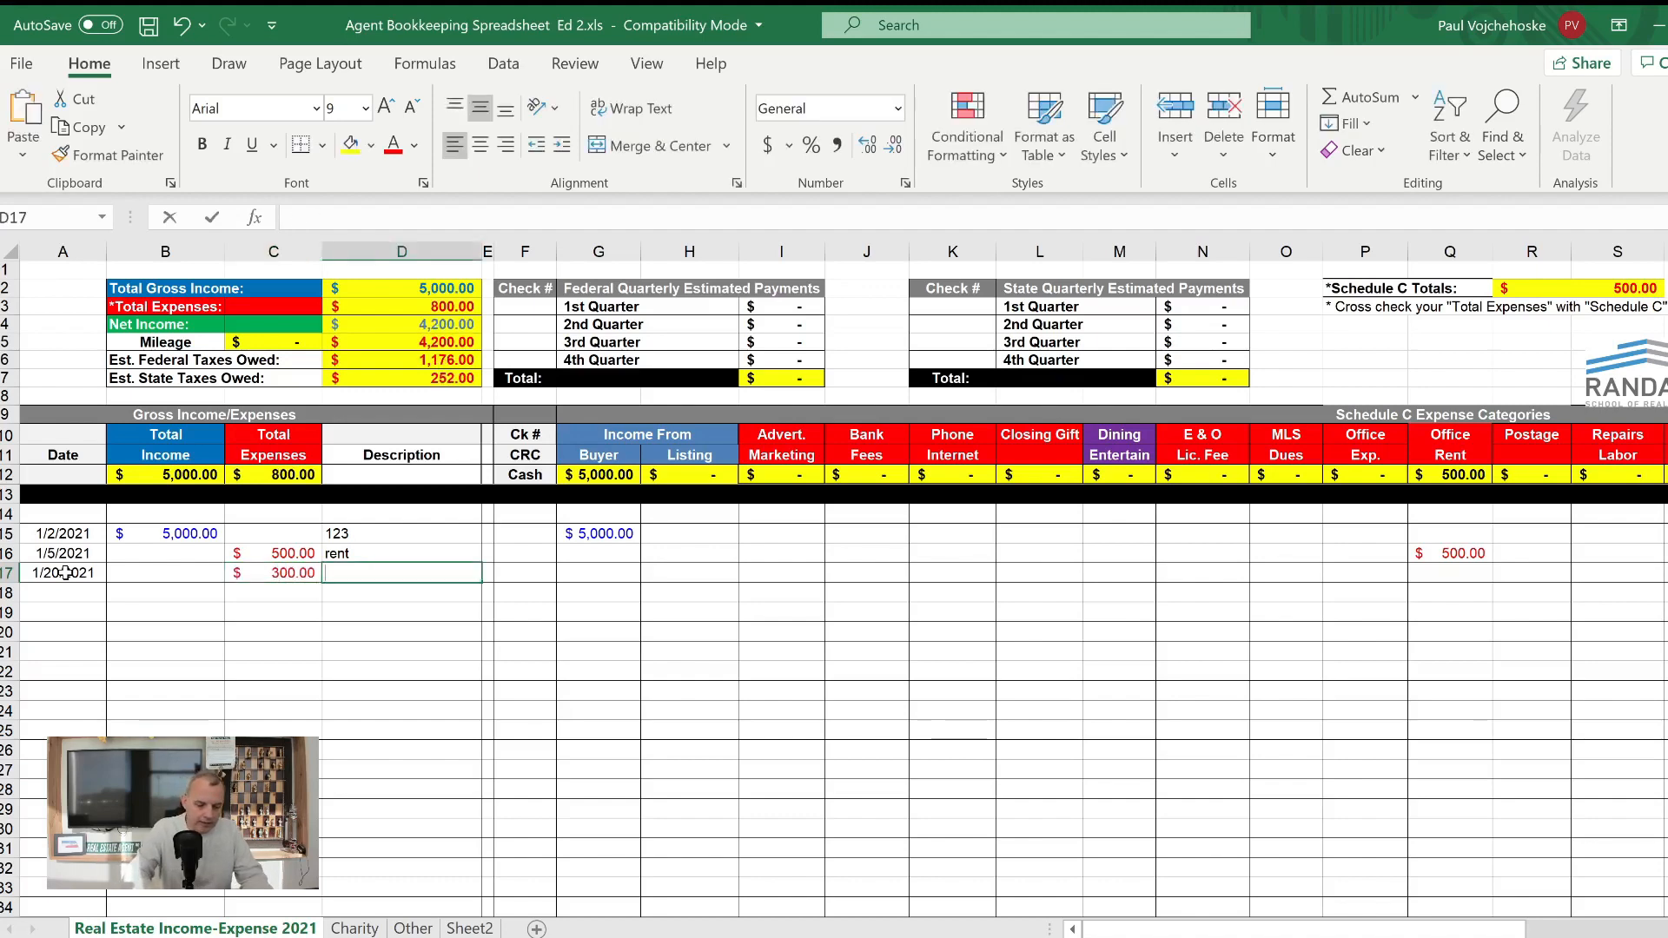
- Complete row 17 with the description sprint and 300 in the Phone Internet category
{"action": "type", "text": "sprint"}
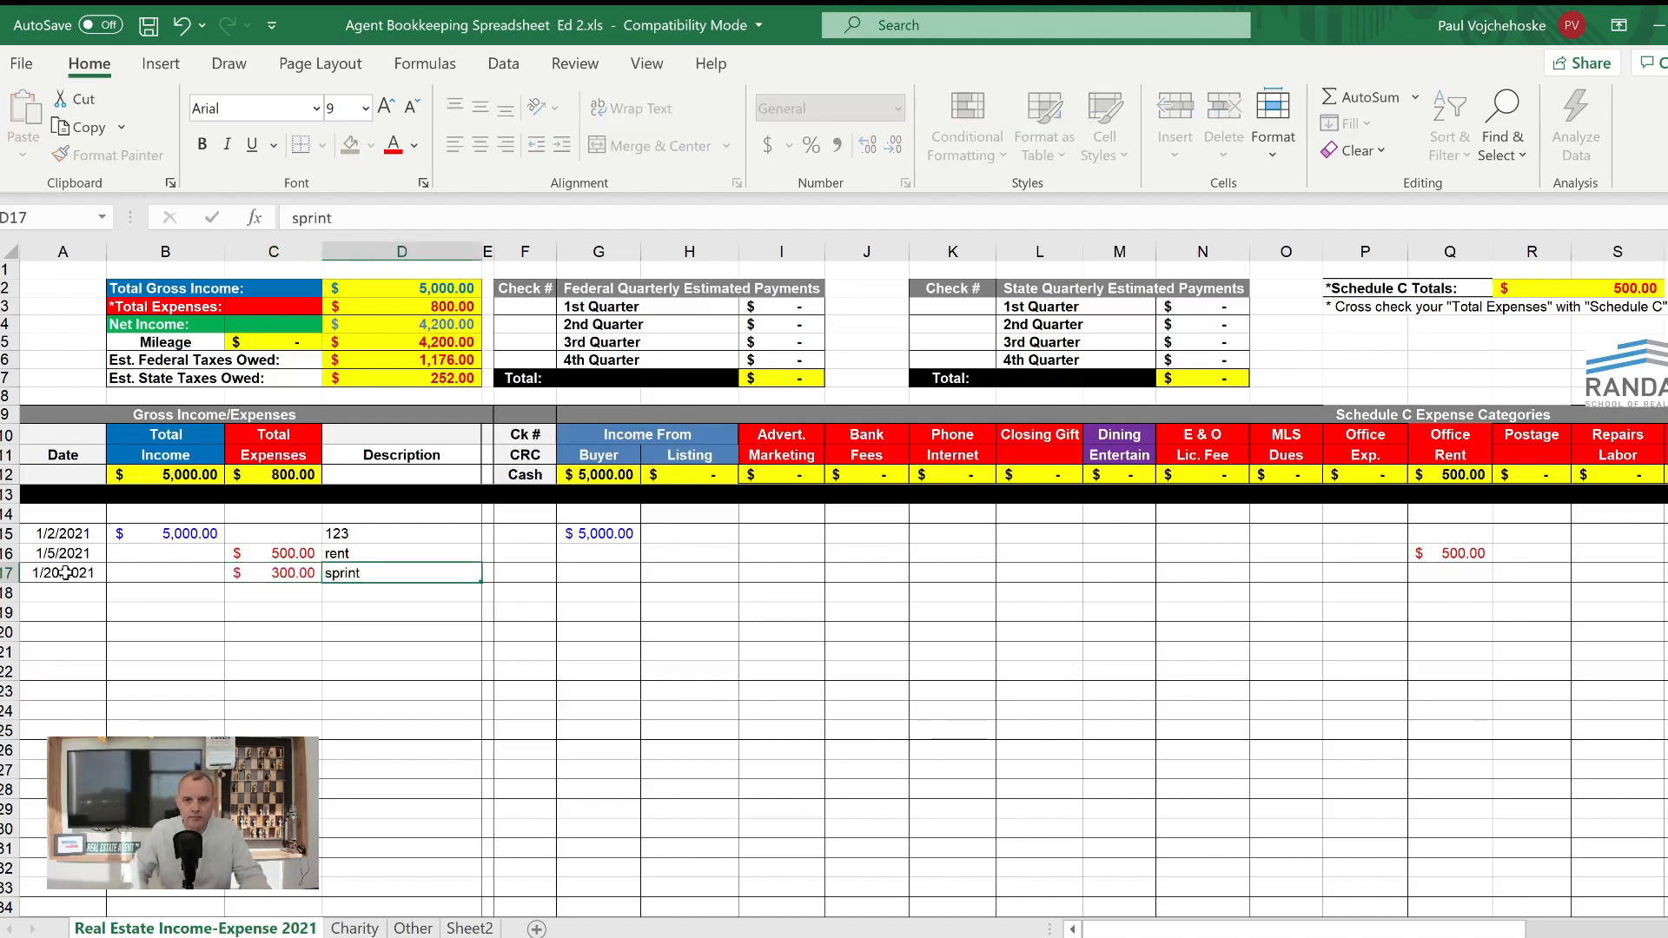
{"action": "key", "text": "Tab"}
{"action": "key", "text": "Tab"}
{"action": "key", "text": "Tab"}
{"action": "key", "text": "Tab"}
{"action": "key", "text": "Tab"}
{"action": "key", "text": "Tab"}
{"action": "key", "text": "Tab"}
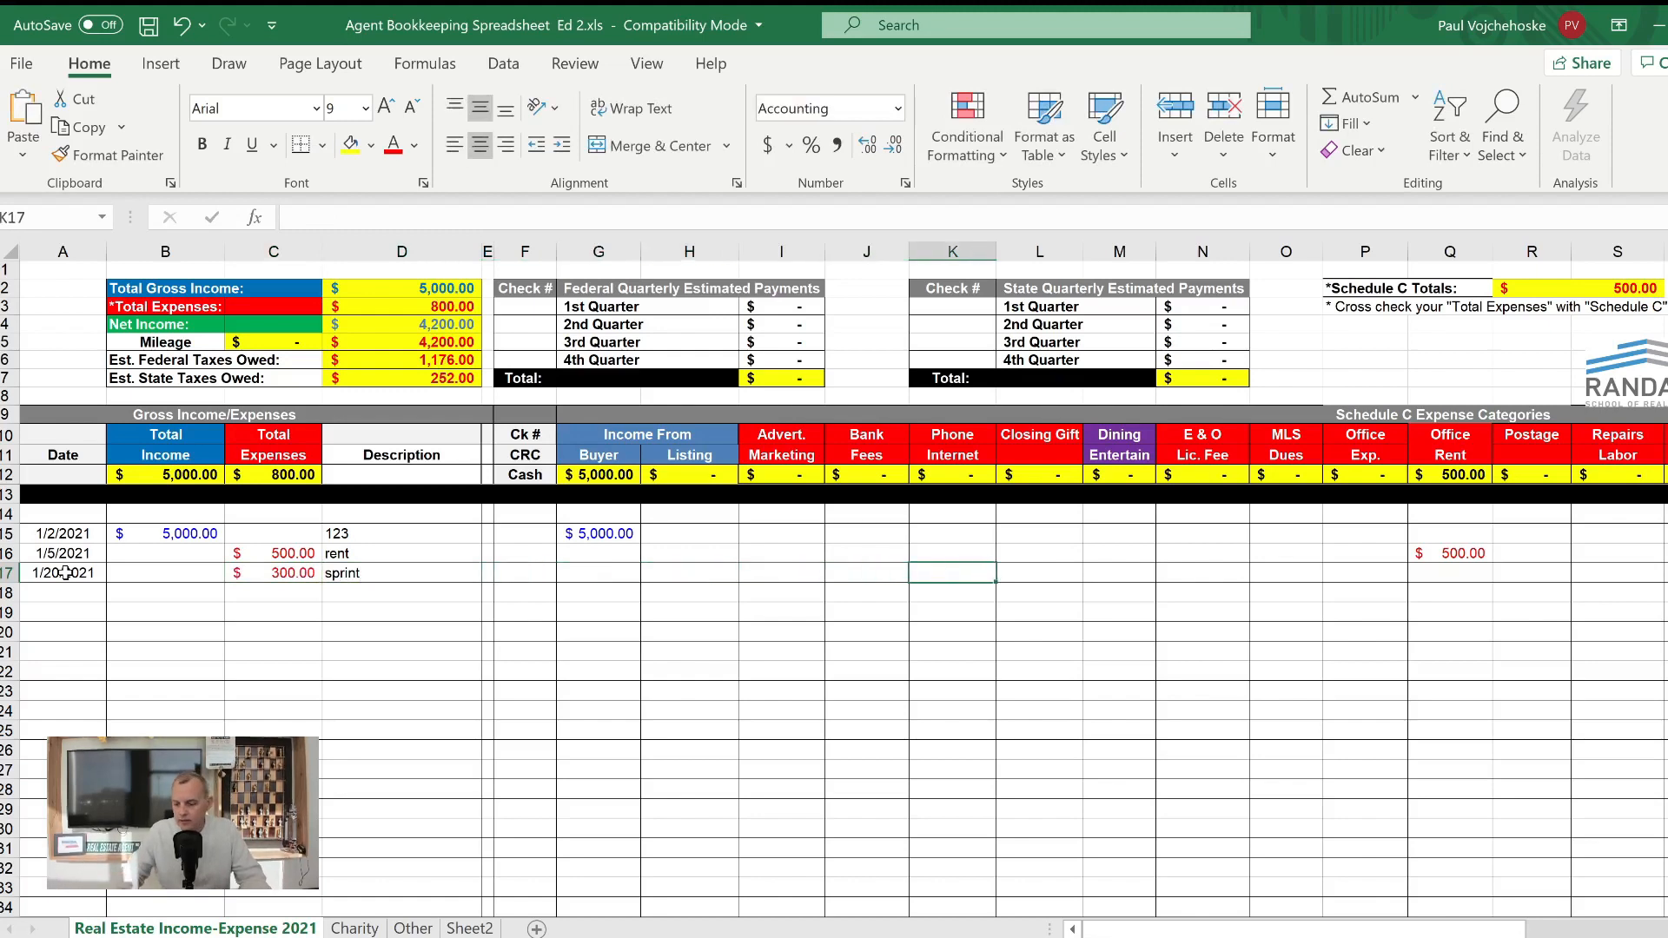
{"action": "type", "text": "300"}
{"action": "key", "text": "Return"}
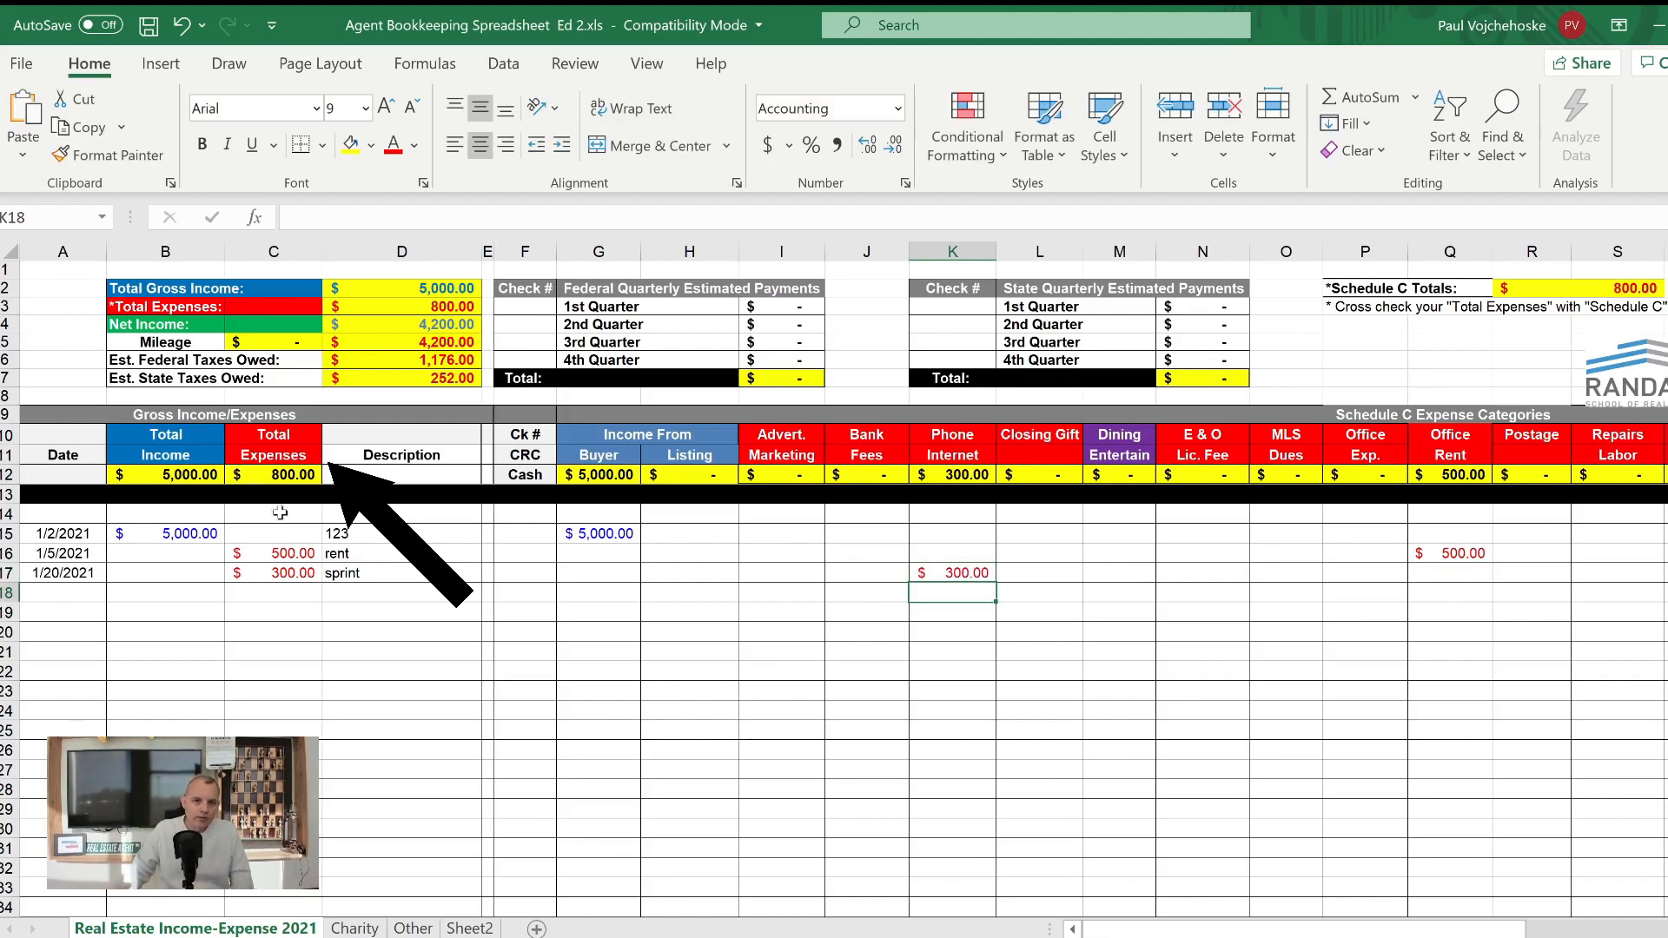
- Check the Total Expenses and Phone Internet column entries against the column totals in row 12
{"action": "left_click_drag", "start_coordinate": [280, 537], "coordinate": [267, 673]}
{"action": "left_click", "coordinate": [267, 470]}
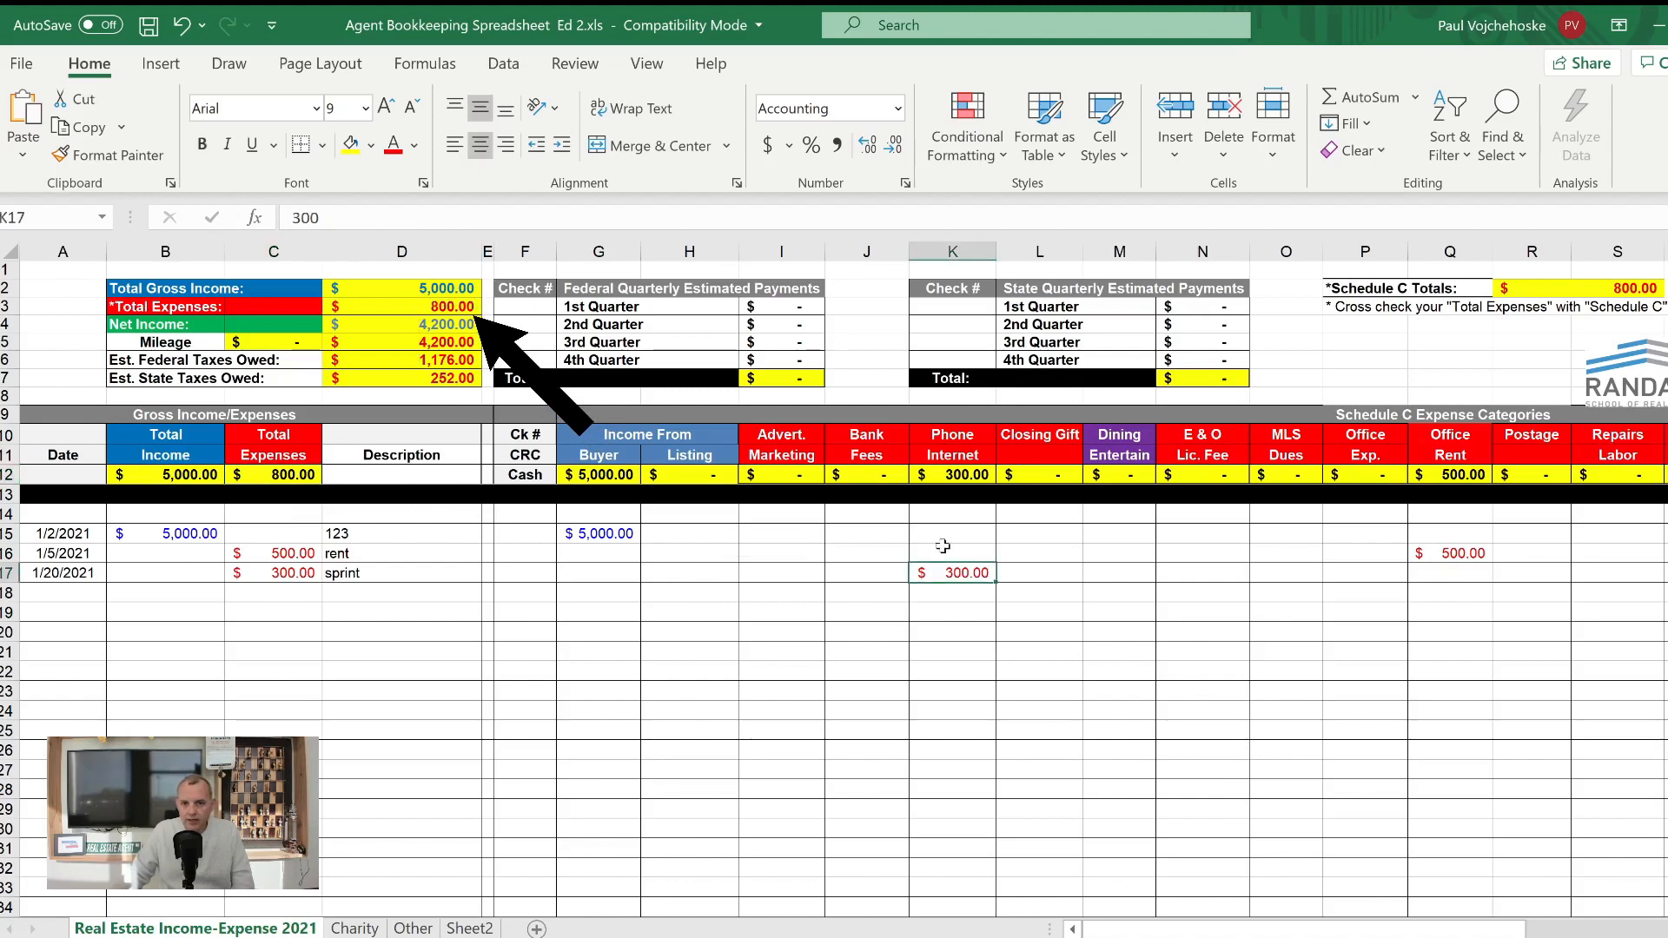
{"action": "left_click_drag", "start_coordinate": [945, 547], "coordinate": [960, 705]}
{"action": "left_click", "coordinate": [954, 480]}
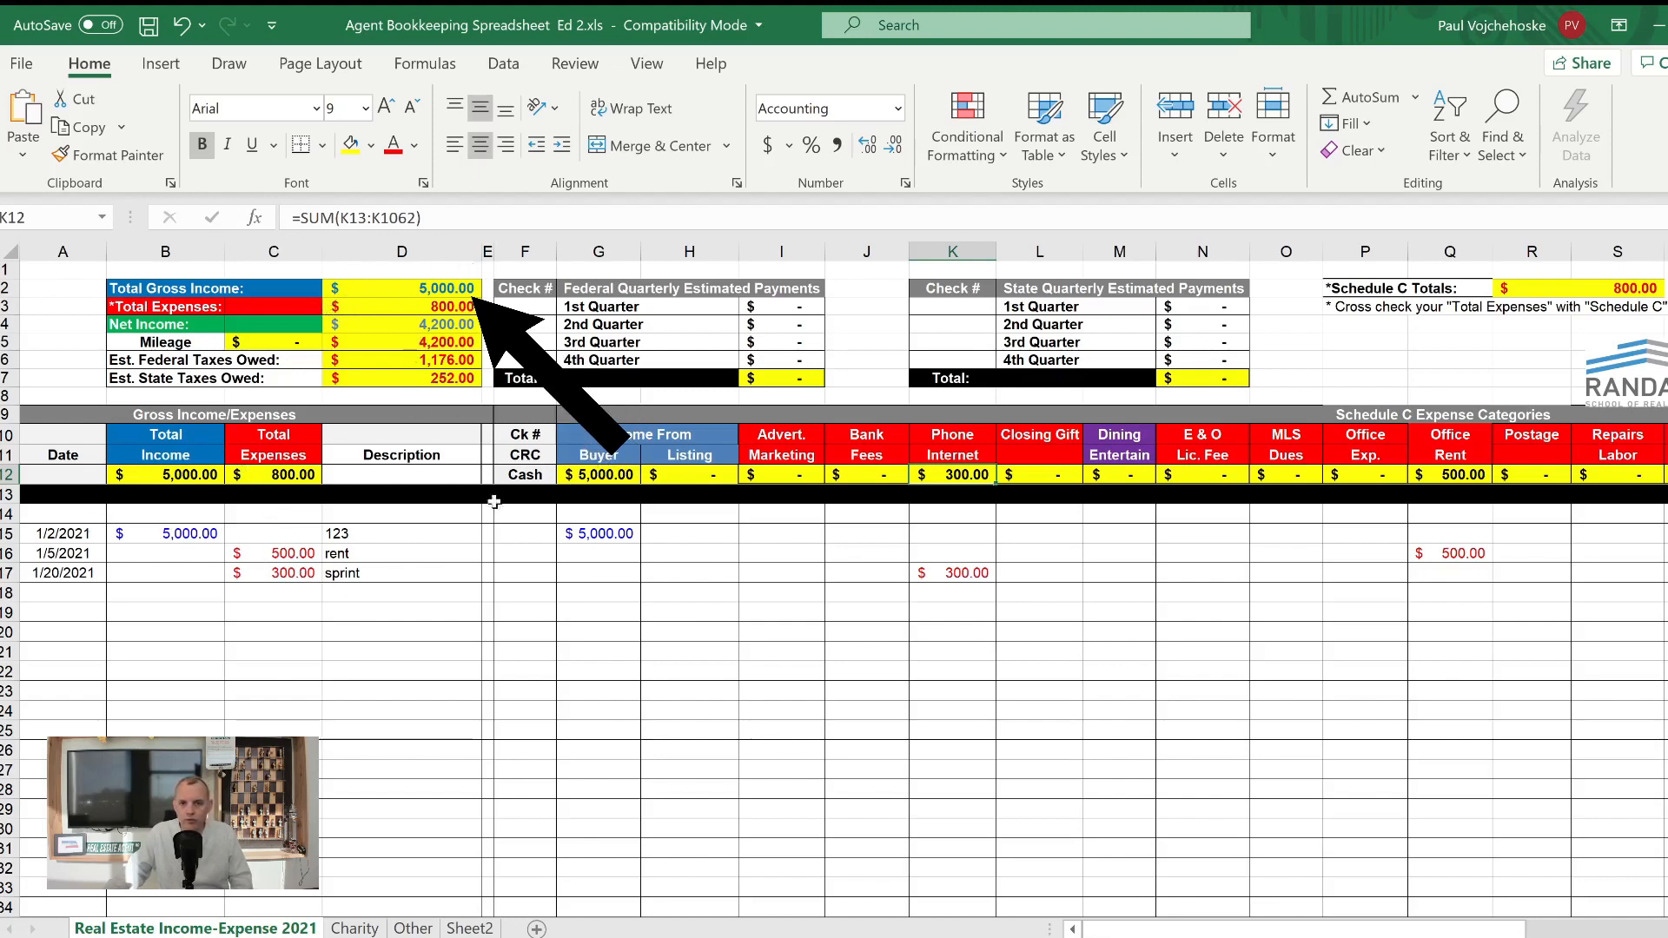
- Start an income entry in row 18 with the date 2/2/2021 and a total income of 10000
{"action": "left_click", "coordinate": [63, 593]}
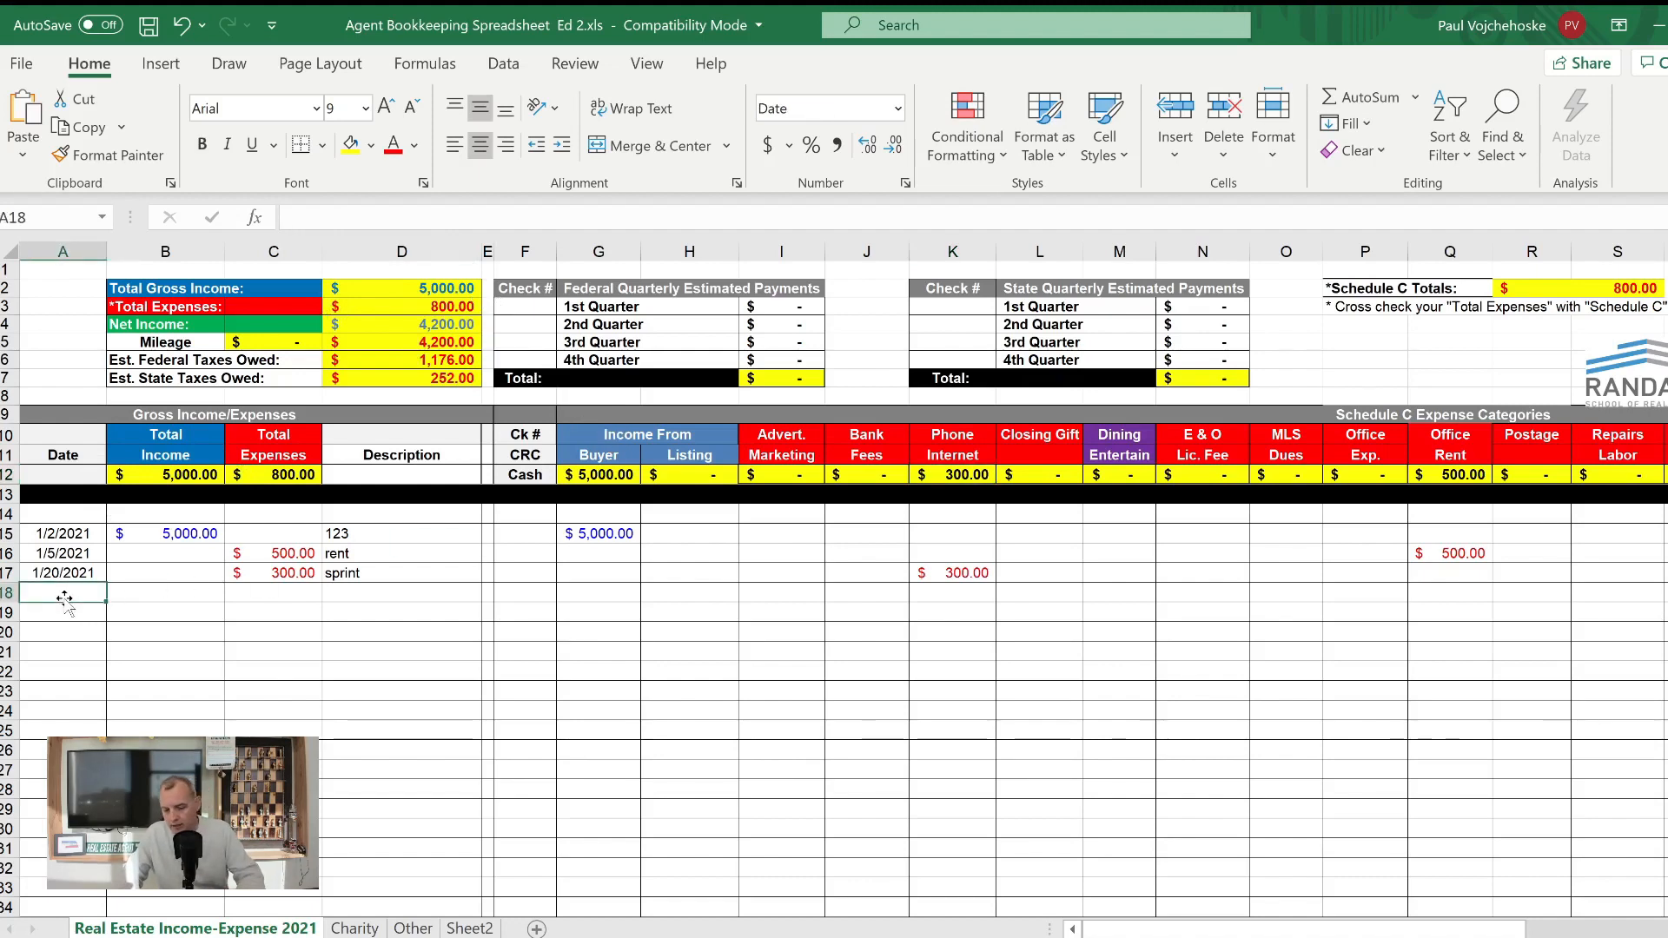
{"action": "type", "text": "2/2/2021"}
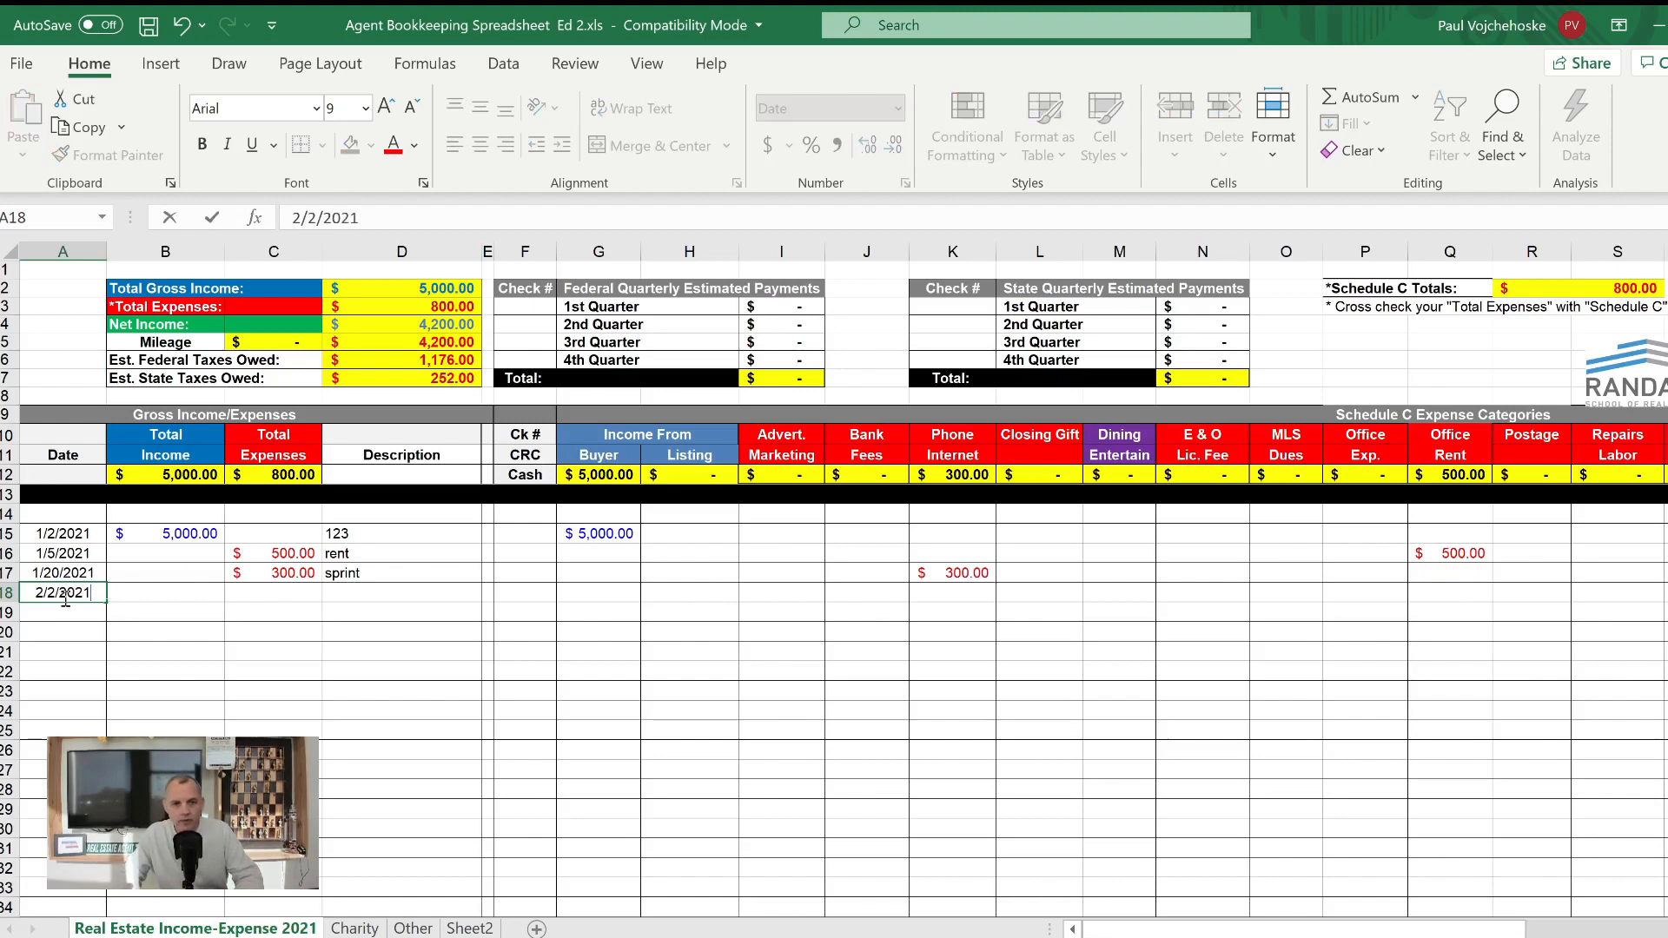
{"action": "key", "text": "Tab"}
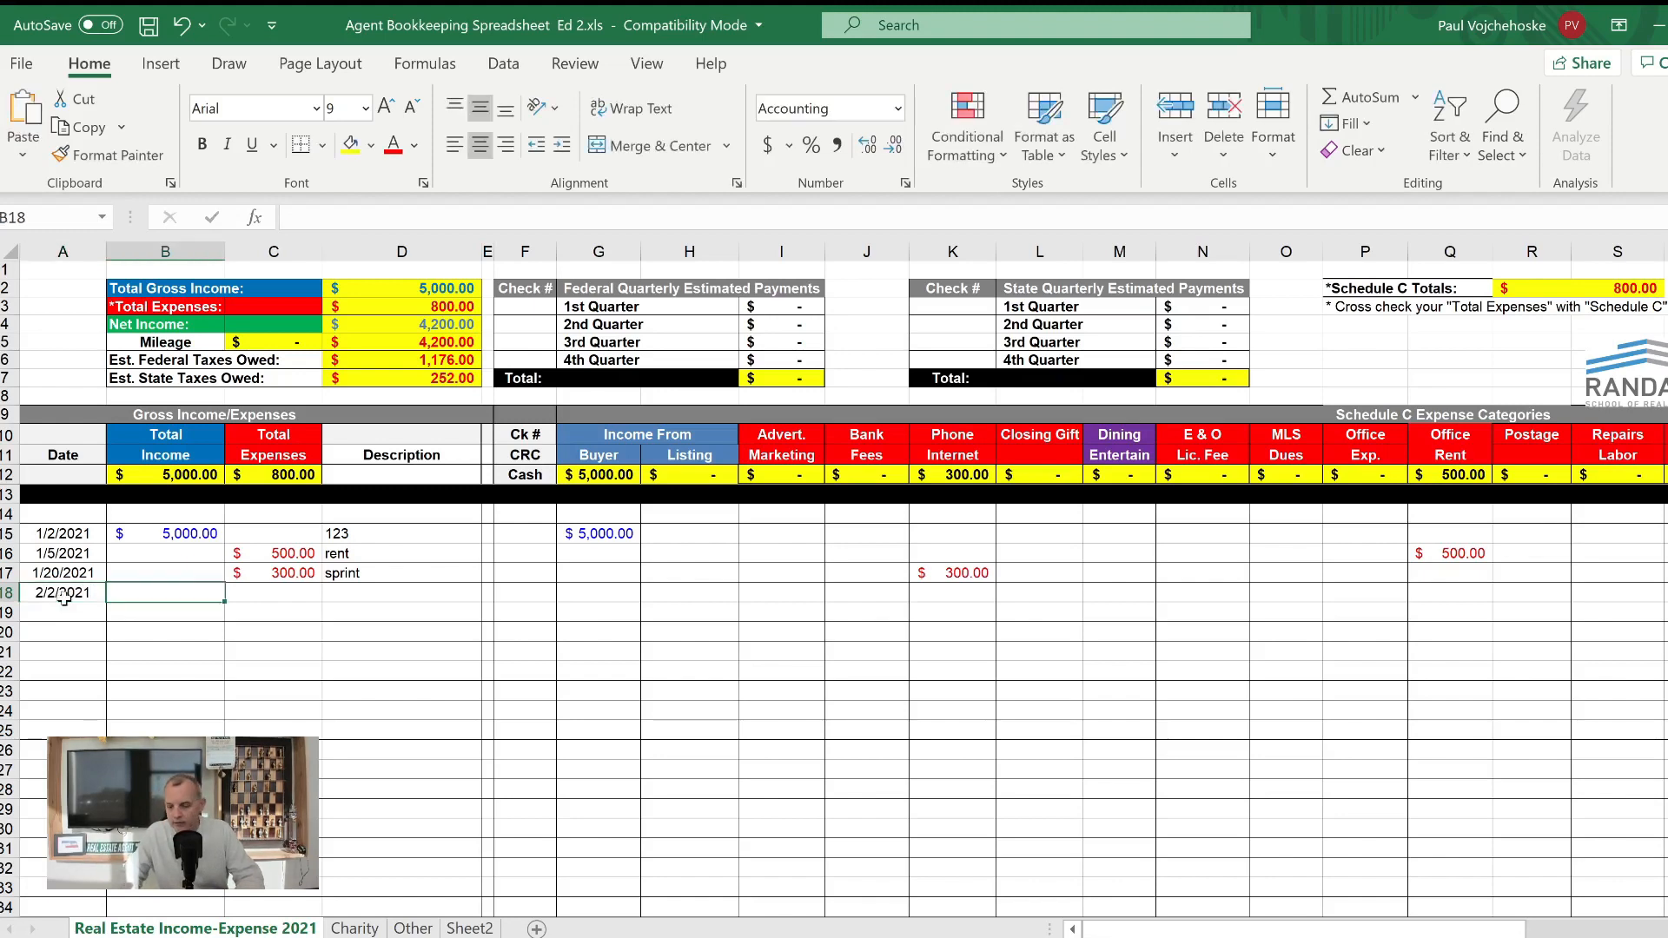
{"action": "type", "text": "10000"}
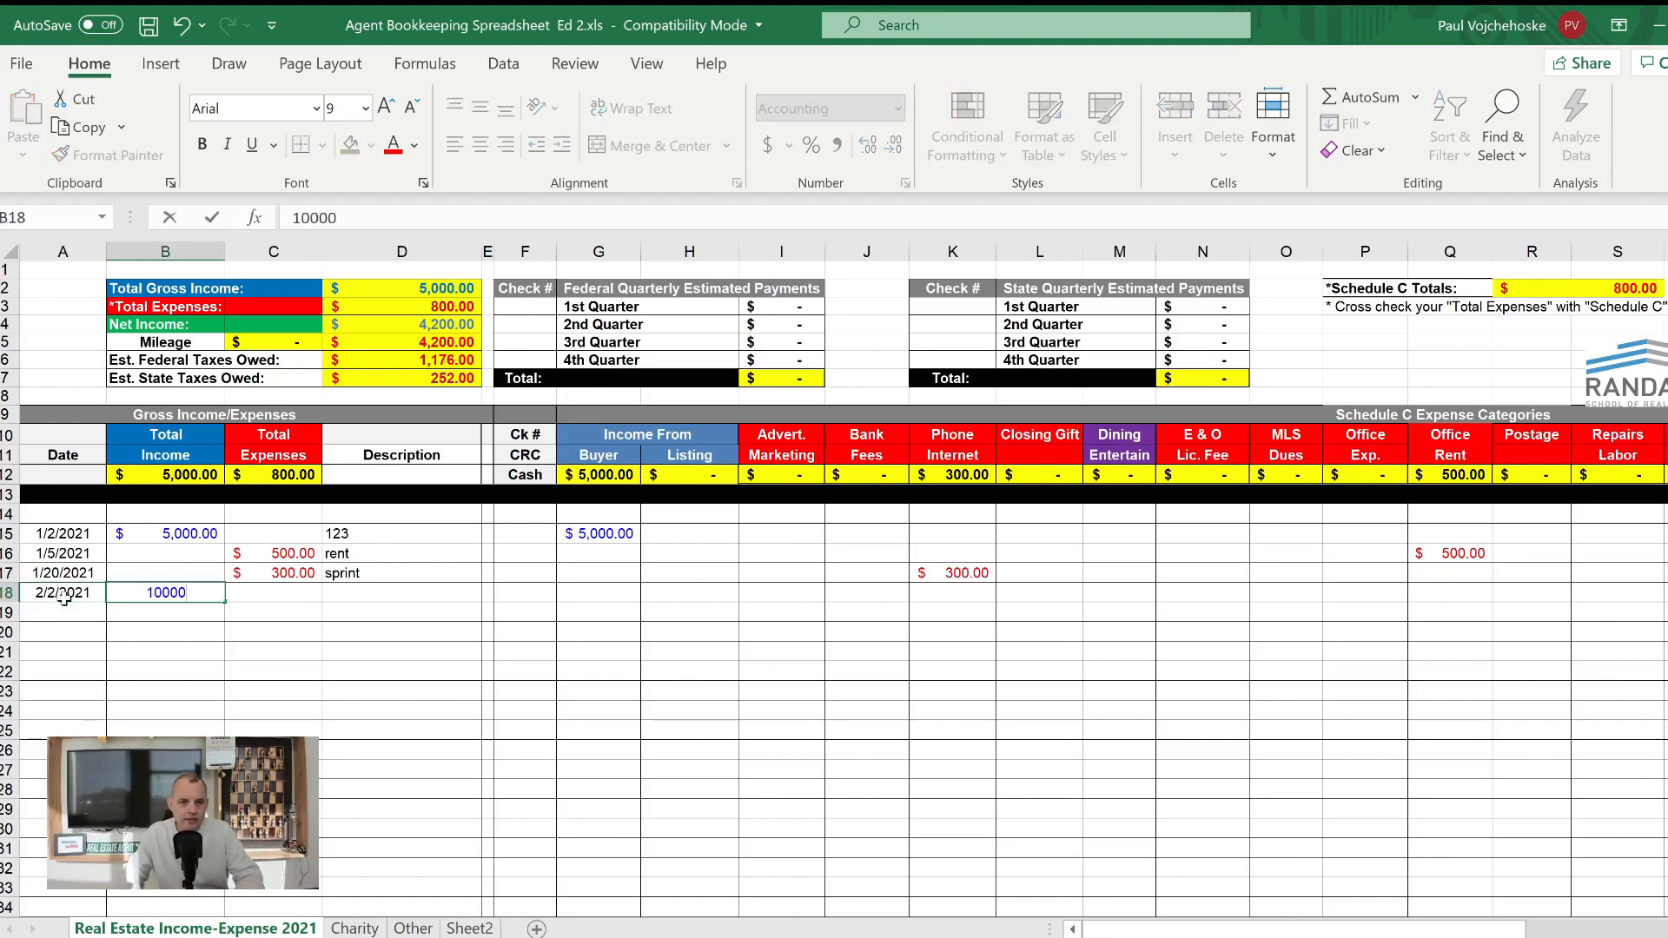
{"action": "key", "text": "Tab"}
{"action": "key", "text": "Tab"}
- Complete row 18 with the description 345 and 10,000 as income from a listing
{"action": "type", "text": "3"}
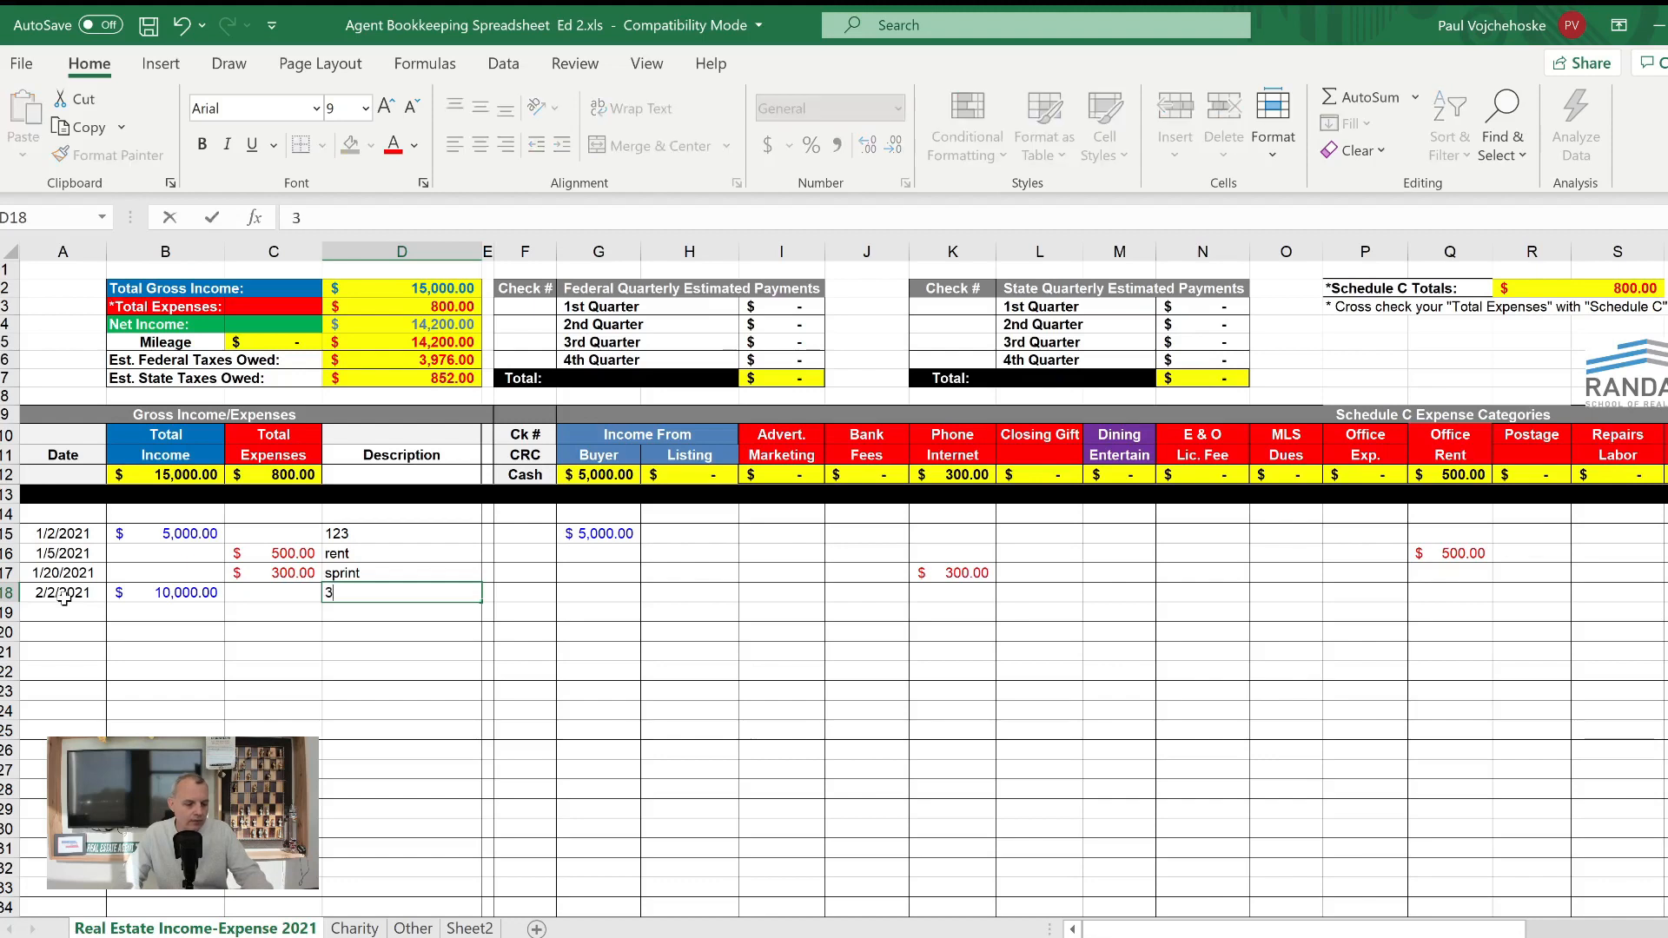
{"action": "type", "text": "45"}
{"action": "key", "text": "Tab"}
{"action": "key", "text": "Tab"}
{"action": "key", "text": "Tab"}
{"action": "key", "text": "Tab"}
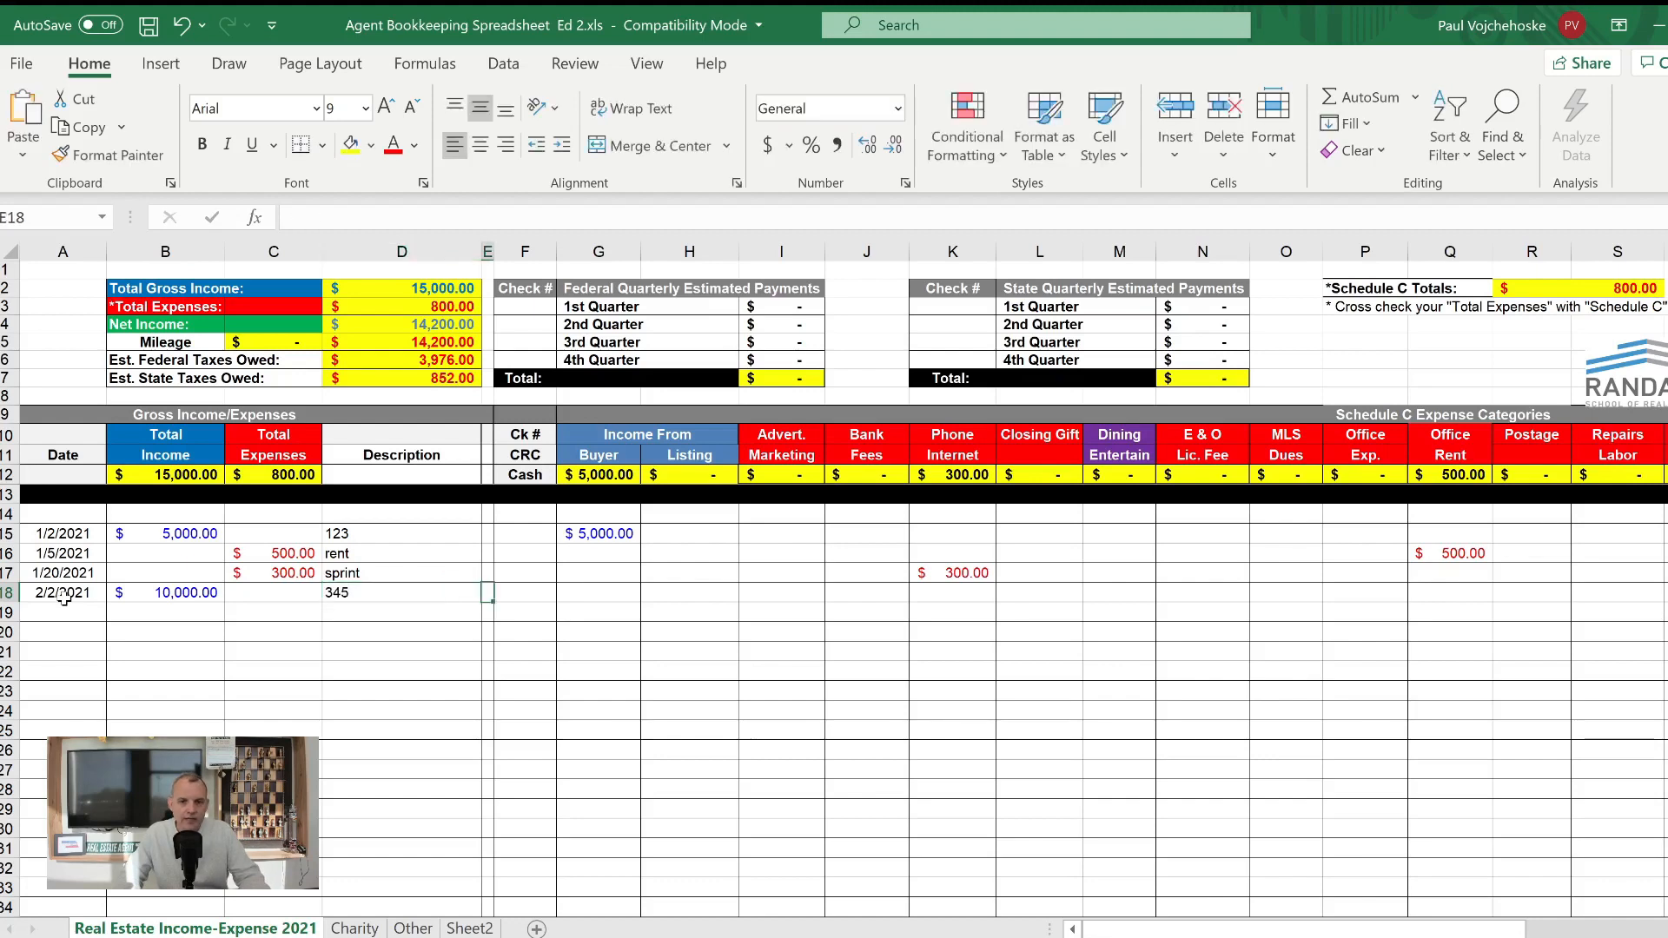
{"action": "type", "text": "1"}
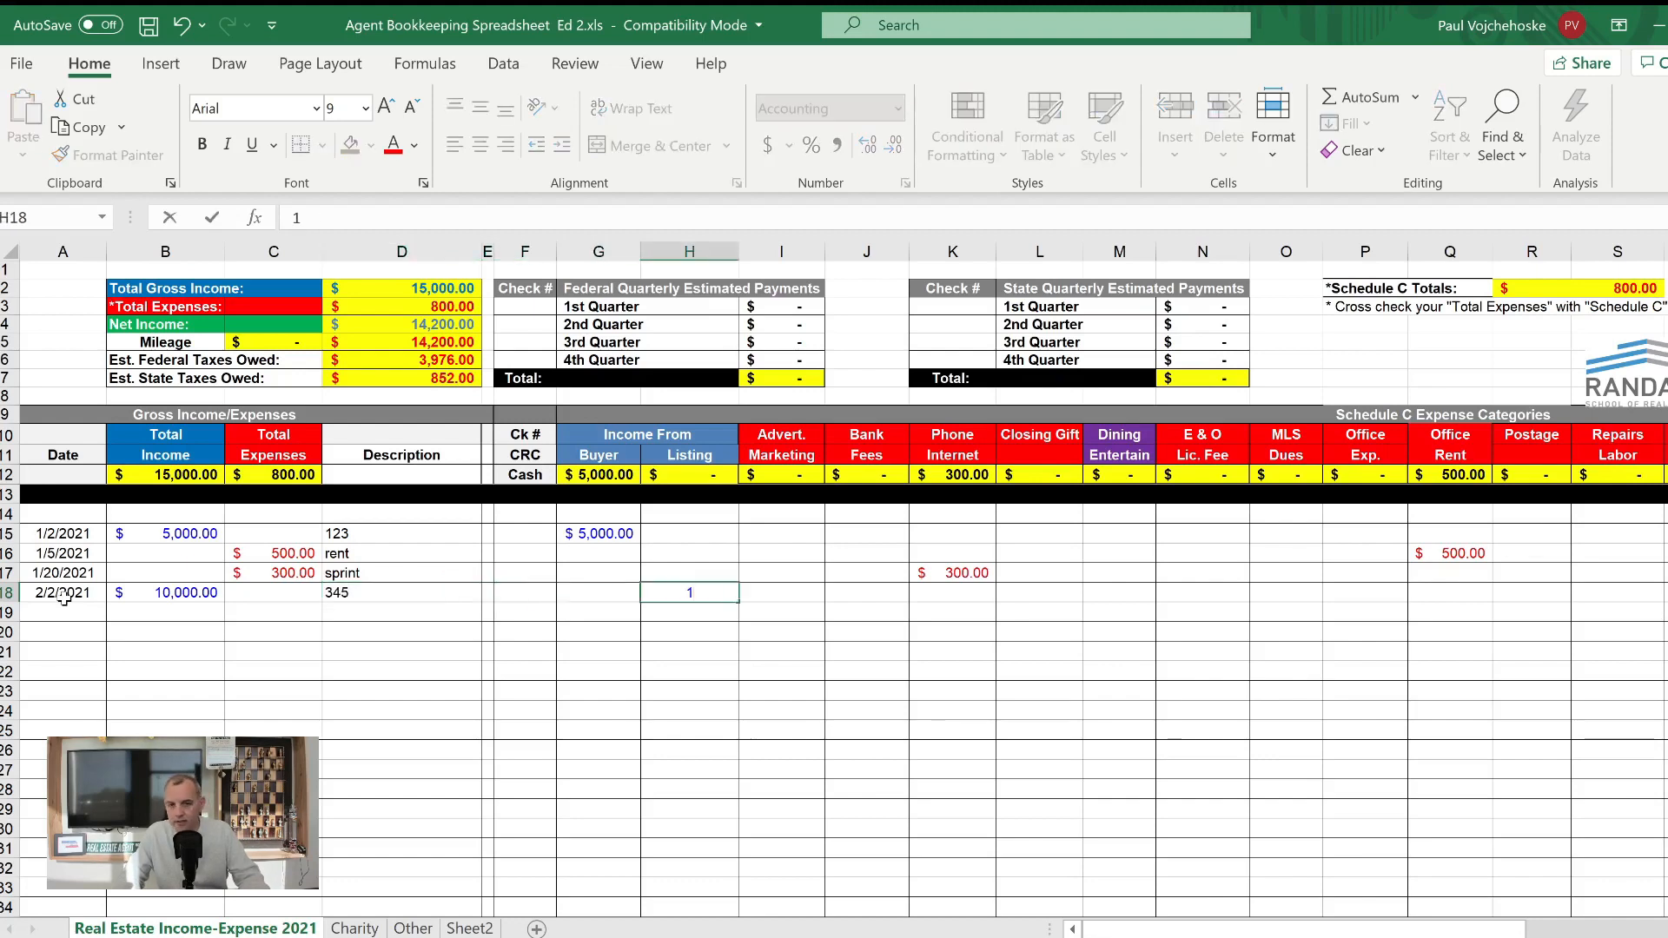
{"action": "type", "text": "0,000000"}
{"action": "key", "text": "Tab"}
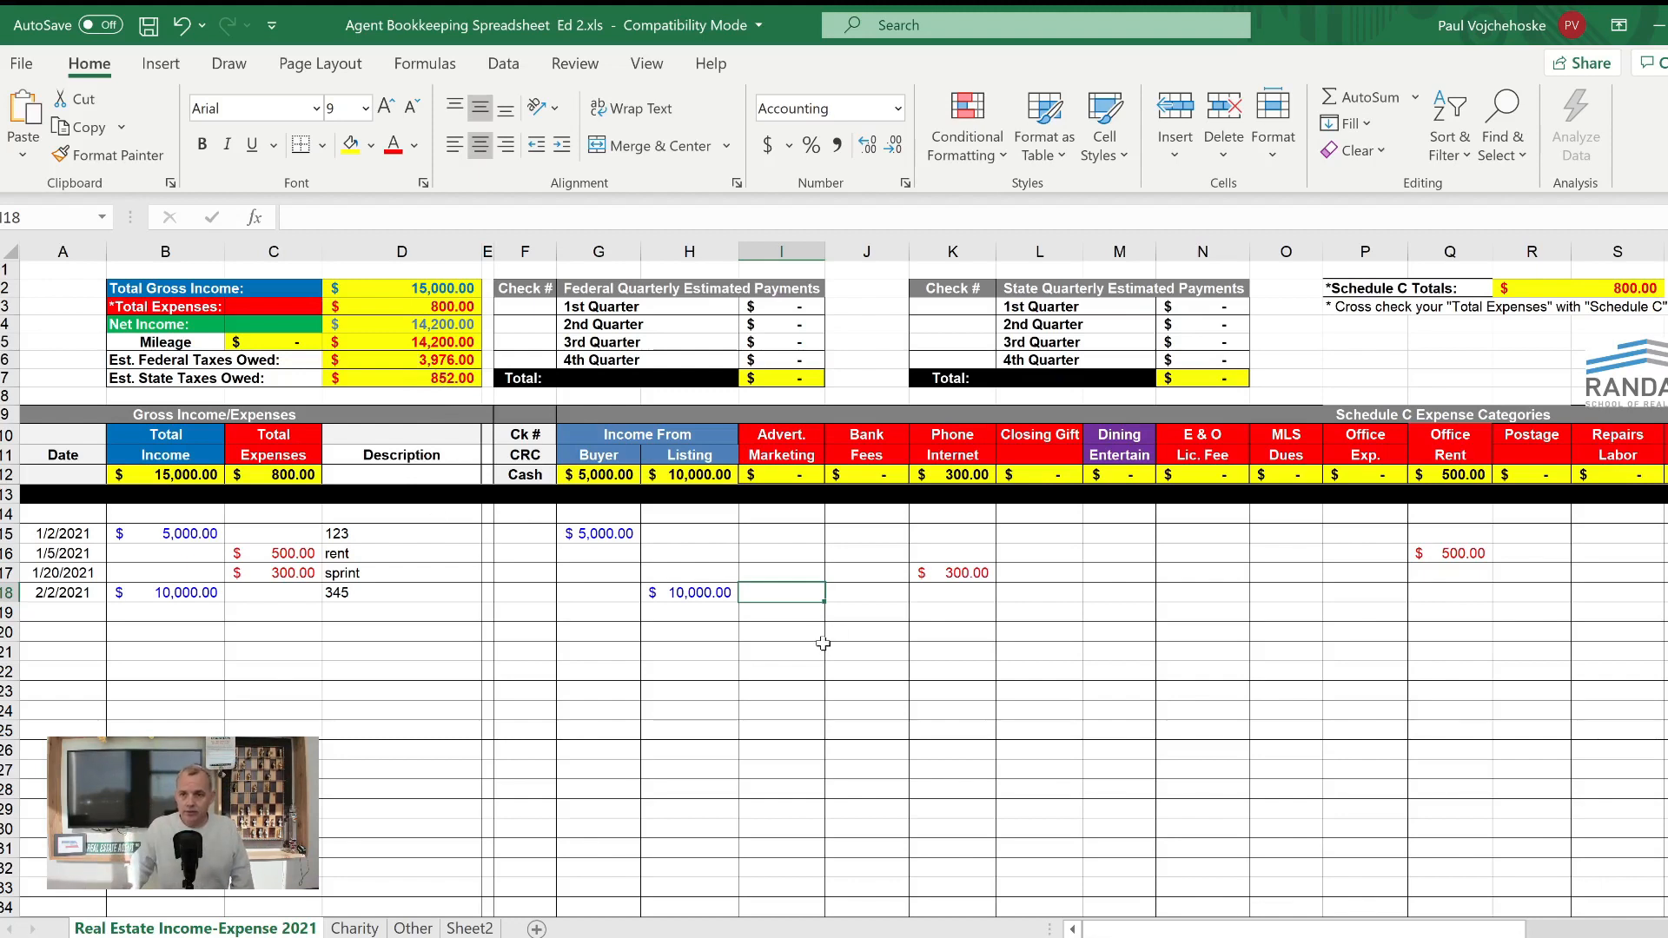
- Start an expense entry in row 19 with the date 3/15/2021 and a total expense of 1500
{"action": "left_click", "coordinate": [64, 612]}
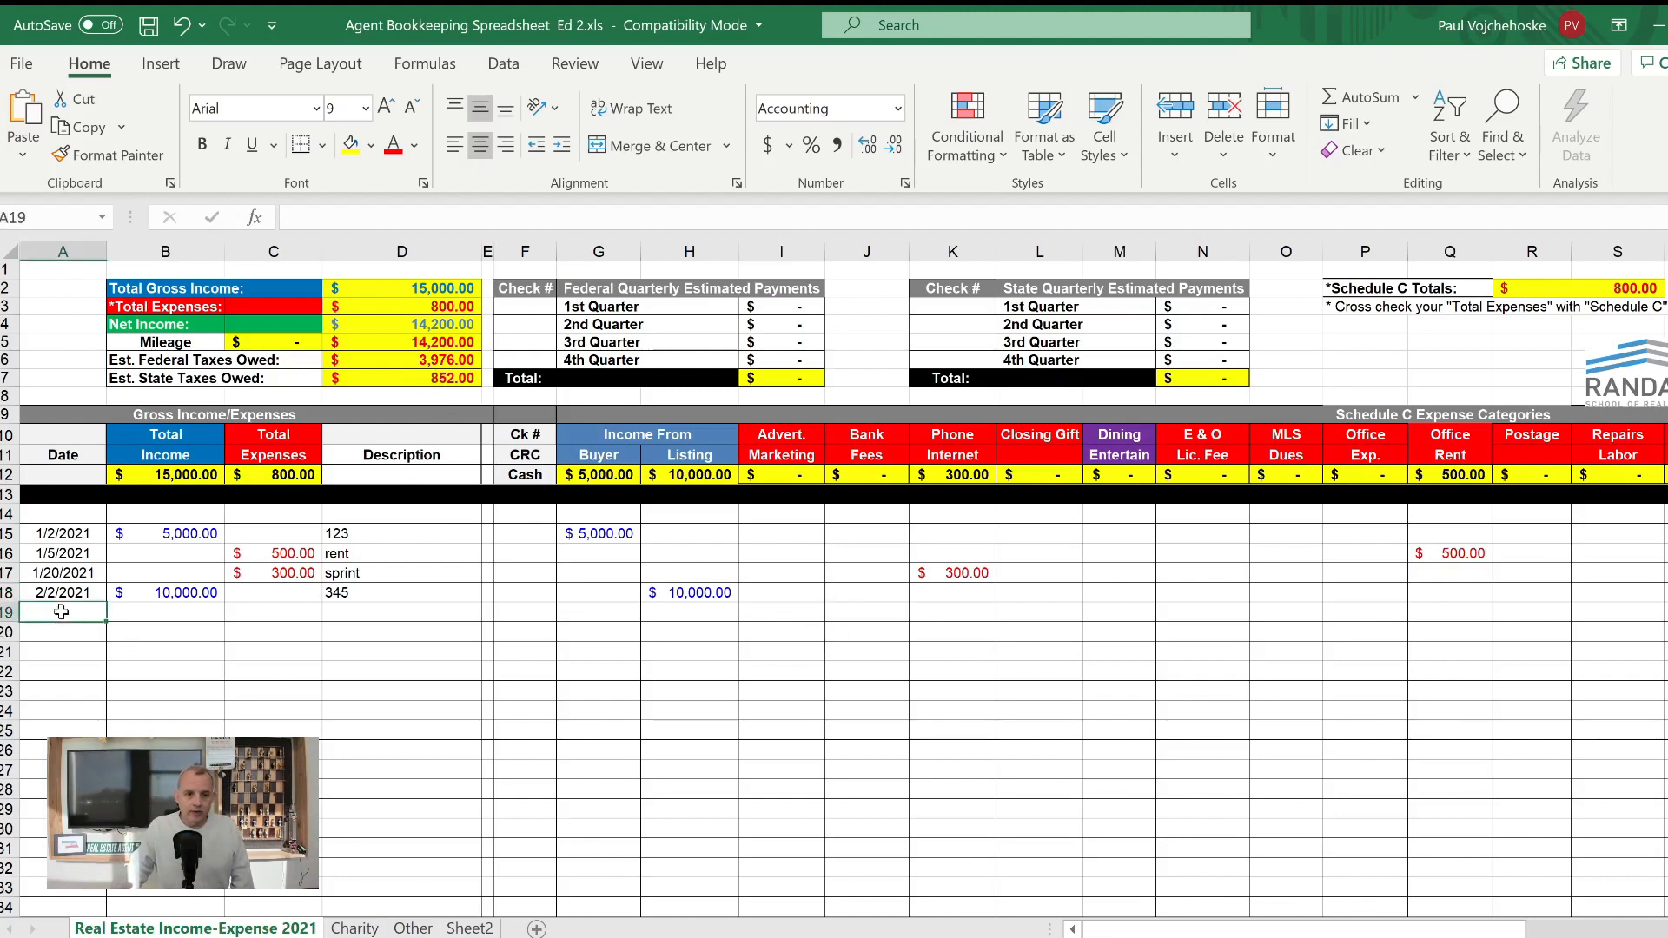
{"action": "type", "text": "3/"}
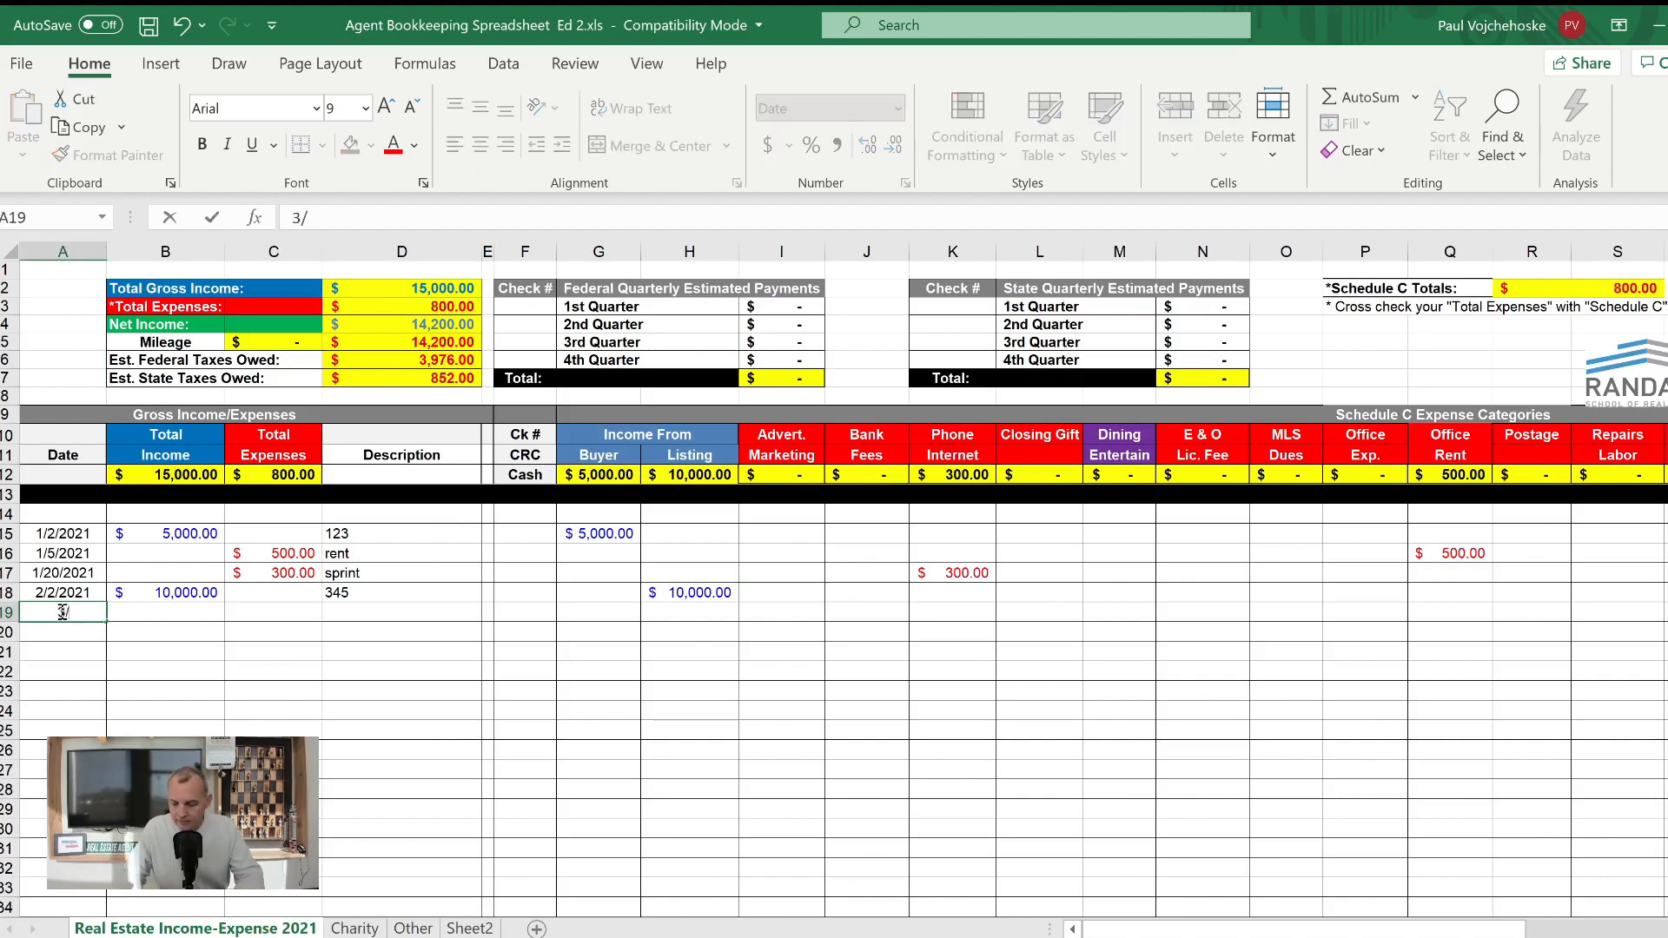
{"action": "type", "text": "15/2021"}
{"action": "key", "text": "Tab"}
{"action": "key", "text": "Tab"}
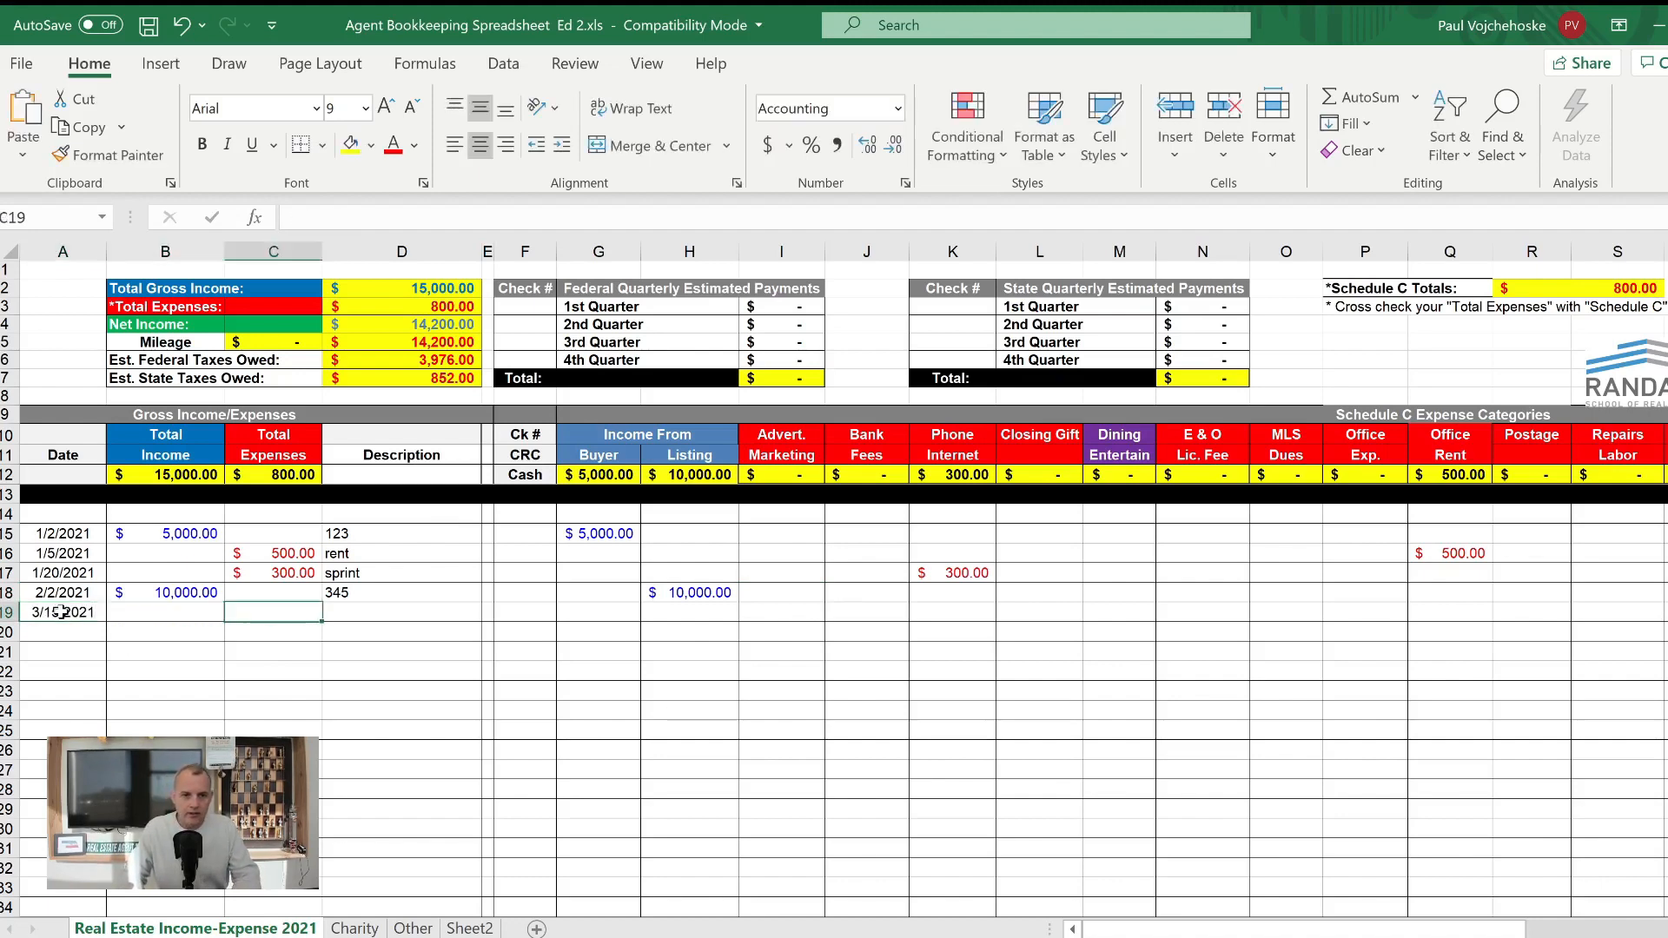
{"action": "type", "text": "1500"}
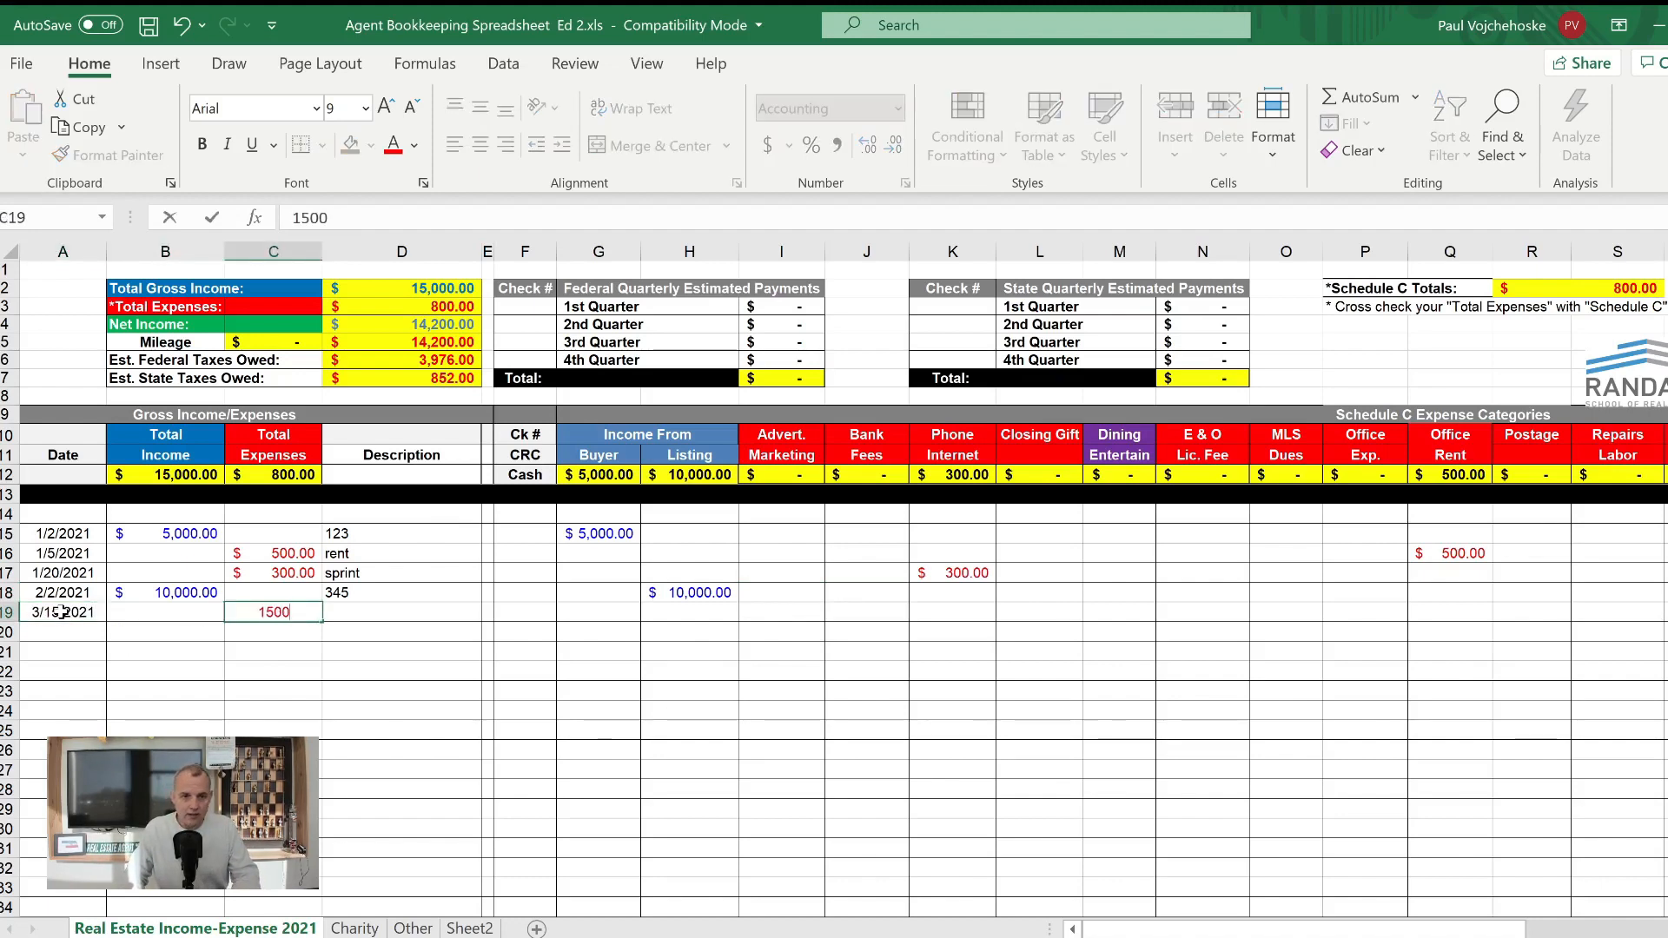
{"action": "key", "text": "Tab"}
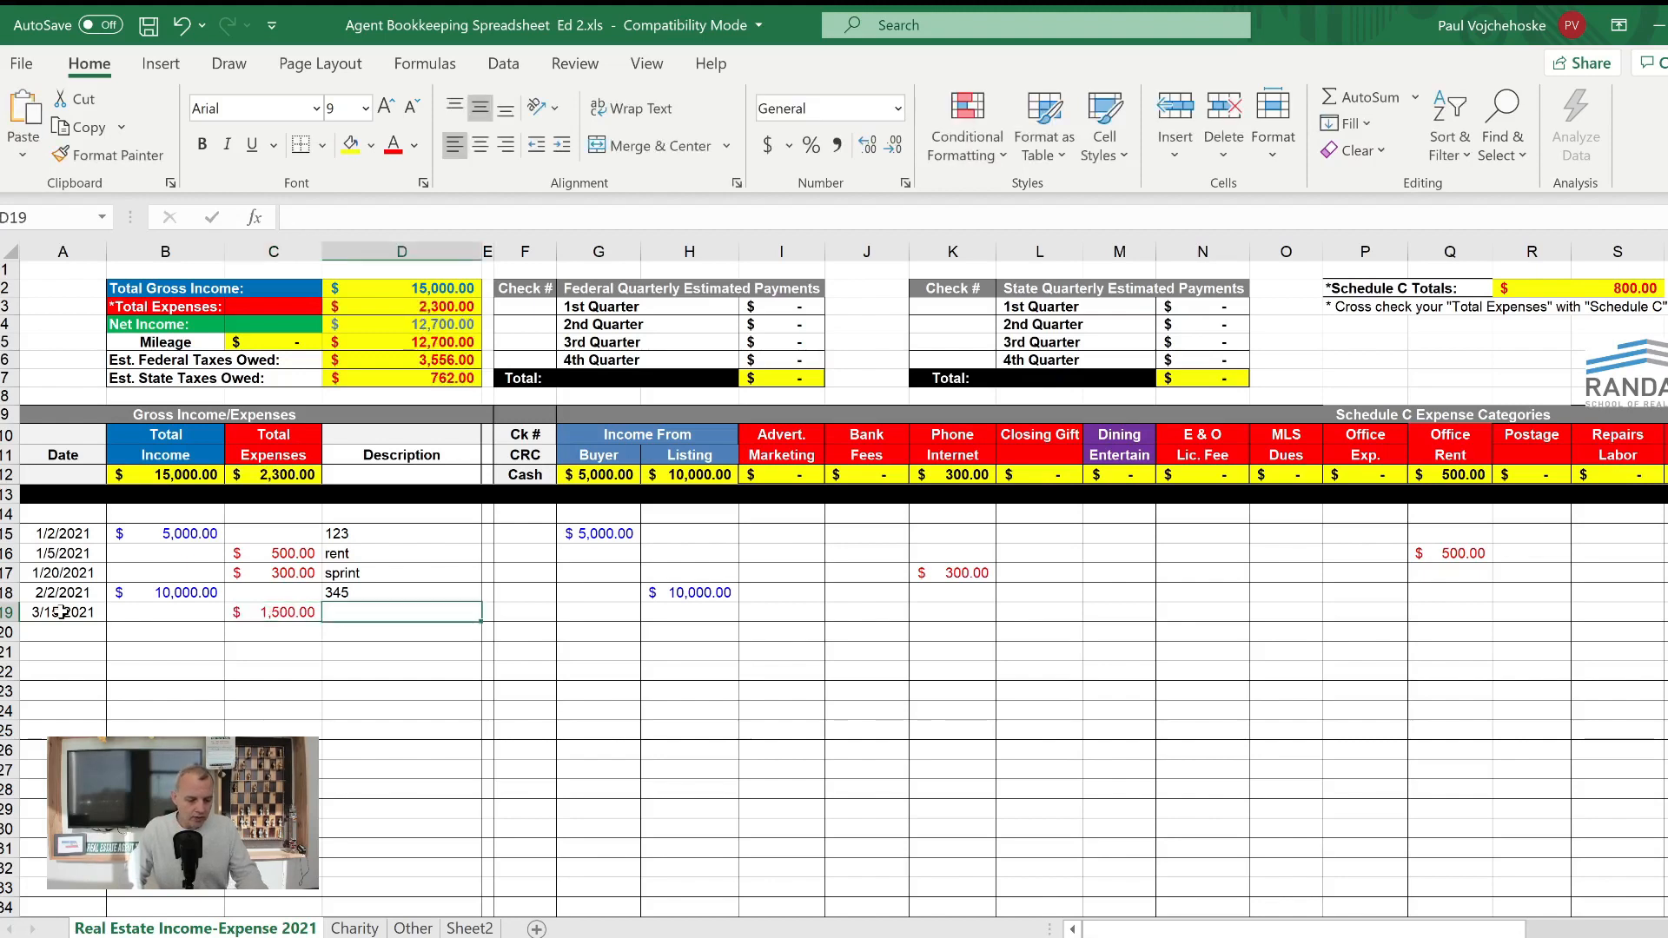
- Complete row 19 with the description newspaper and 1,500 in the Advert. Marketing category, and check that column's entries
{"action": "type", "text": "news"}
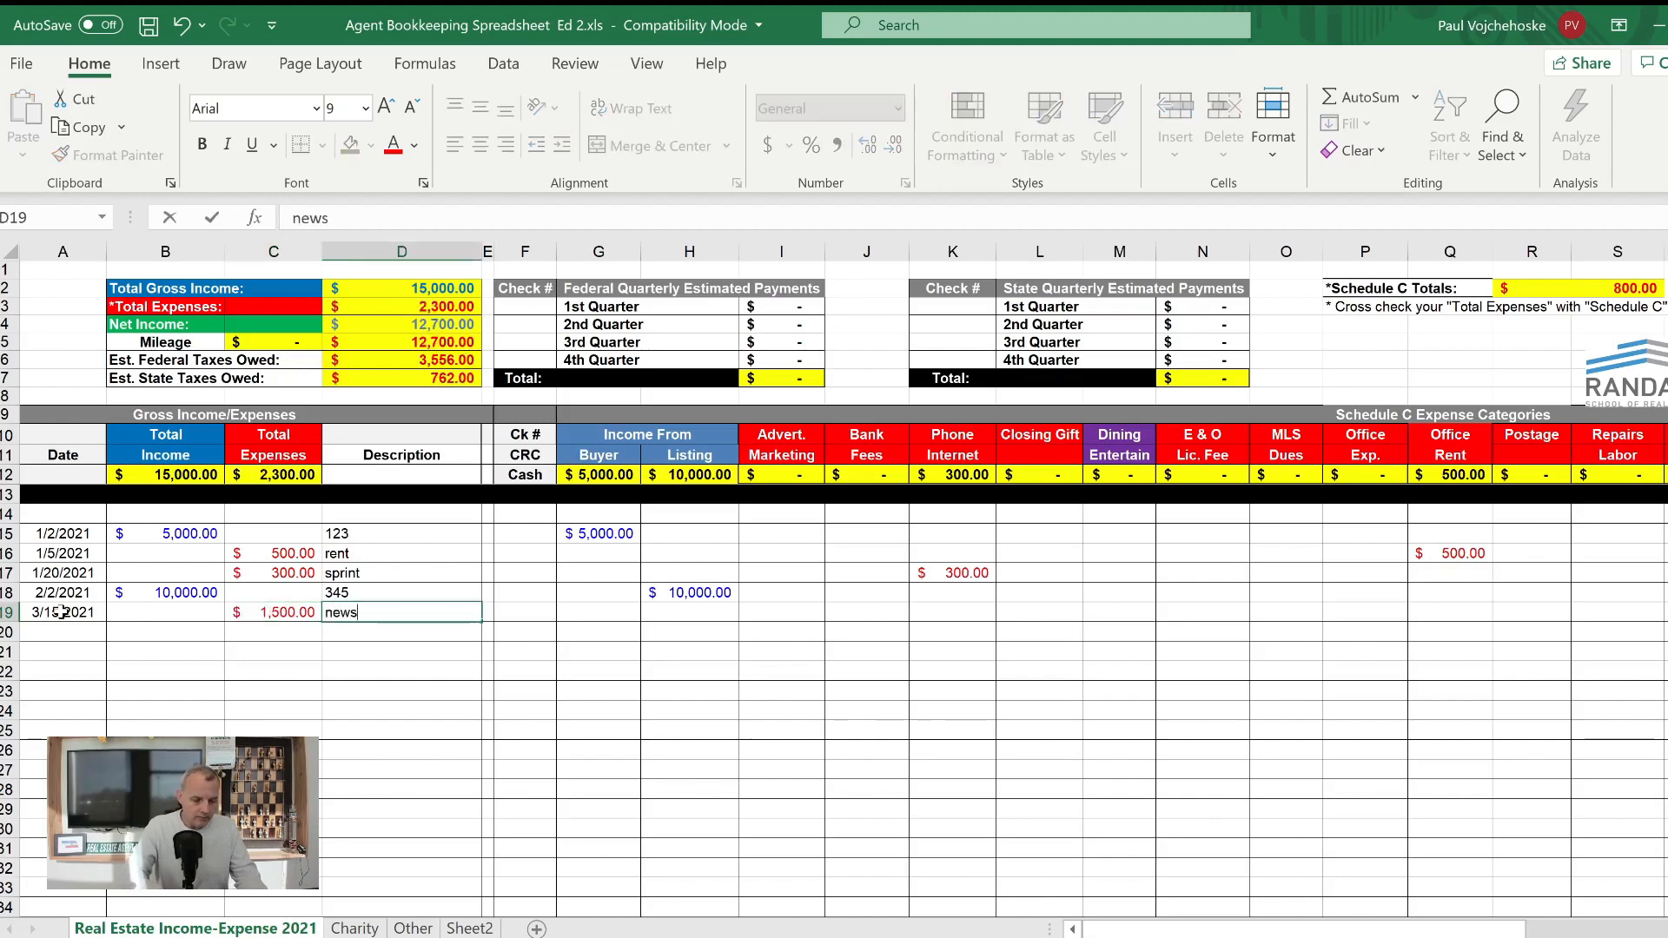
{"action": "type", "text": "paper"}
{"action": "key", "text": "Tab"}
{"action": "key", "text": "Tab"}
{"action": "key", "text": "Tab"}
{"action": "key", "text": "Tab"}
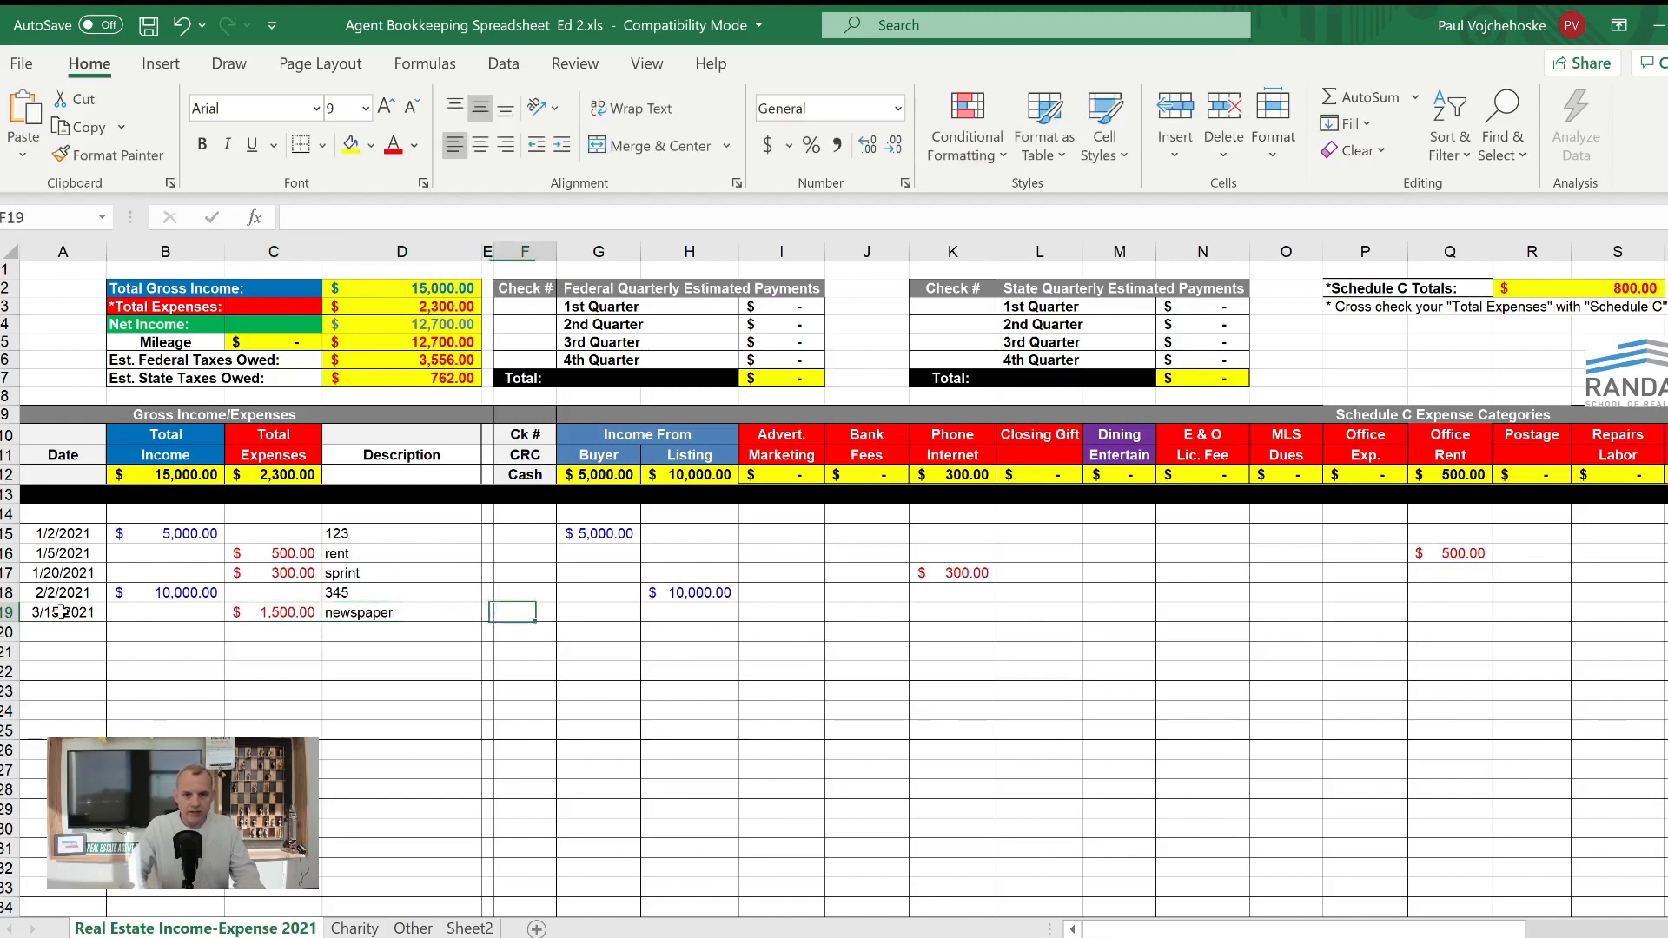
{"action": "key", "text": "Tab"}
{"action": "key", "text": "Tab"}
{"action": "key", "text": "shift+Tab"}
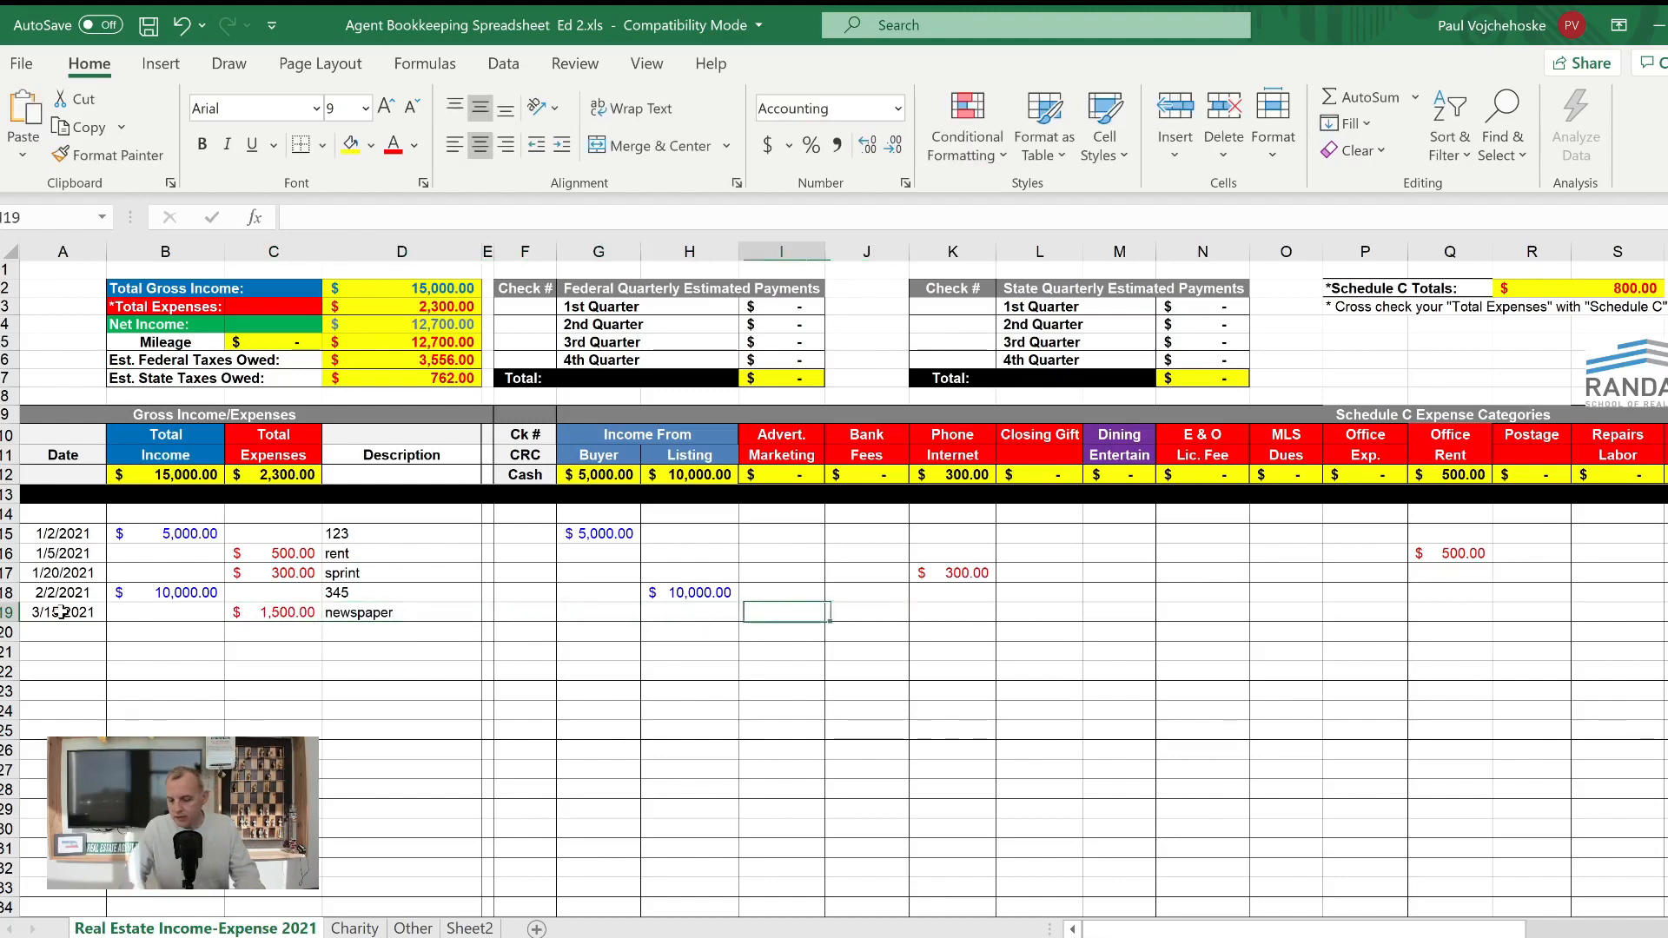
{"action": "type", "text": "1,500"}
{"action": "key", "text": "Return"}
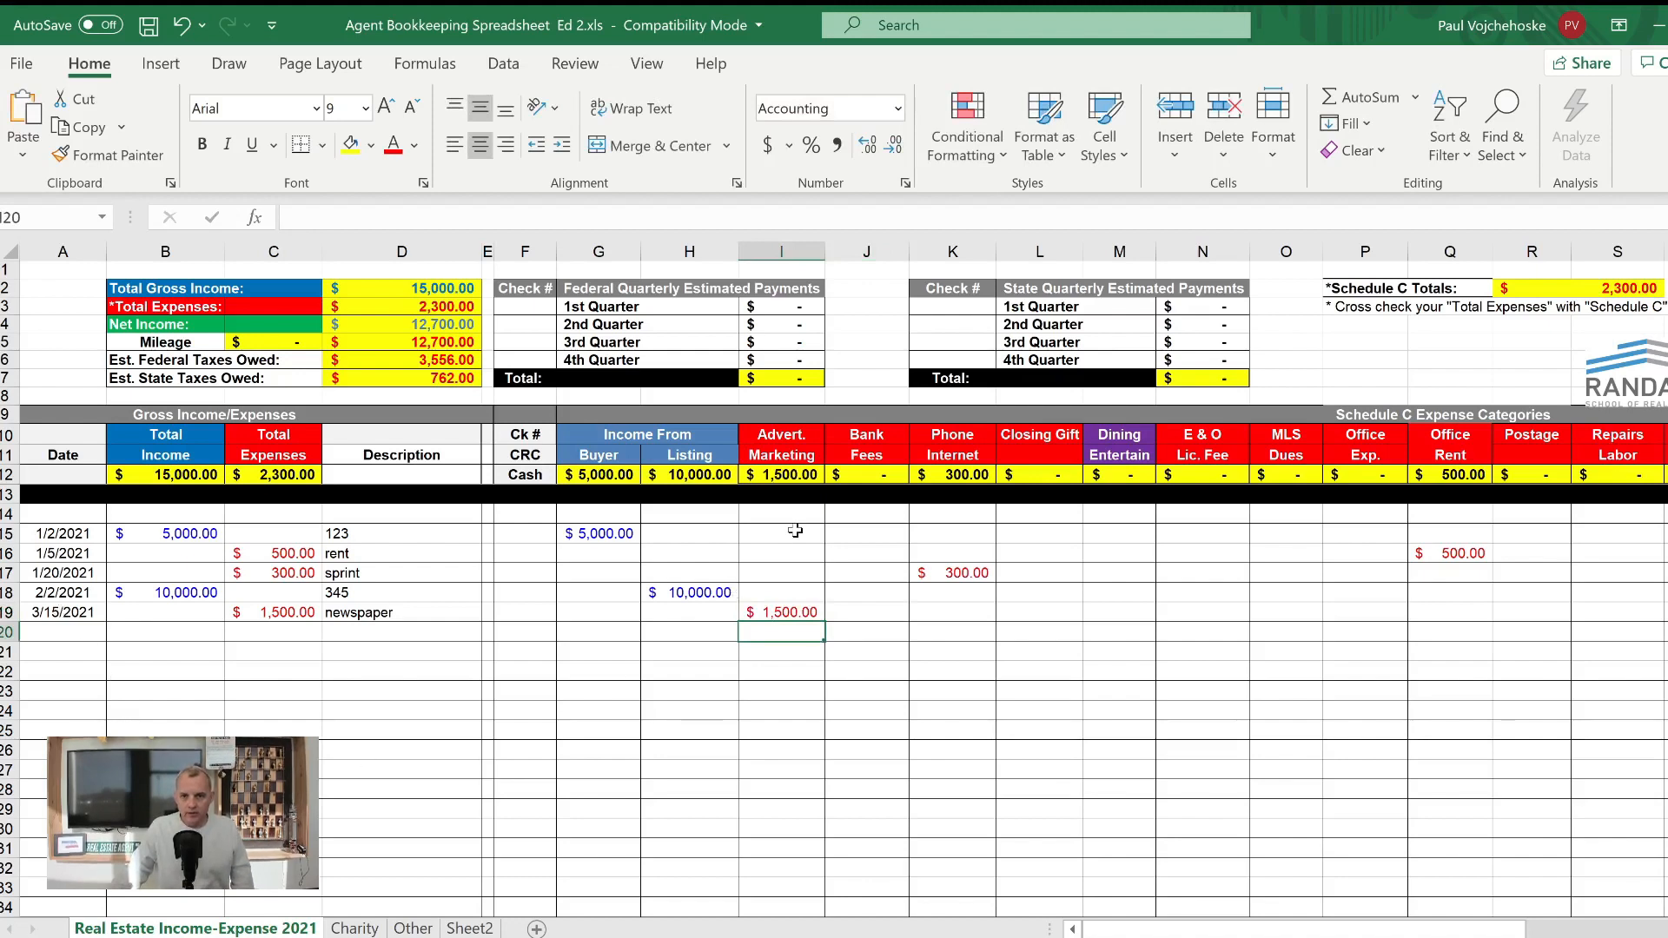
{"action": "left_click_drag", "start_coordinate": [795, 532], "coordinate": [822, 772]}
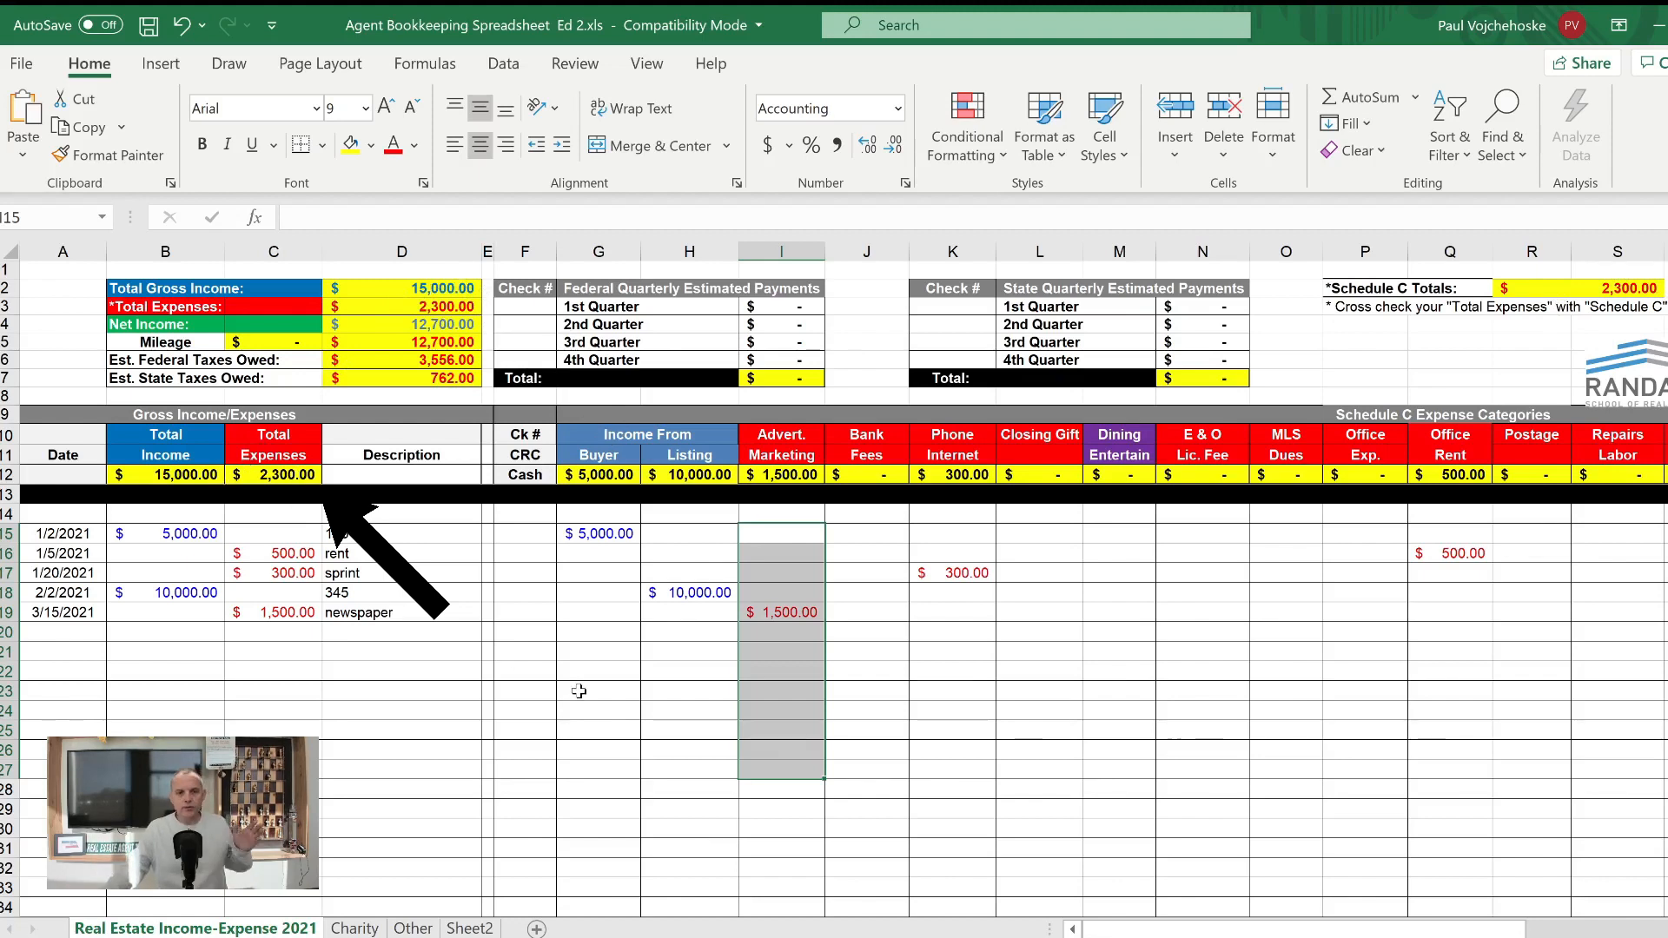
{"action": "left_click", "coordinate": [790, 688]}
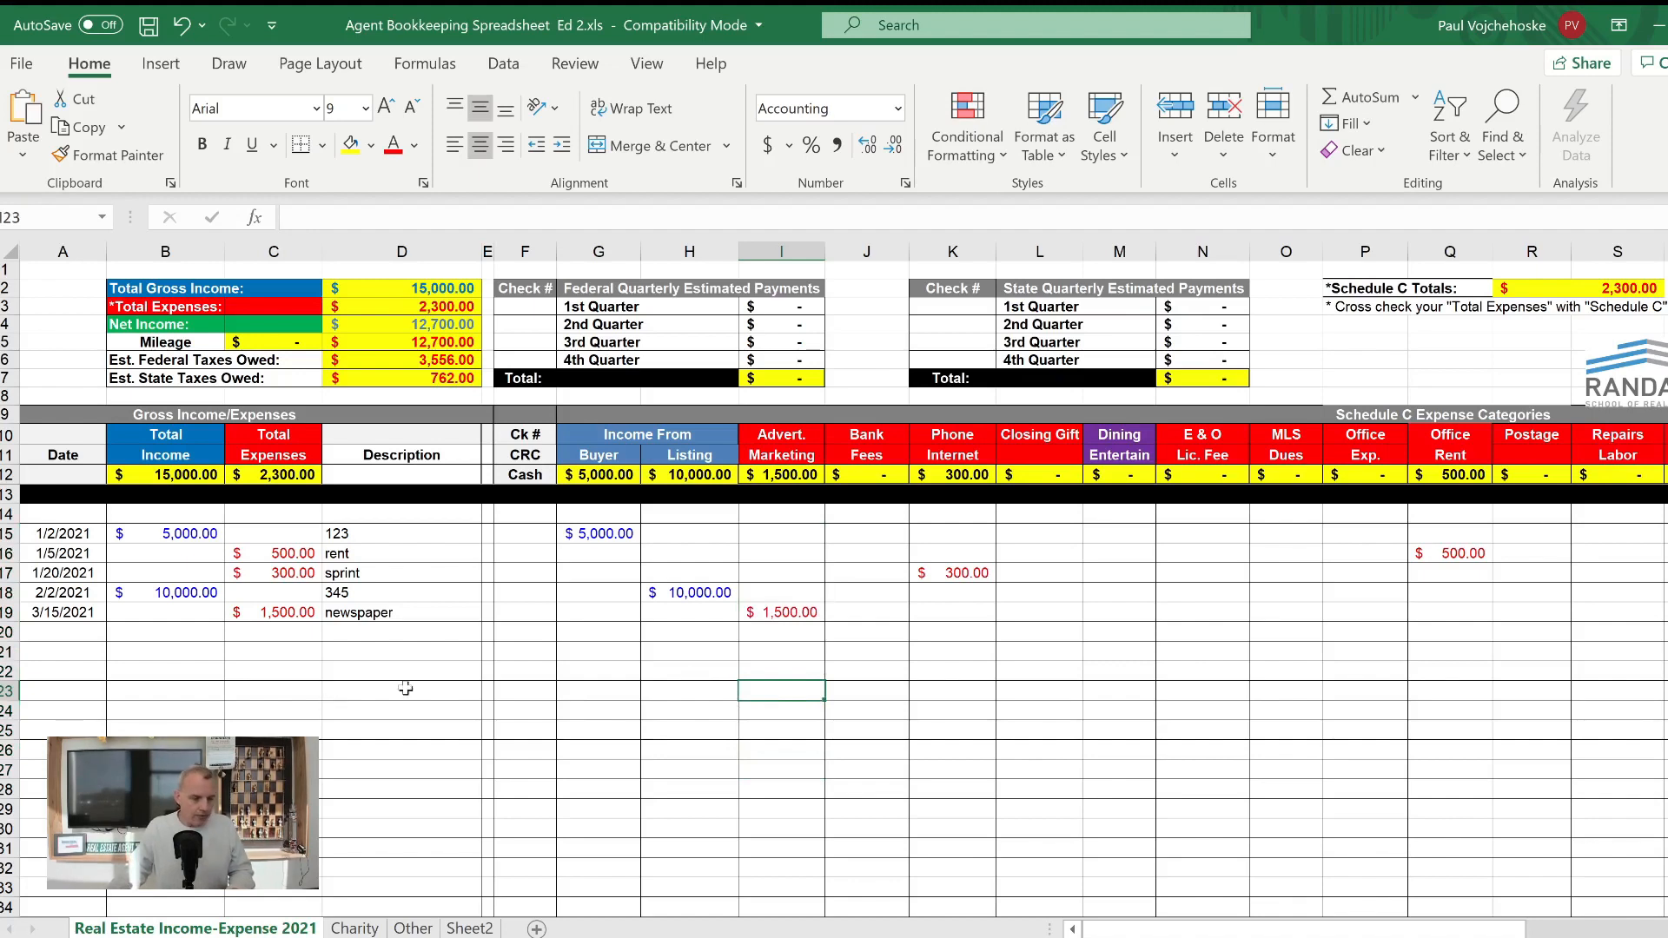
- Record the 1st Quarter federal estimated payment with check number 1000 and amount 3500, and review the four quarterly amounts
{"action": "left_click", "coordinate": [521, 311]}
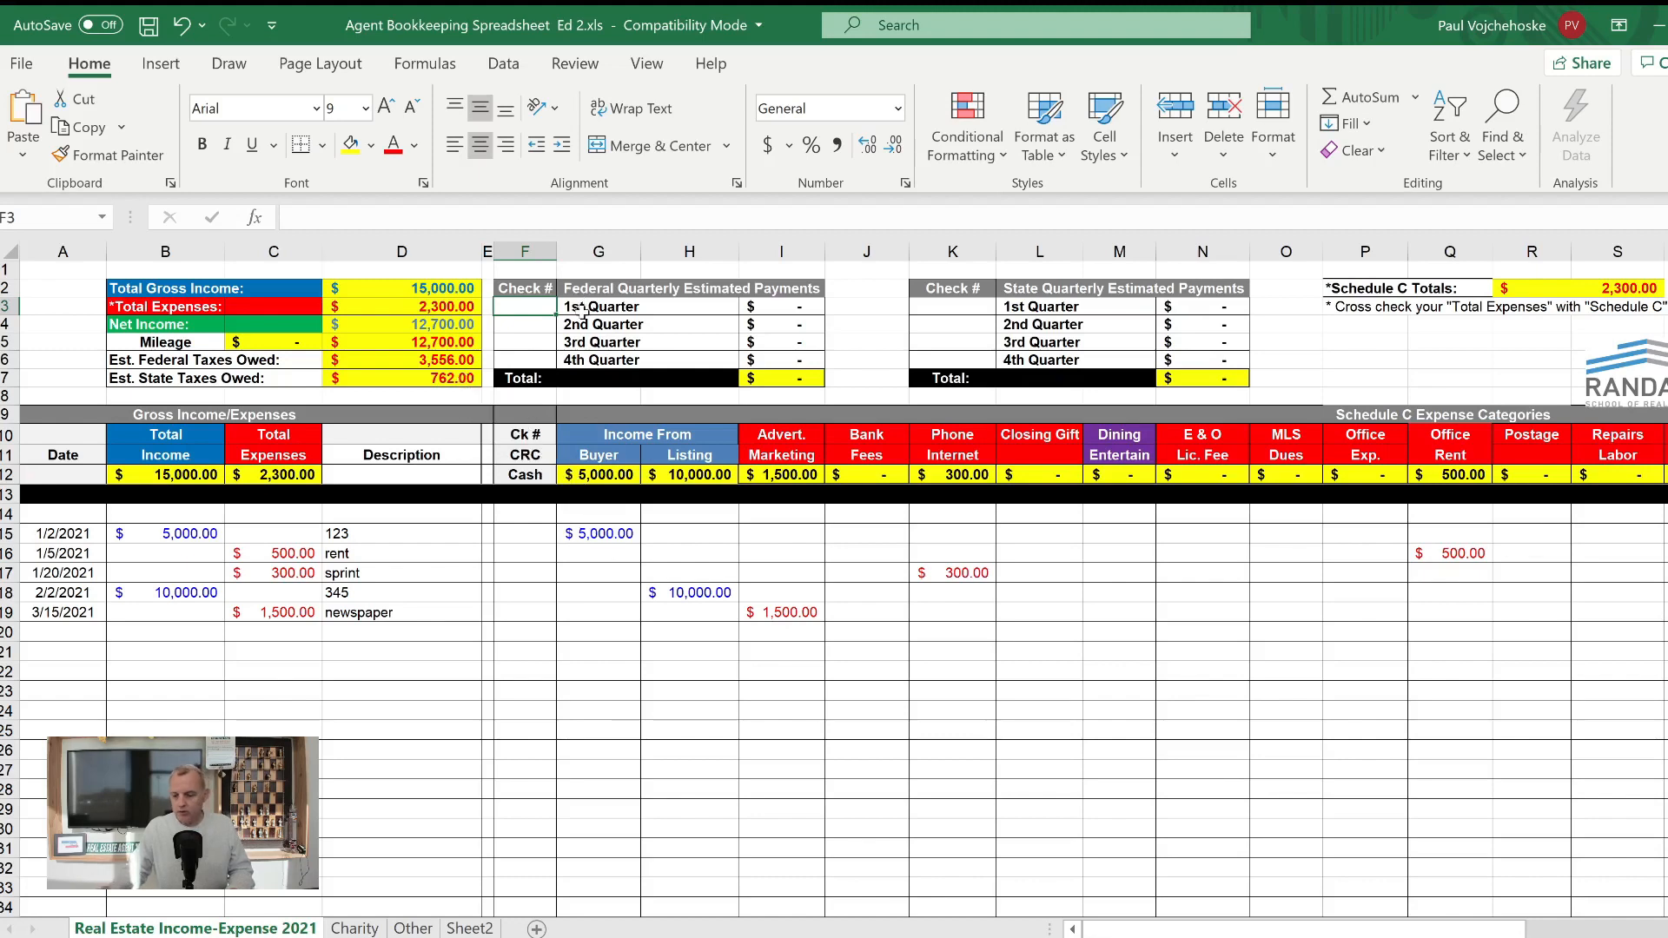
{"action": "type", "text": "1"}
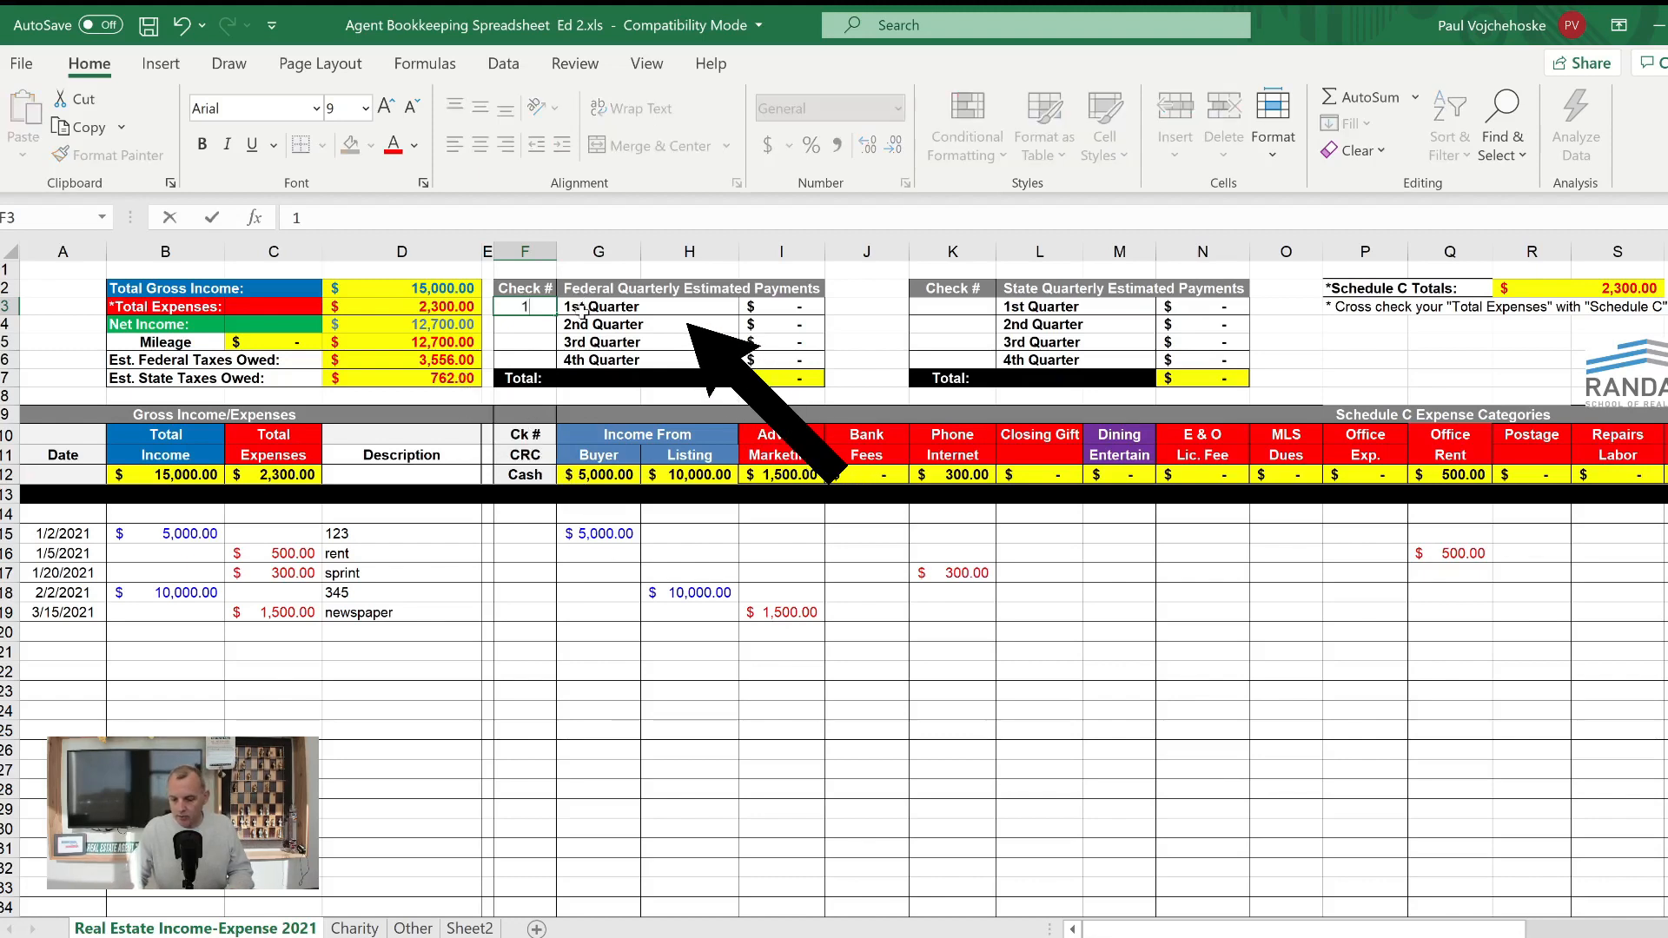
{"action": "type", "text": "000"}
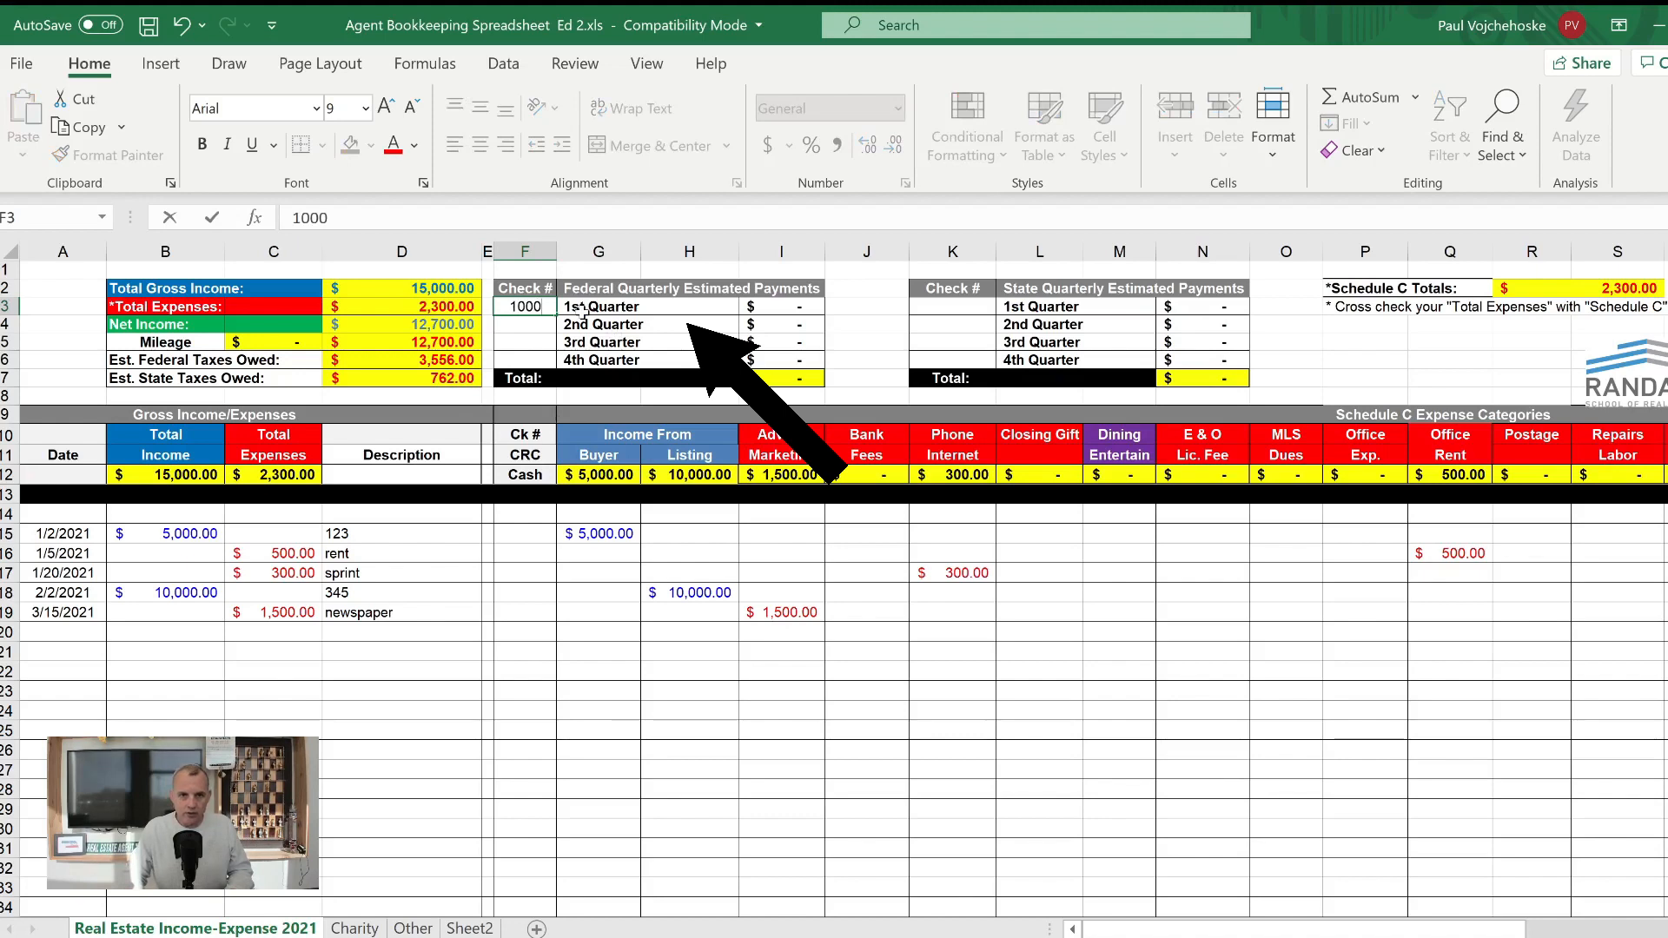
{"action": "key", "text": "Tab"}
{"action": "key", "text": "Tab"}
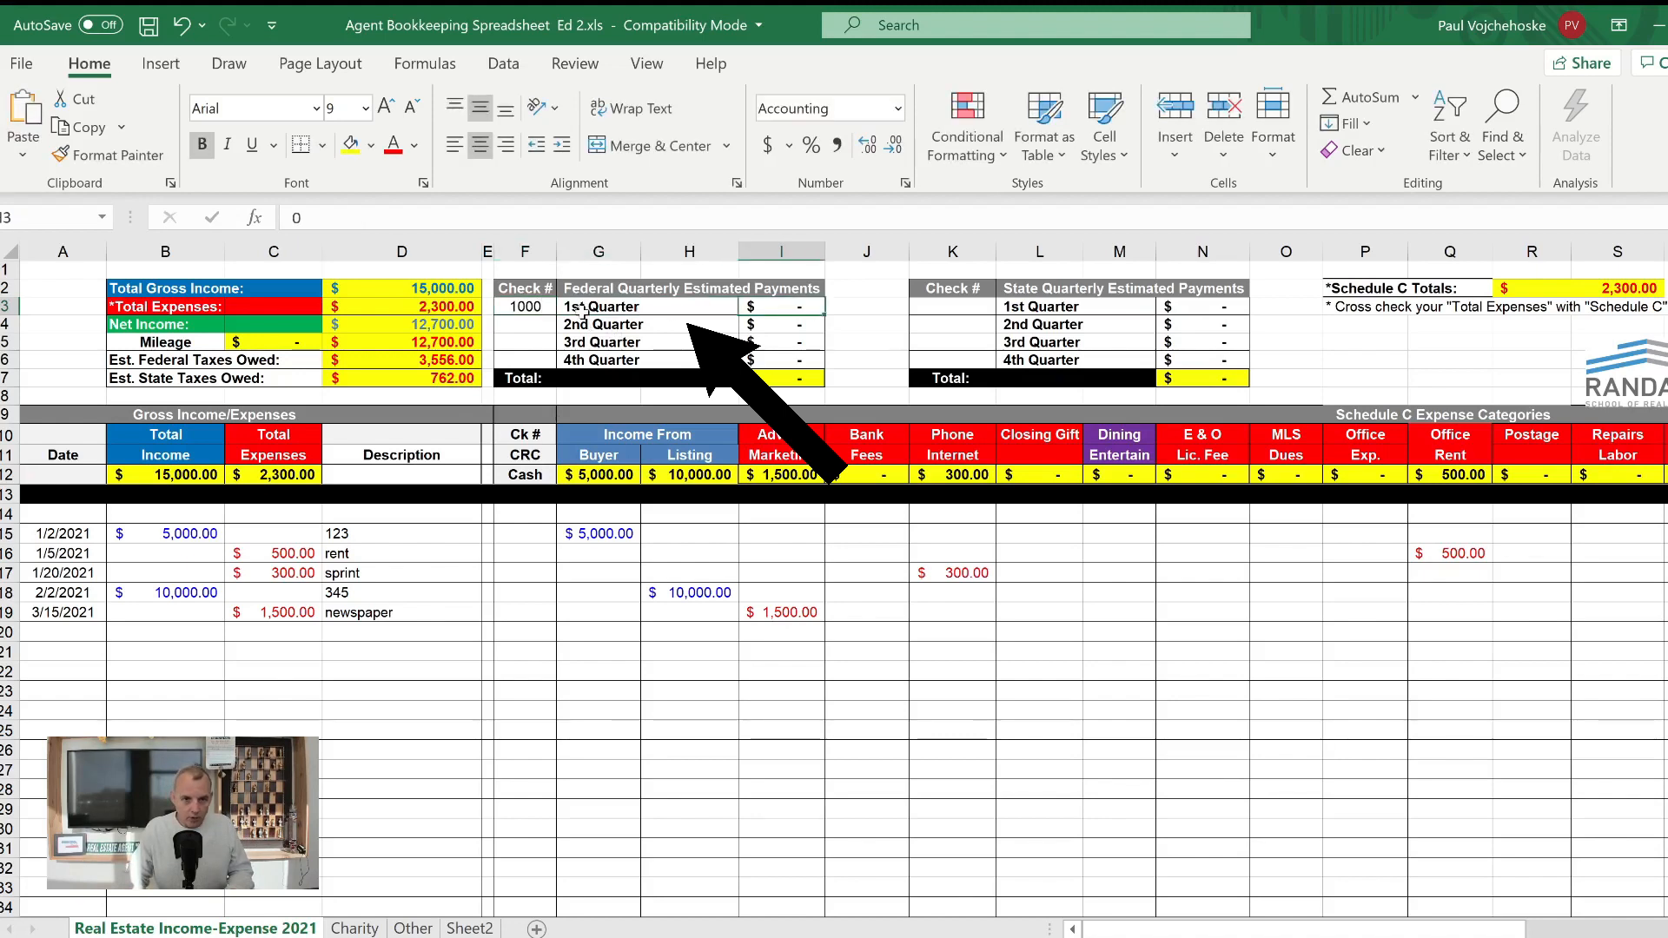
{"action": "type", "text": "3500"}
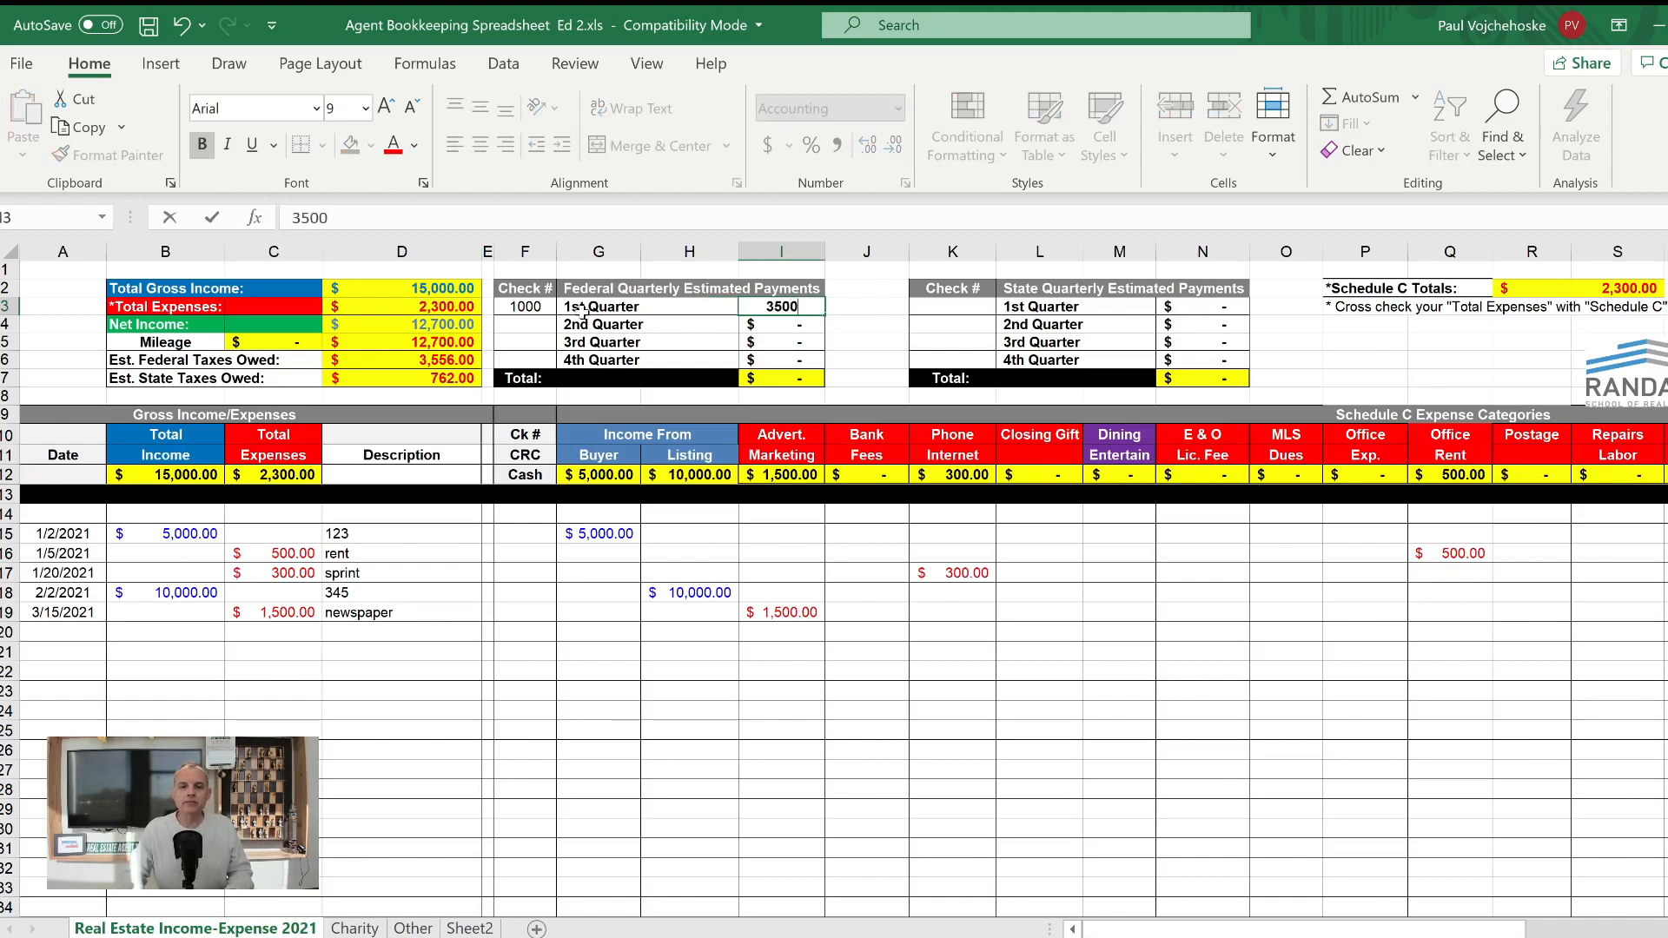
{"action": "key", "text": "Return"}
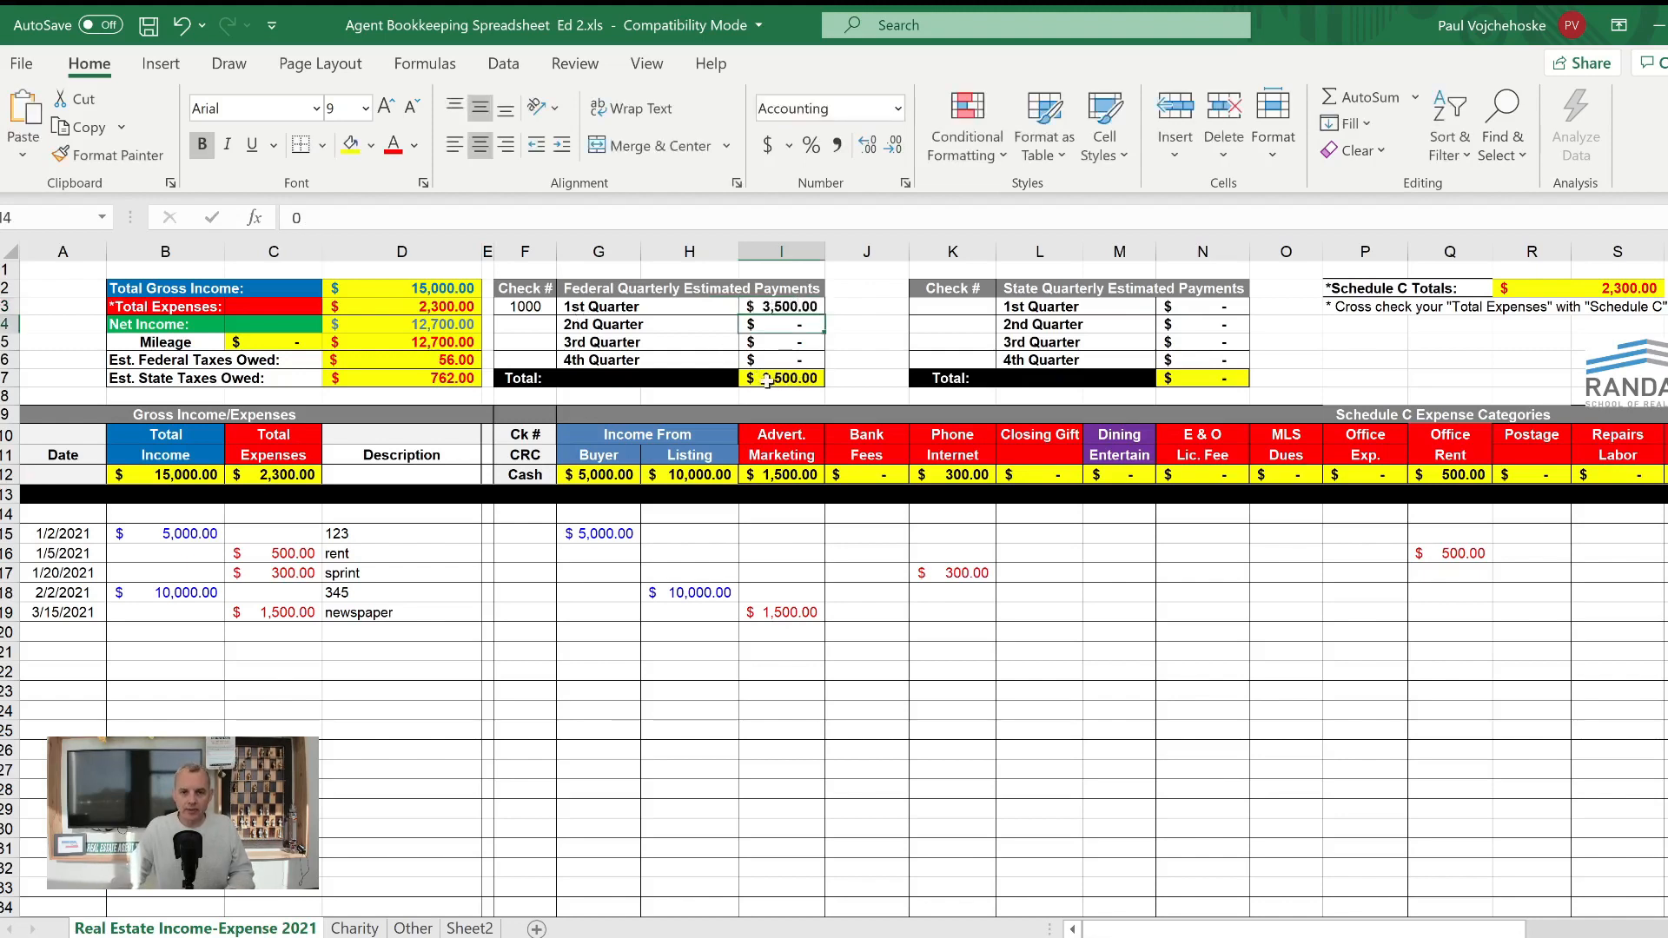
{"action": "left_click_drag", "start_coordinate": [782, 307], "coordinate": [782, 359]}
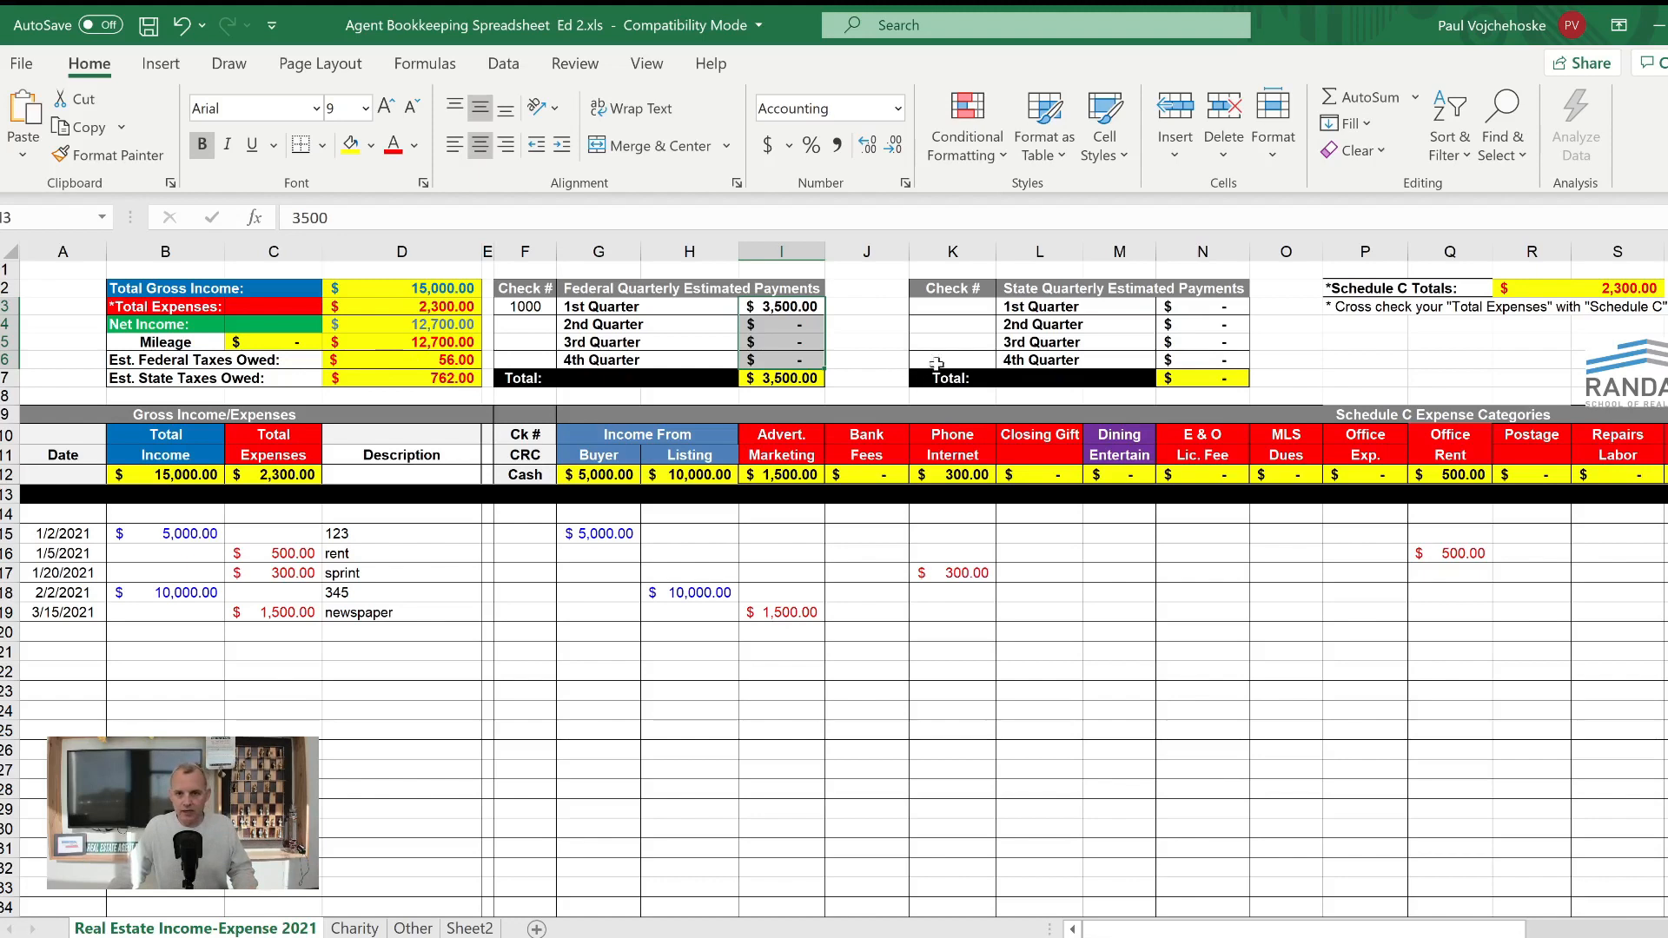
- Record the 1st Quarter state estimated payment with check number 1001 and amount 750, and review the quarterly amounts against the estimated state taxes owed
{"action": "left_click", "coordinate": [944, 304]}
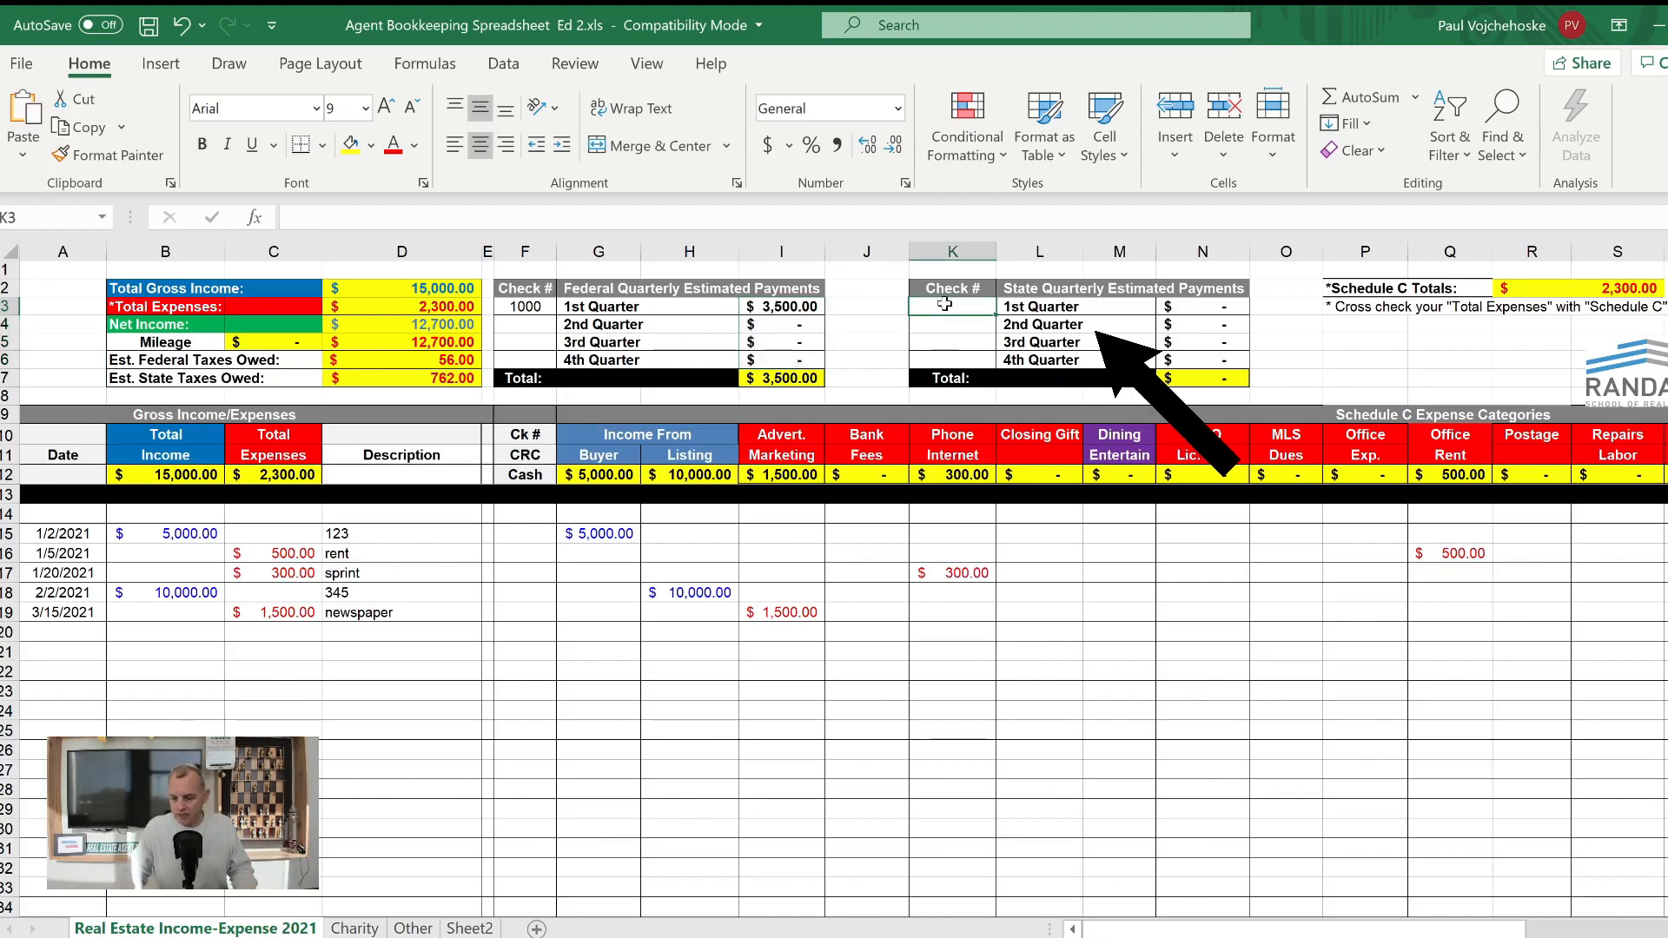
{"action": "type", "text": "1001"}
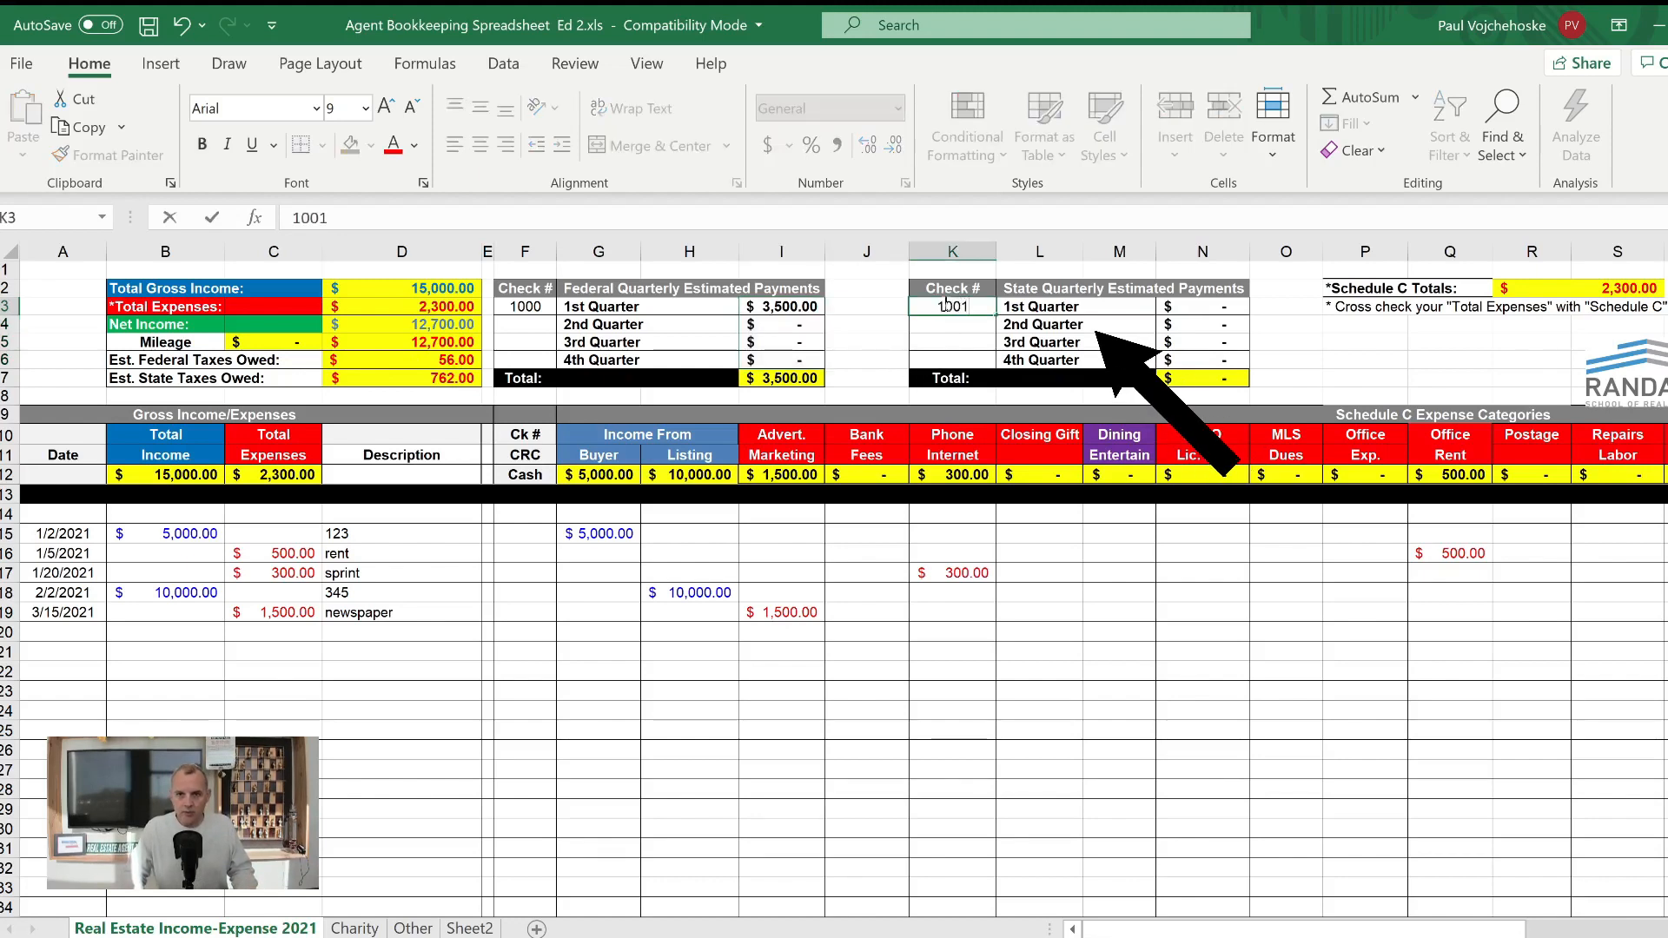
{"action": "key", "text": "Tab"}
{"action": "key", "text": "Tab"}
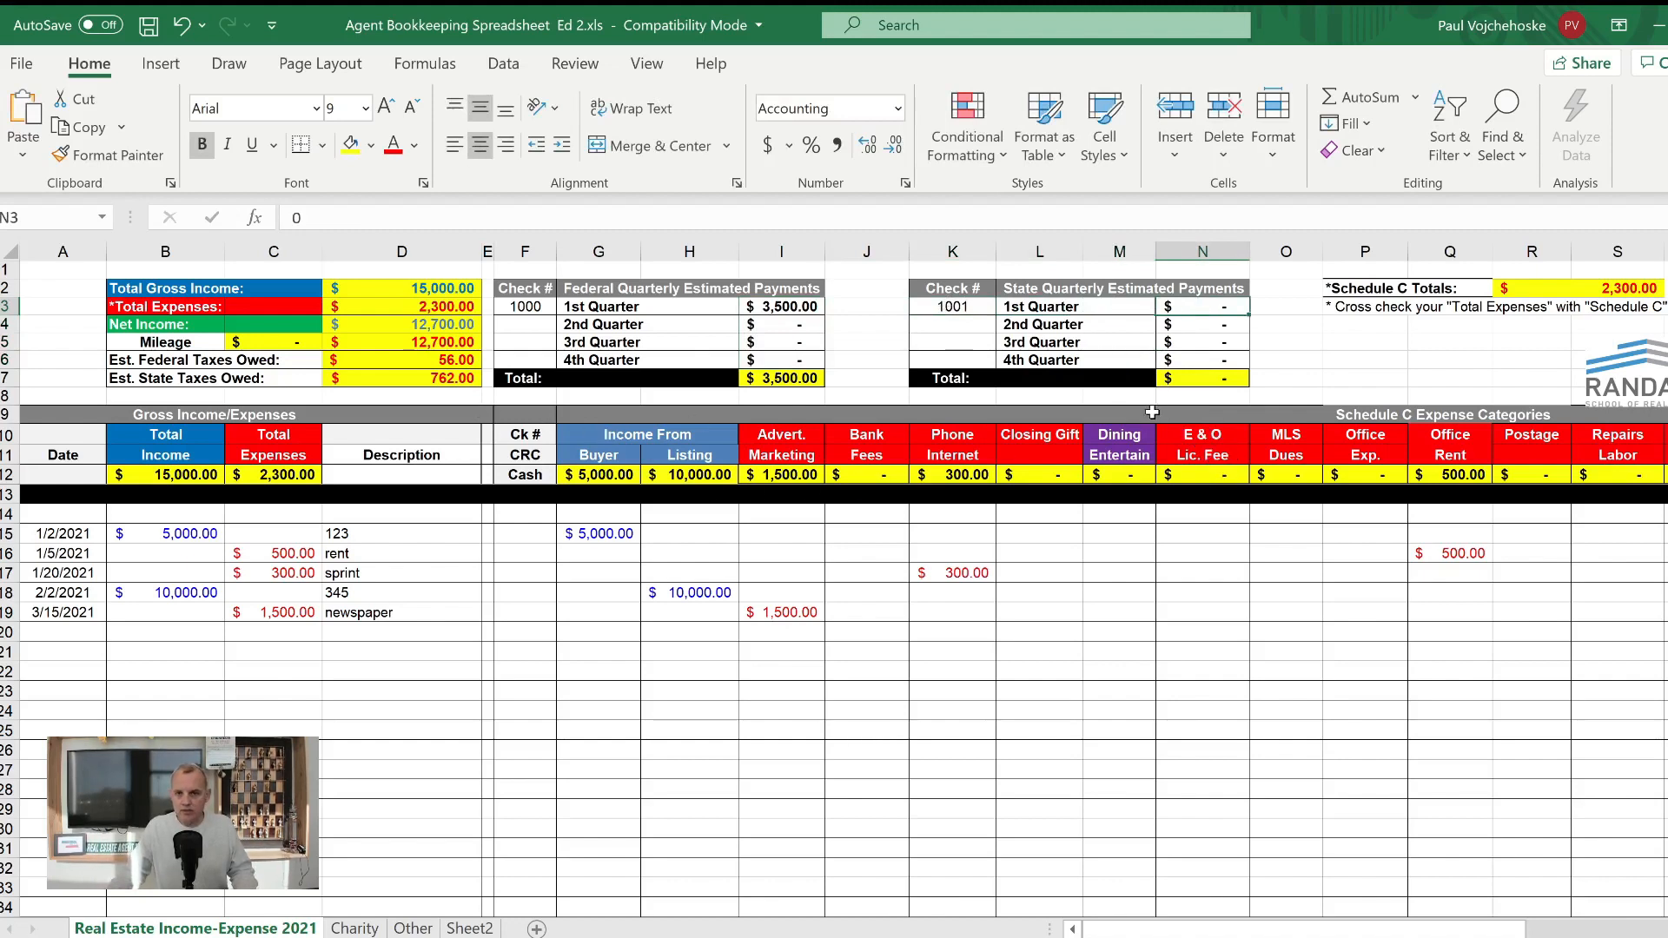
{"action": "type", "text": "750"}
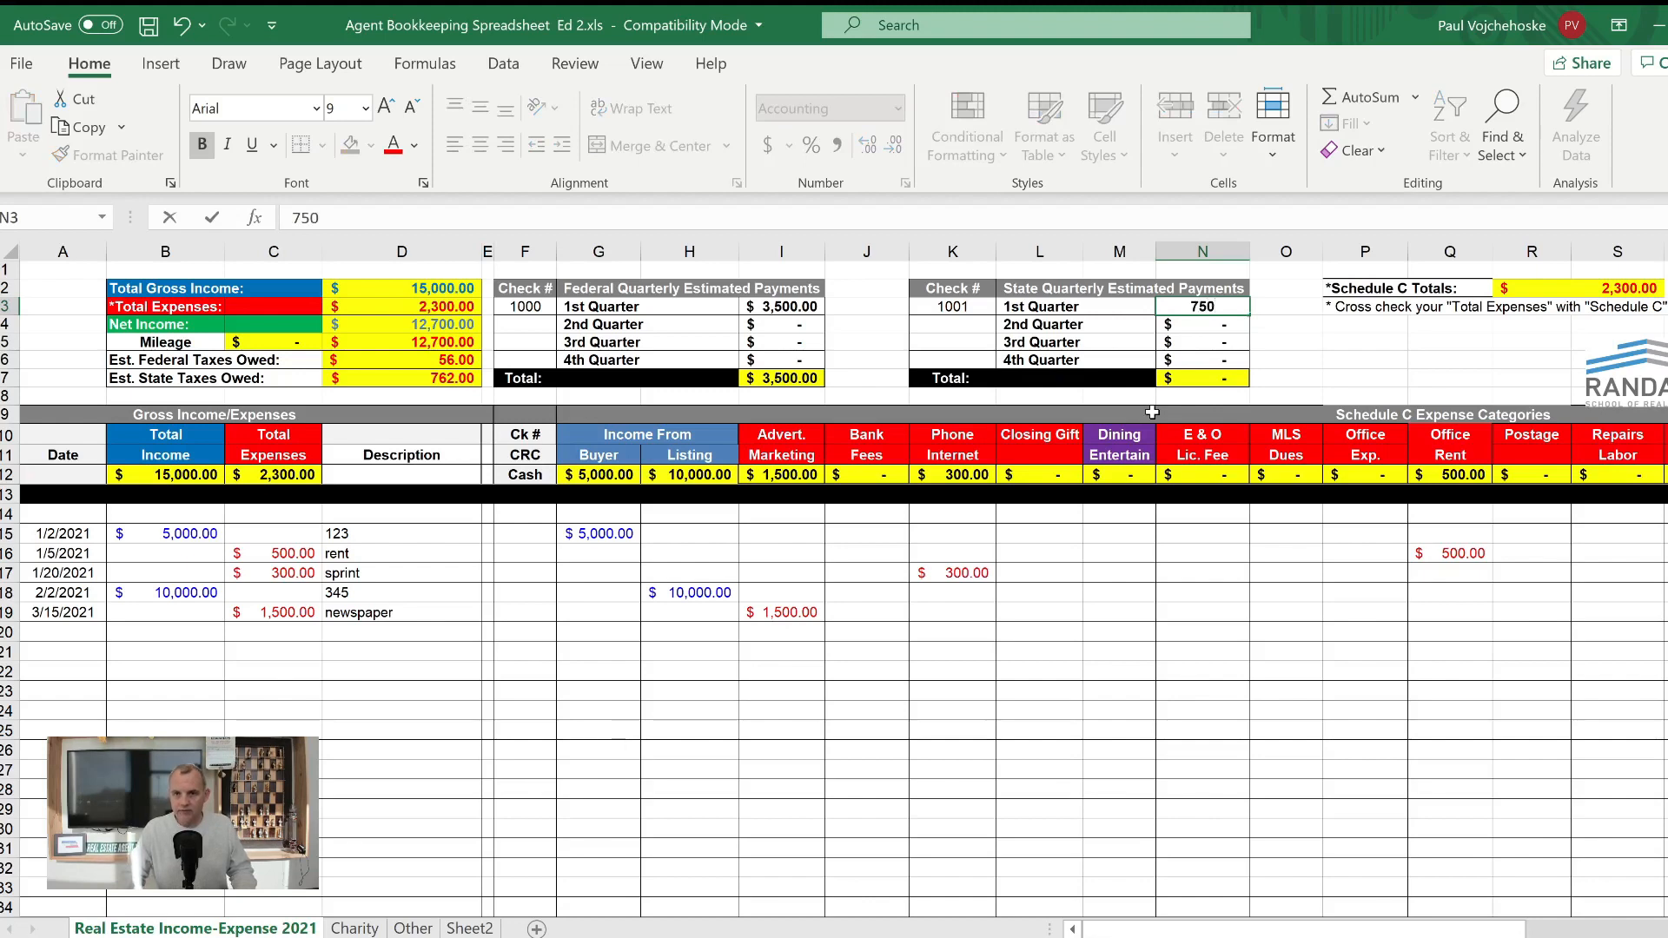
{"action": "key", "text": "Return"}
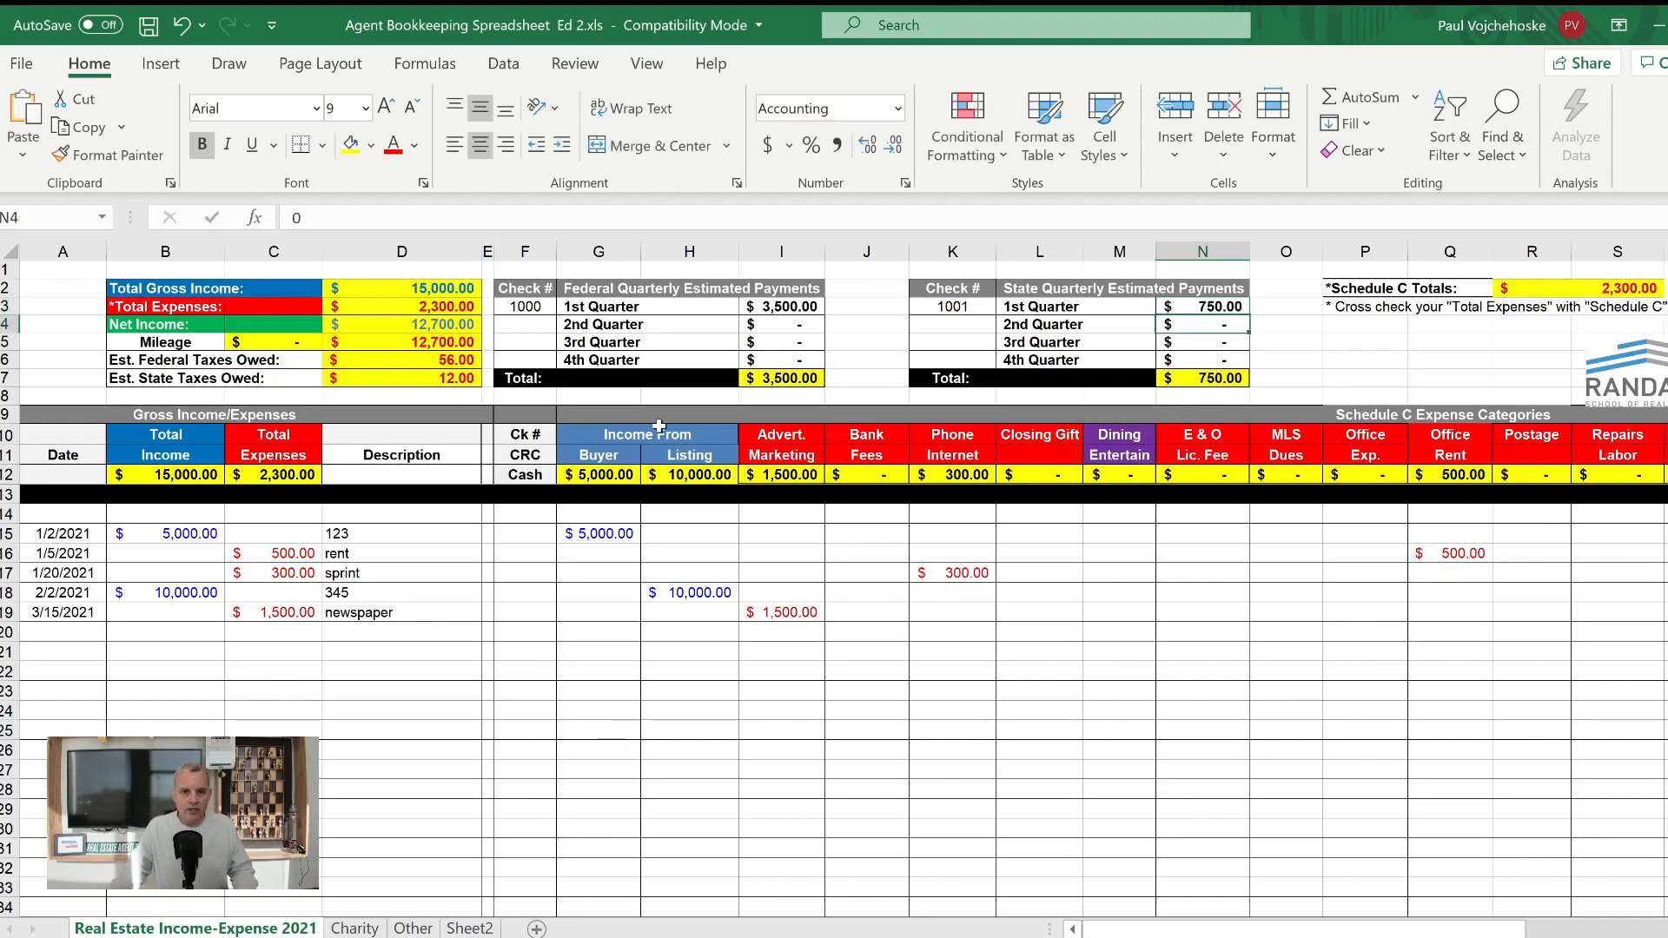
{"action": "left_click_drag", "start_coordinate": [1201, 308], "coordinate": [1204, 358]}
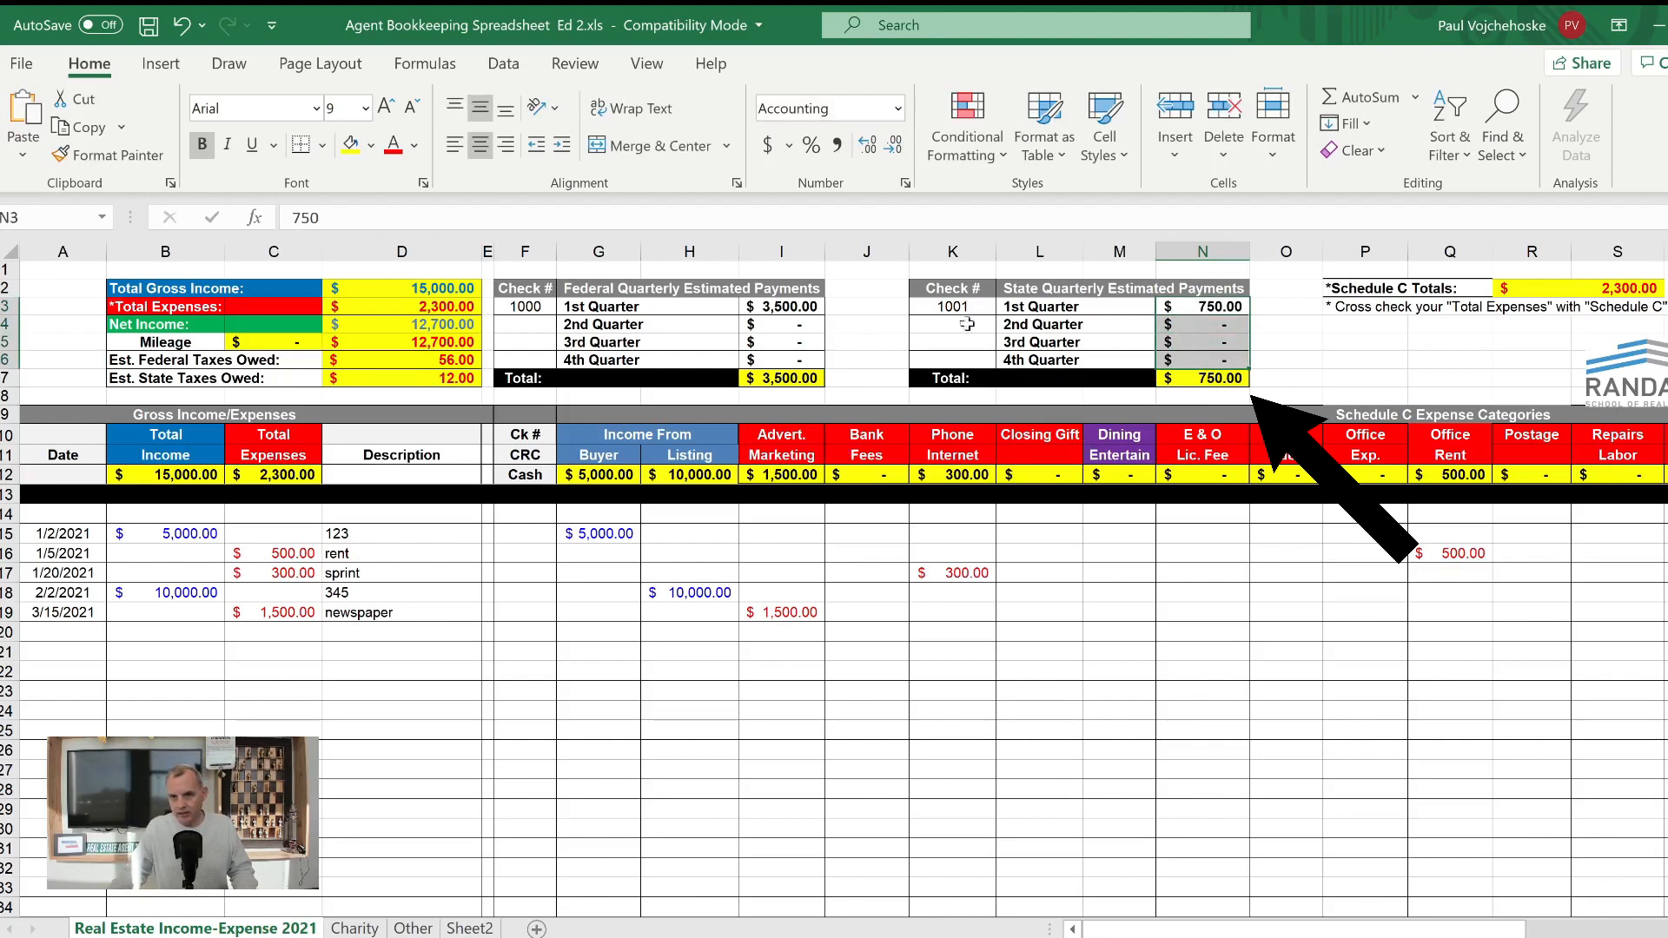
{"action": "left_click", "coordinate": [239, 383]}
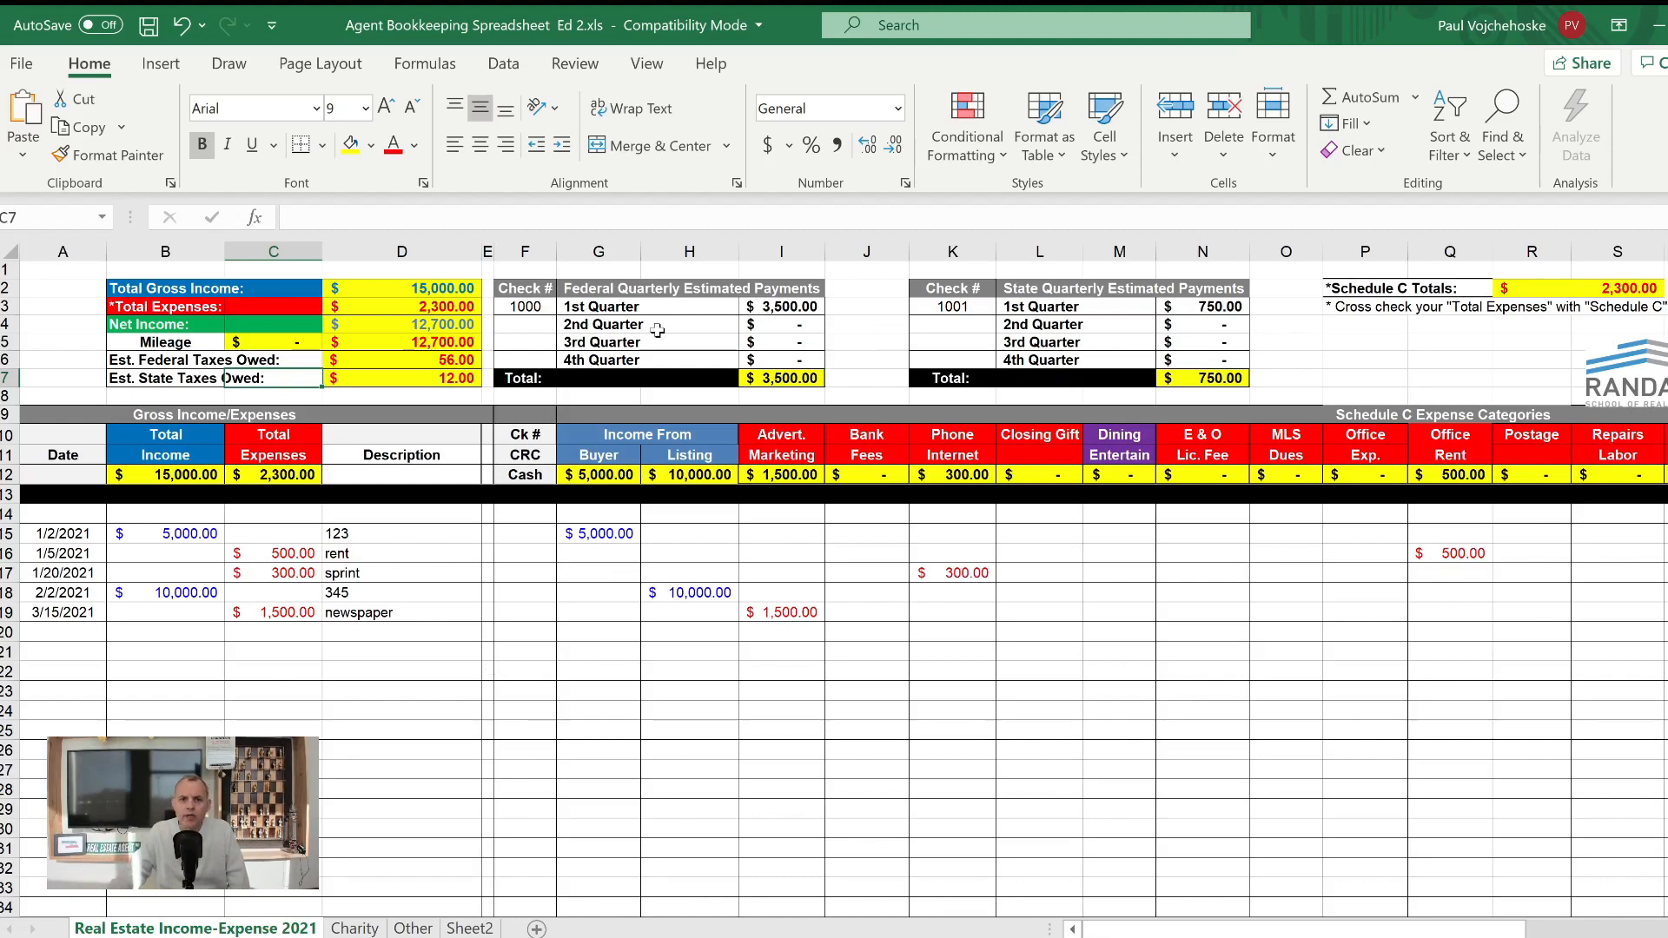
- Start an income entry in row 20 with the date 4/15/2021 and a total income of 5,000
{"action": "left_click_drag", "start_coordinate": [58, 634], "coordinate": [1468, 752]}
{"action": "left_click_drag", "start_coordinate": [962, 757], "coordinate": [70, 634]}
{"action": "left_click", "coordinate": [94, 665]}
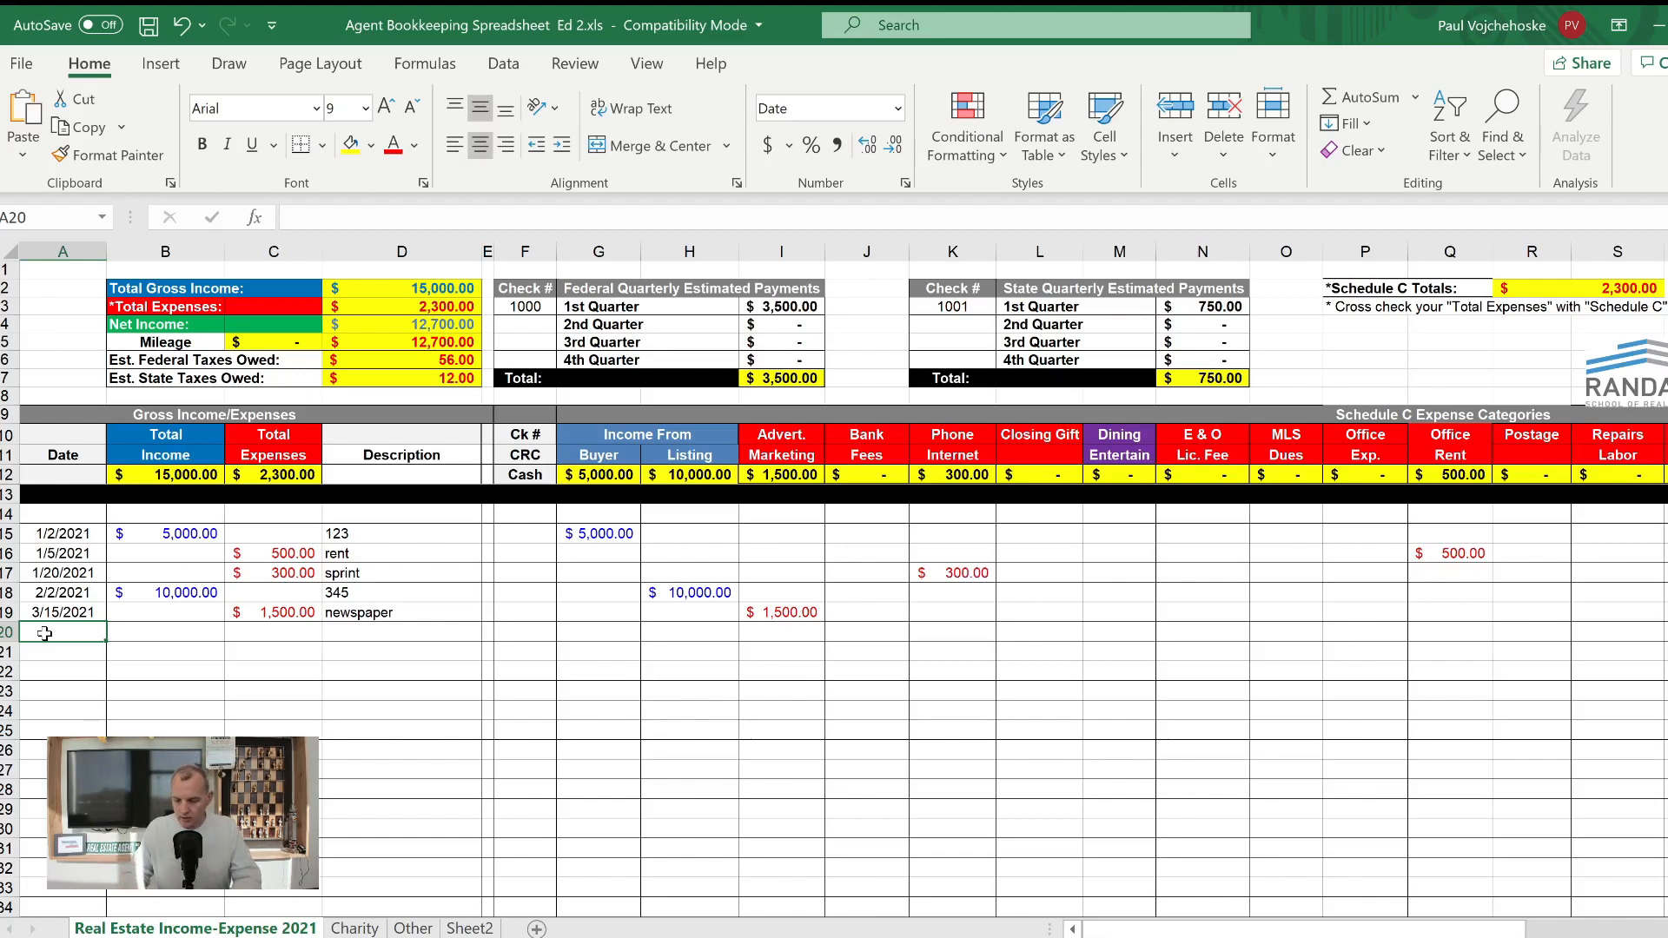
{"action": "type", "text": "4/15/20"}
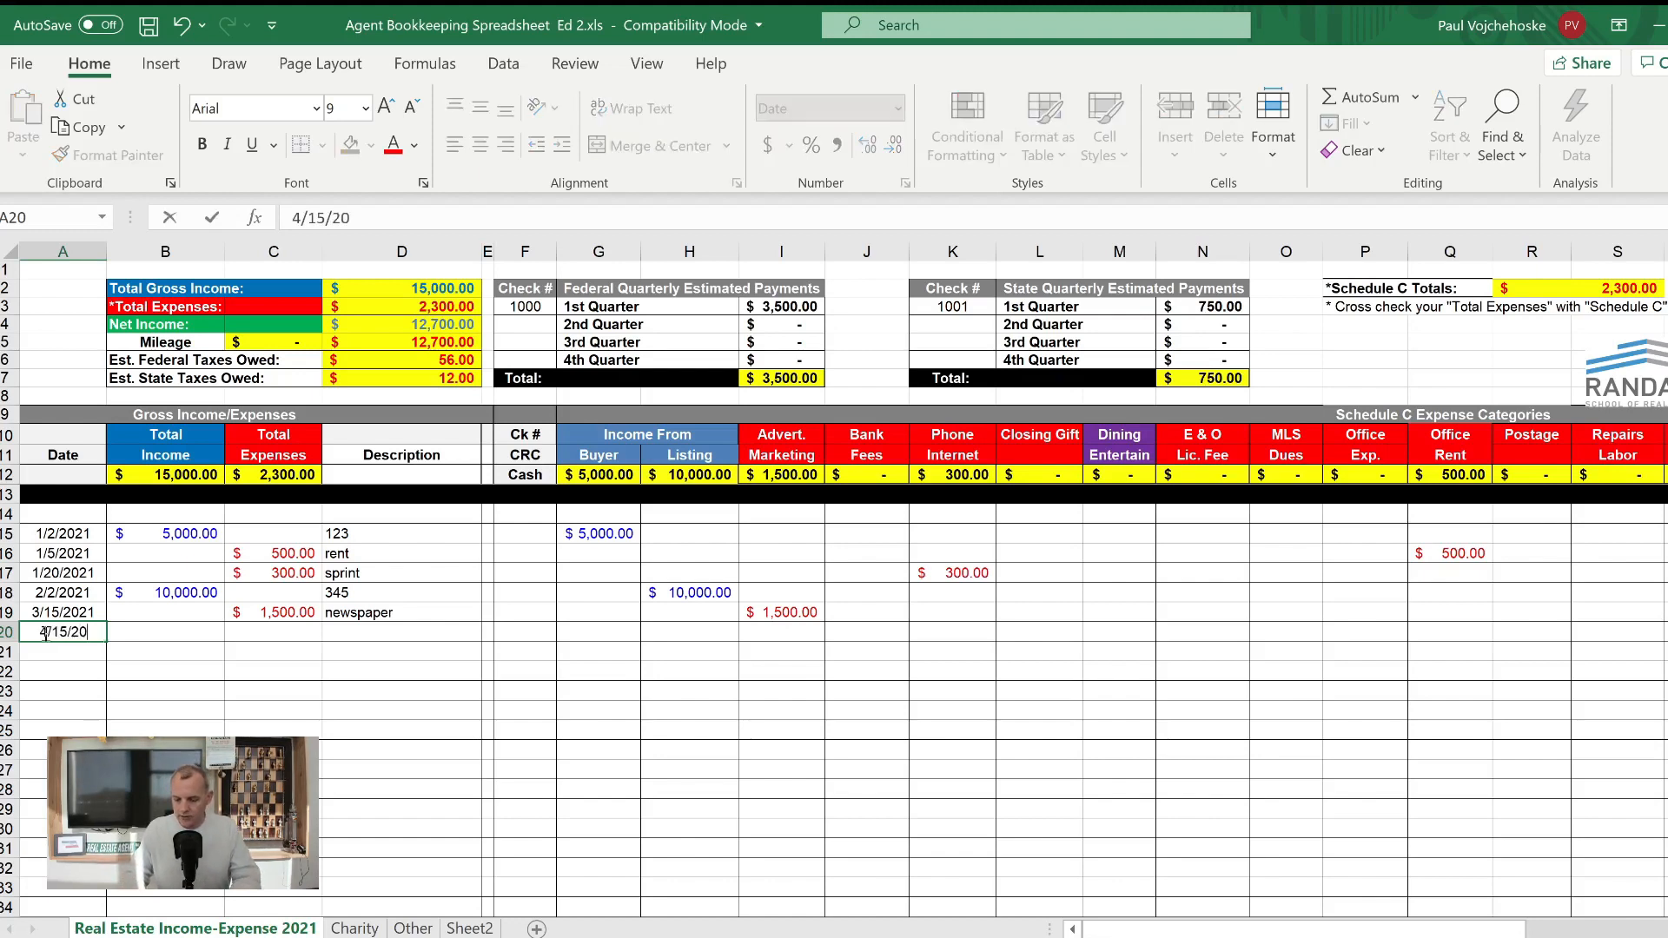
{"action": "type", "text": "21"}
{"action": "key", "text": "Tab"}
{"action": "type", "text": "5"}
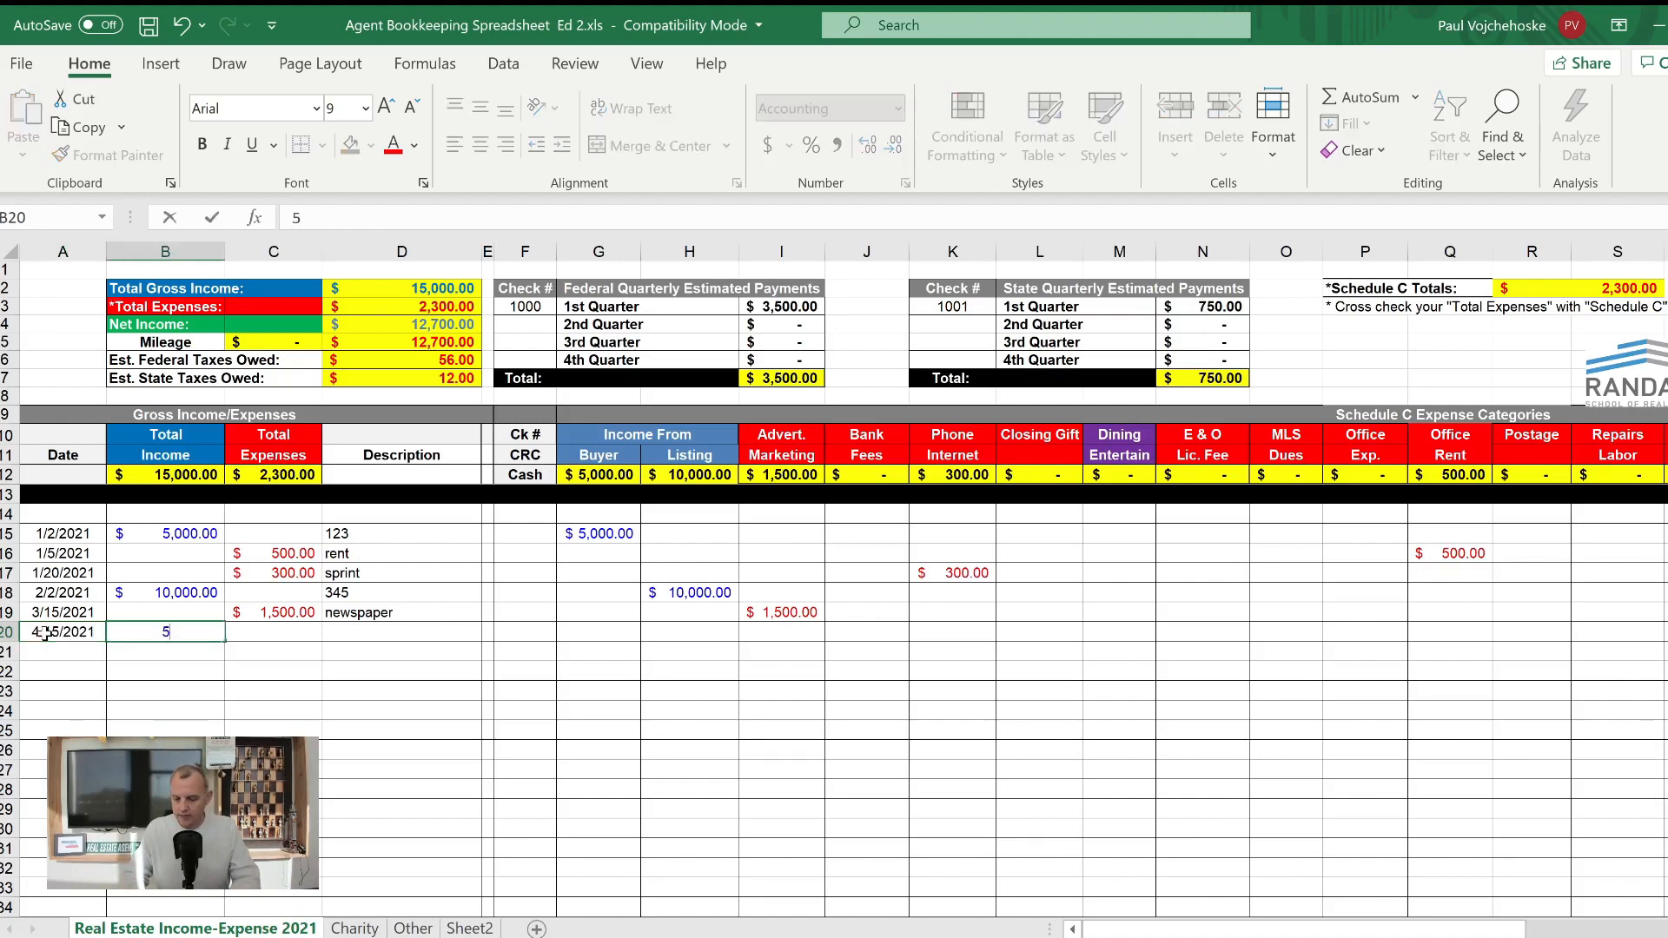
{"action": "type", "text": ",000"}
{"action": "key", "text": "Tab"}
{"action": "key", "text": "Tab"}
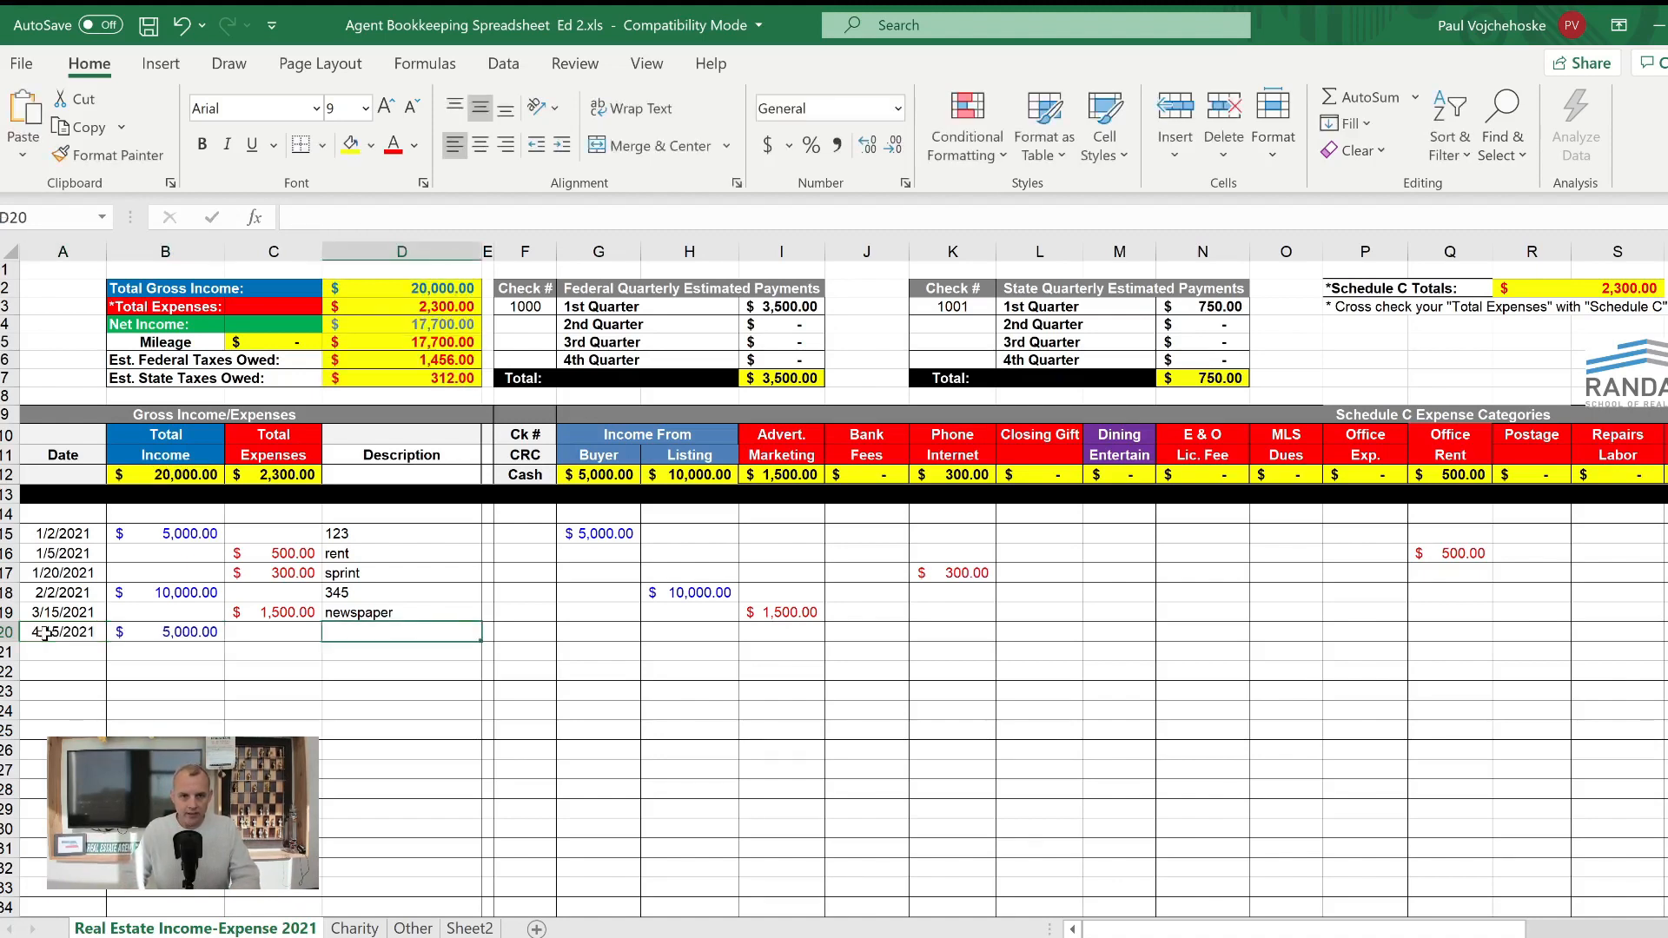
- Complete row 20 with the description 678 and 5000 as income from a buyer
{"action": "type", "text": "678"}
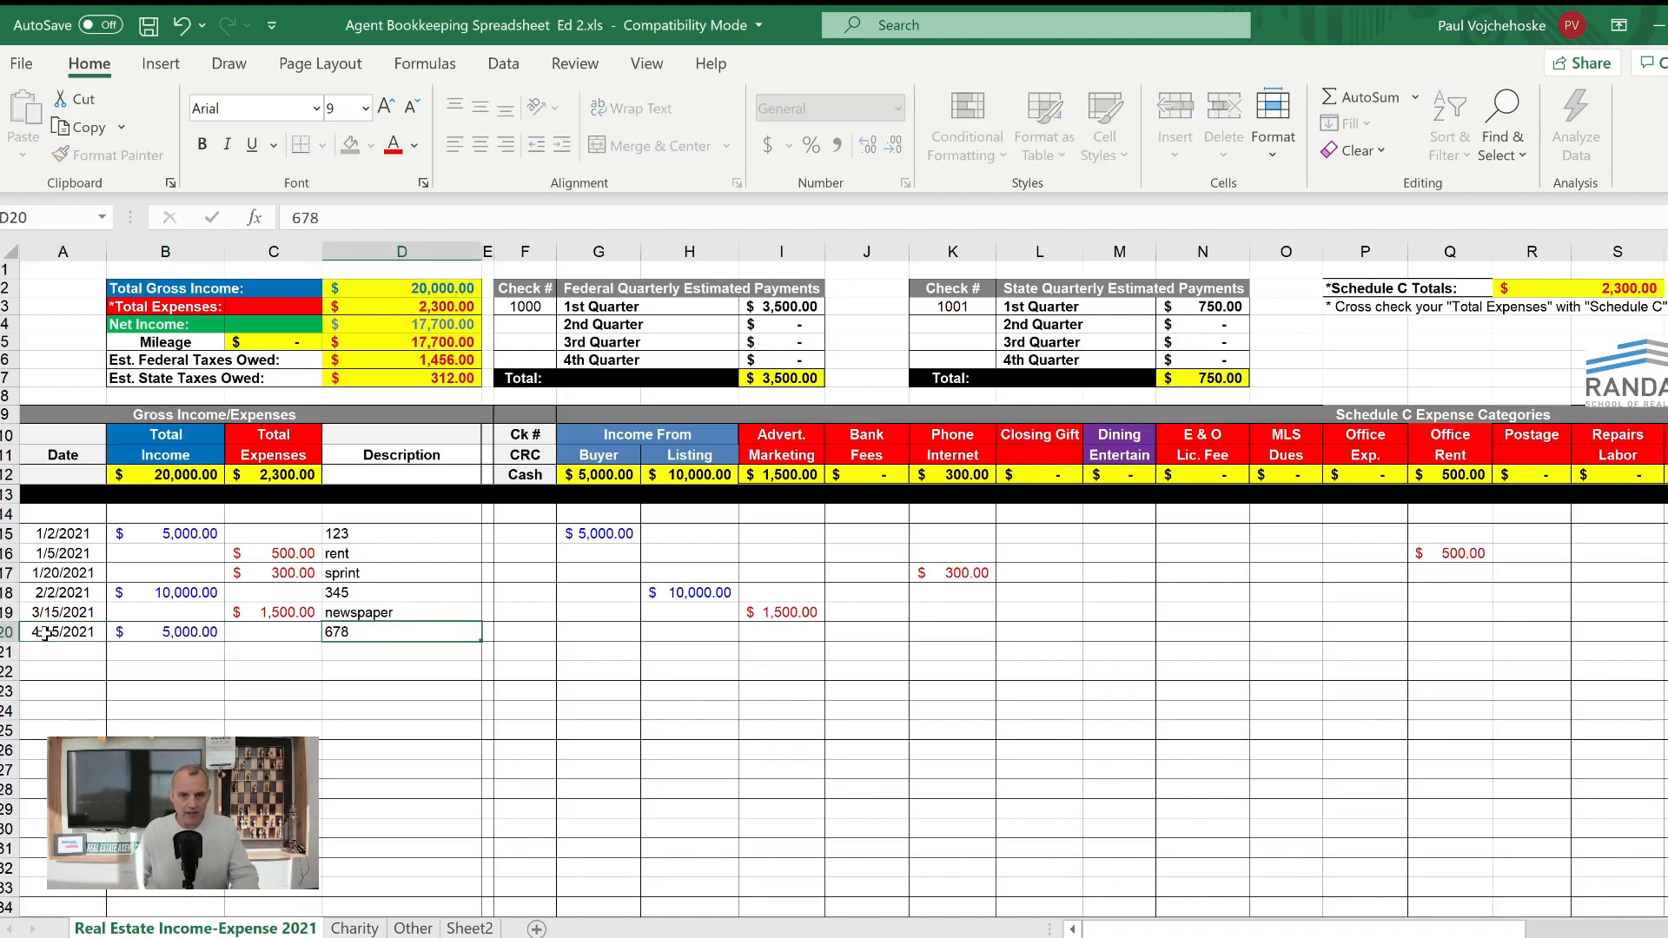
{"action": "key", "text": "Tab"}
{"action": "key", "text": "Tab"}
{"action": "key", "text": "Tab"}
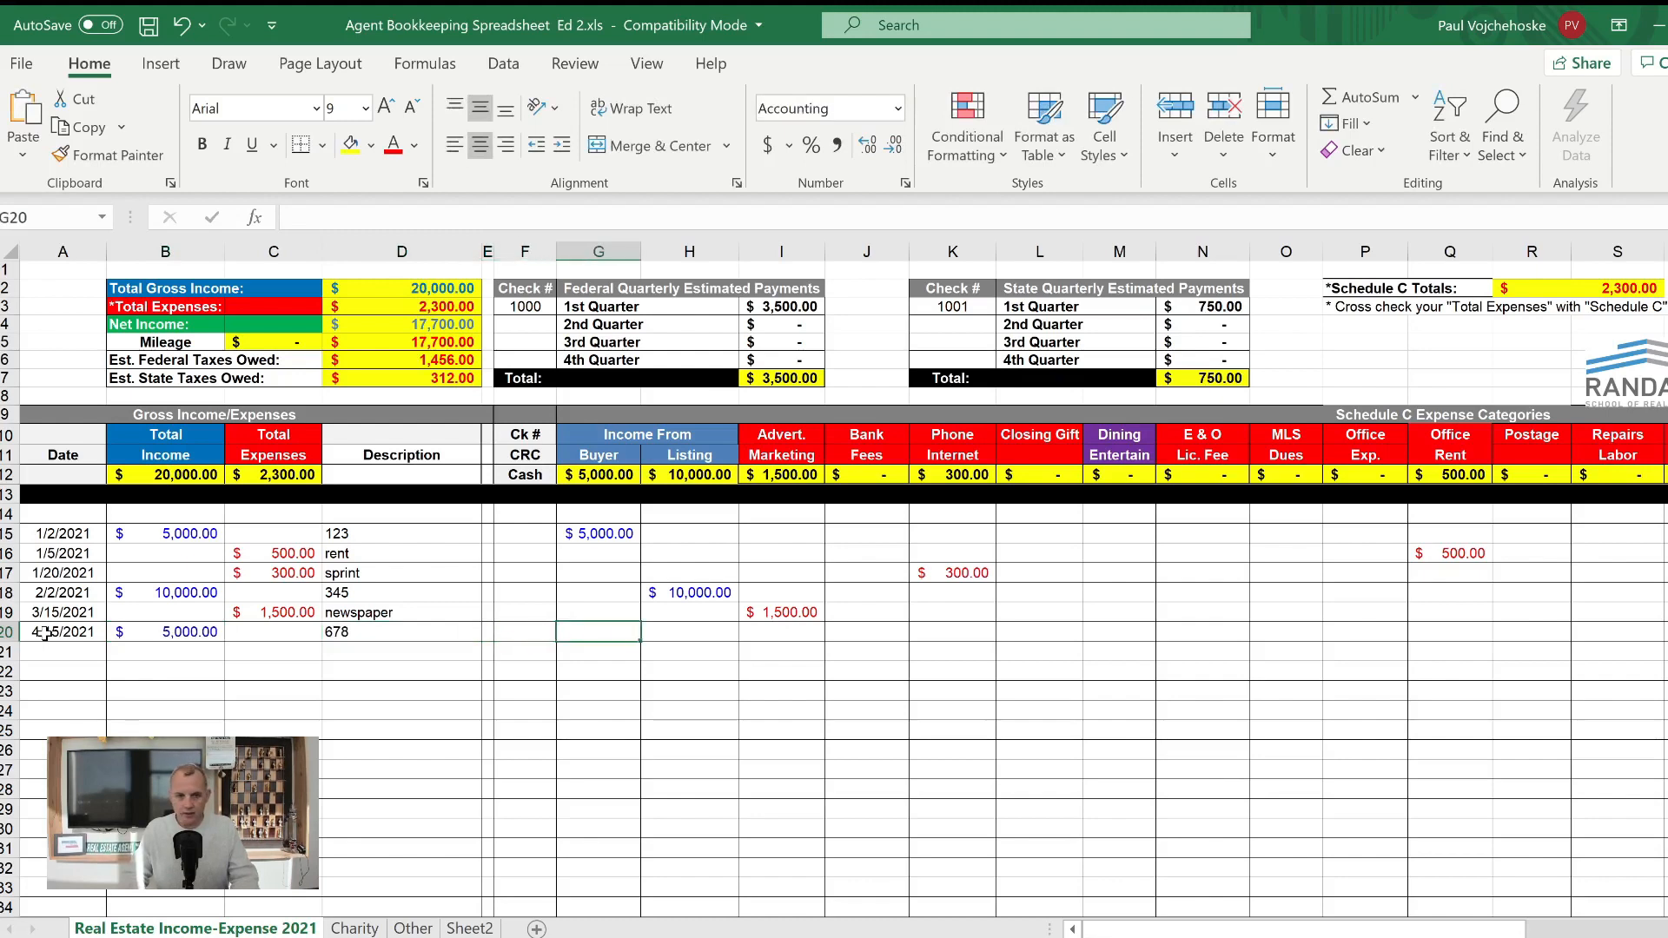
{"action": "type", "text": "5000"}
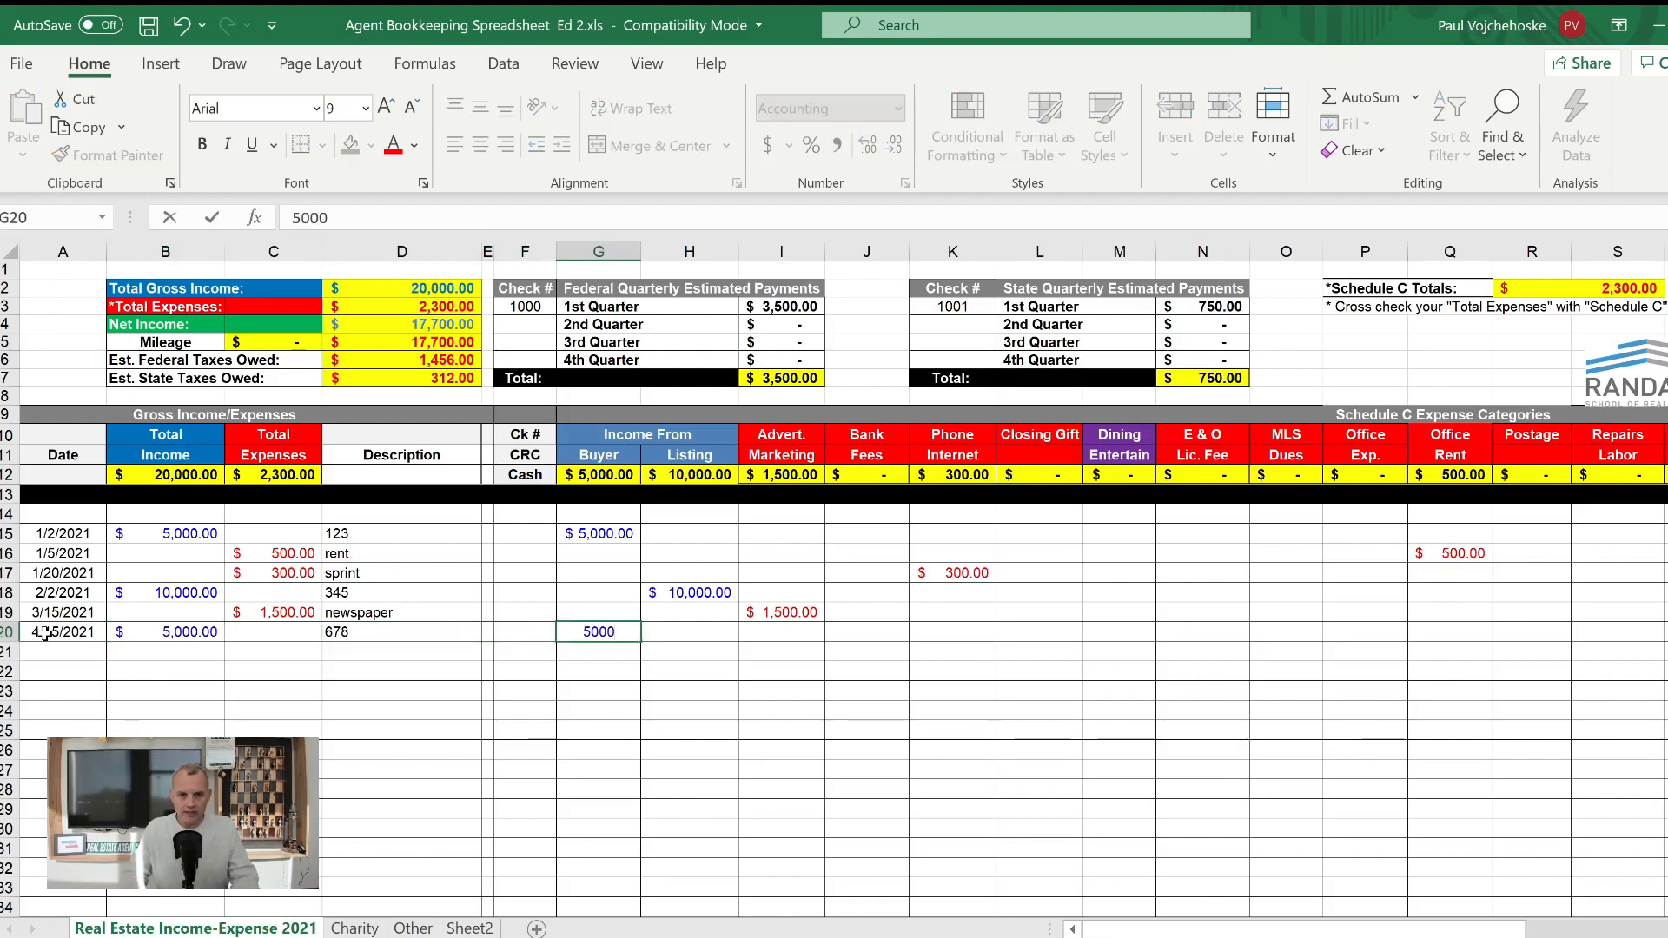
{"action": "key", "text": "Tab"}
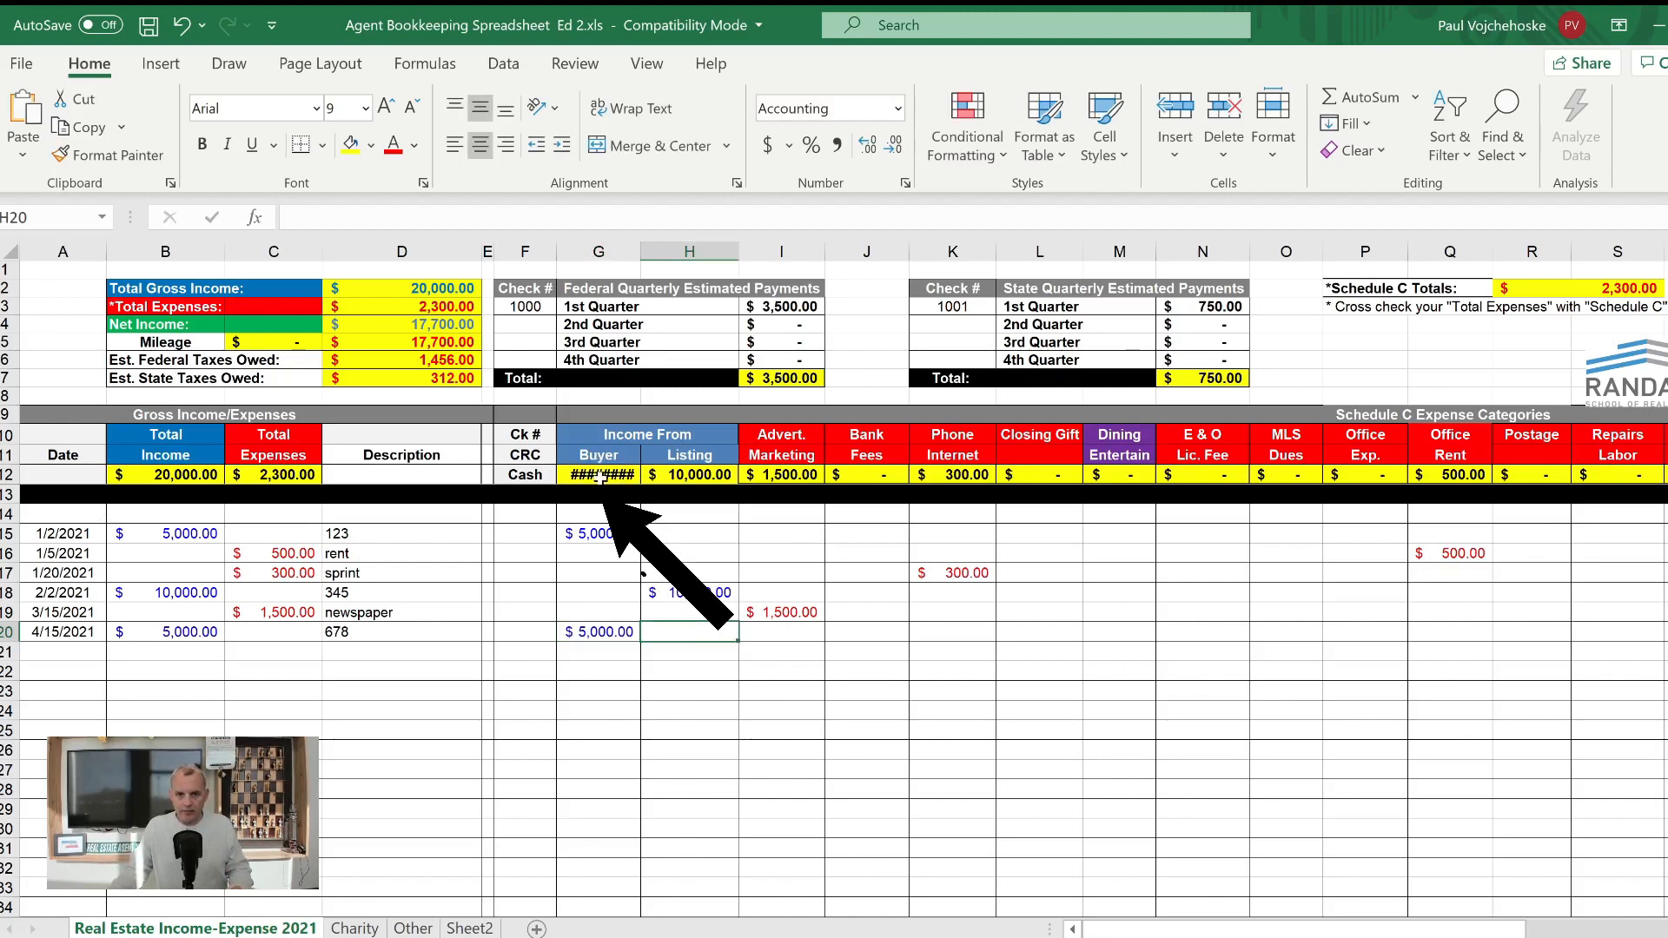
- Try to auto-fit the width of the Buyer income column, and undo the change
{"action": "left_click_drag", "start_coordinate": [597, 519], "coordinate": [605, 734]}
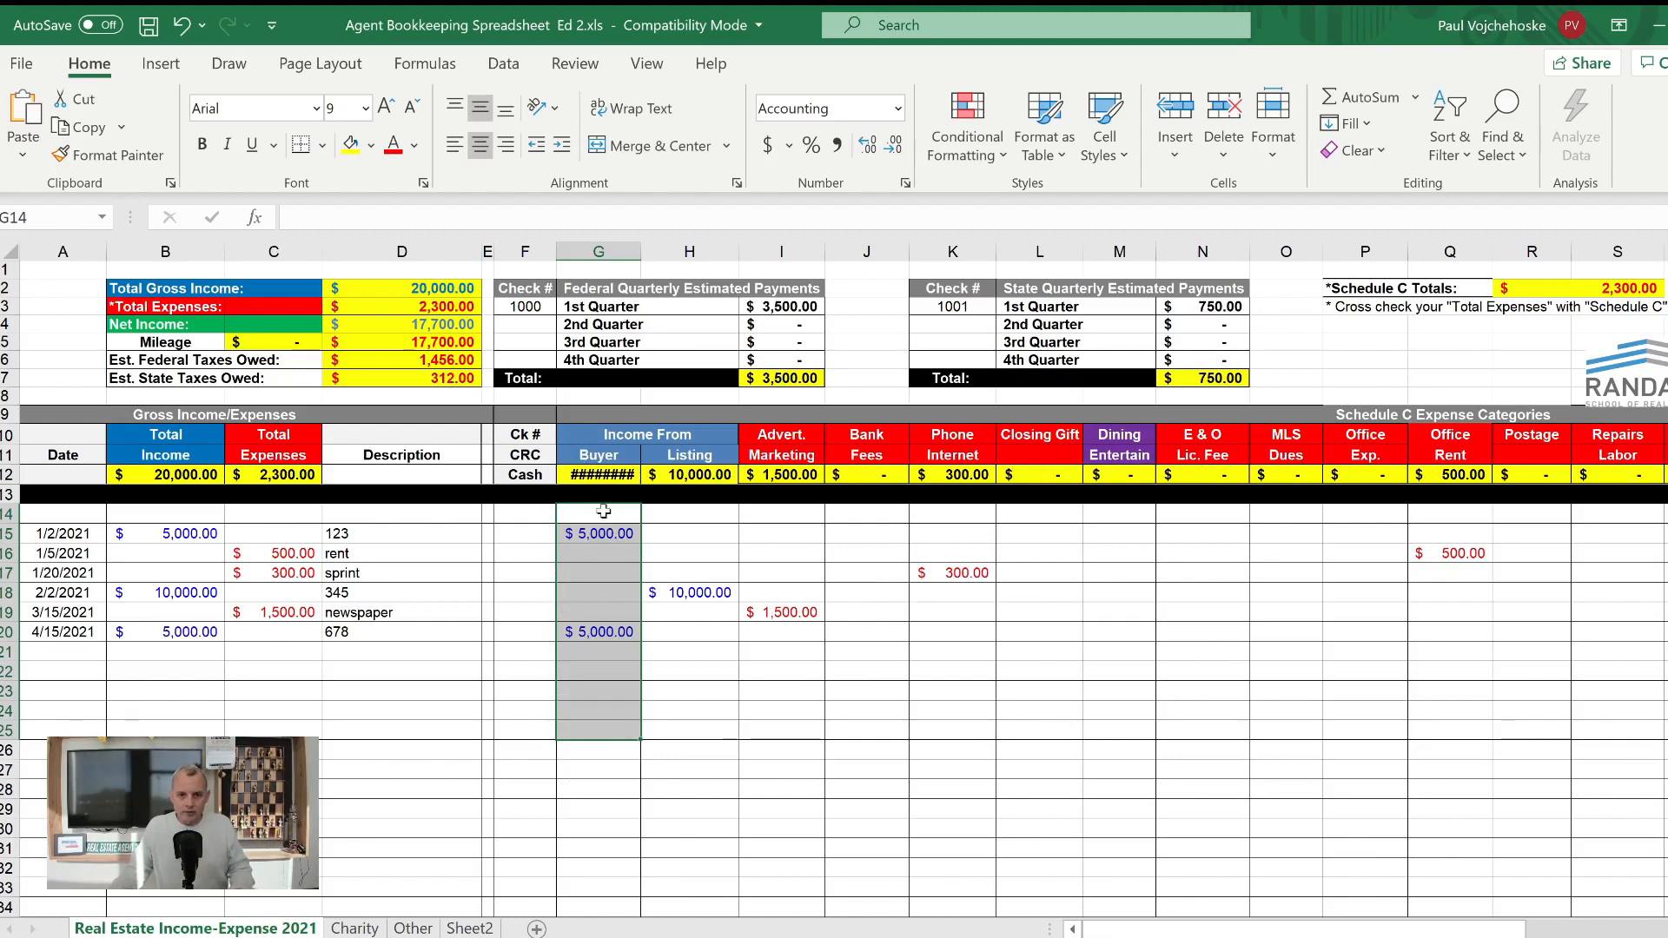
{"action": "double_click", "coordinate": [639, 252]}
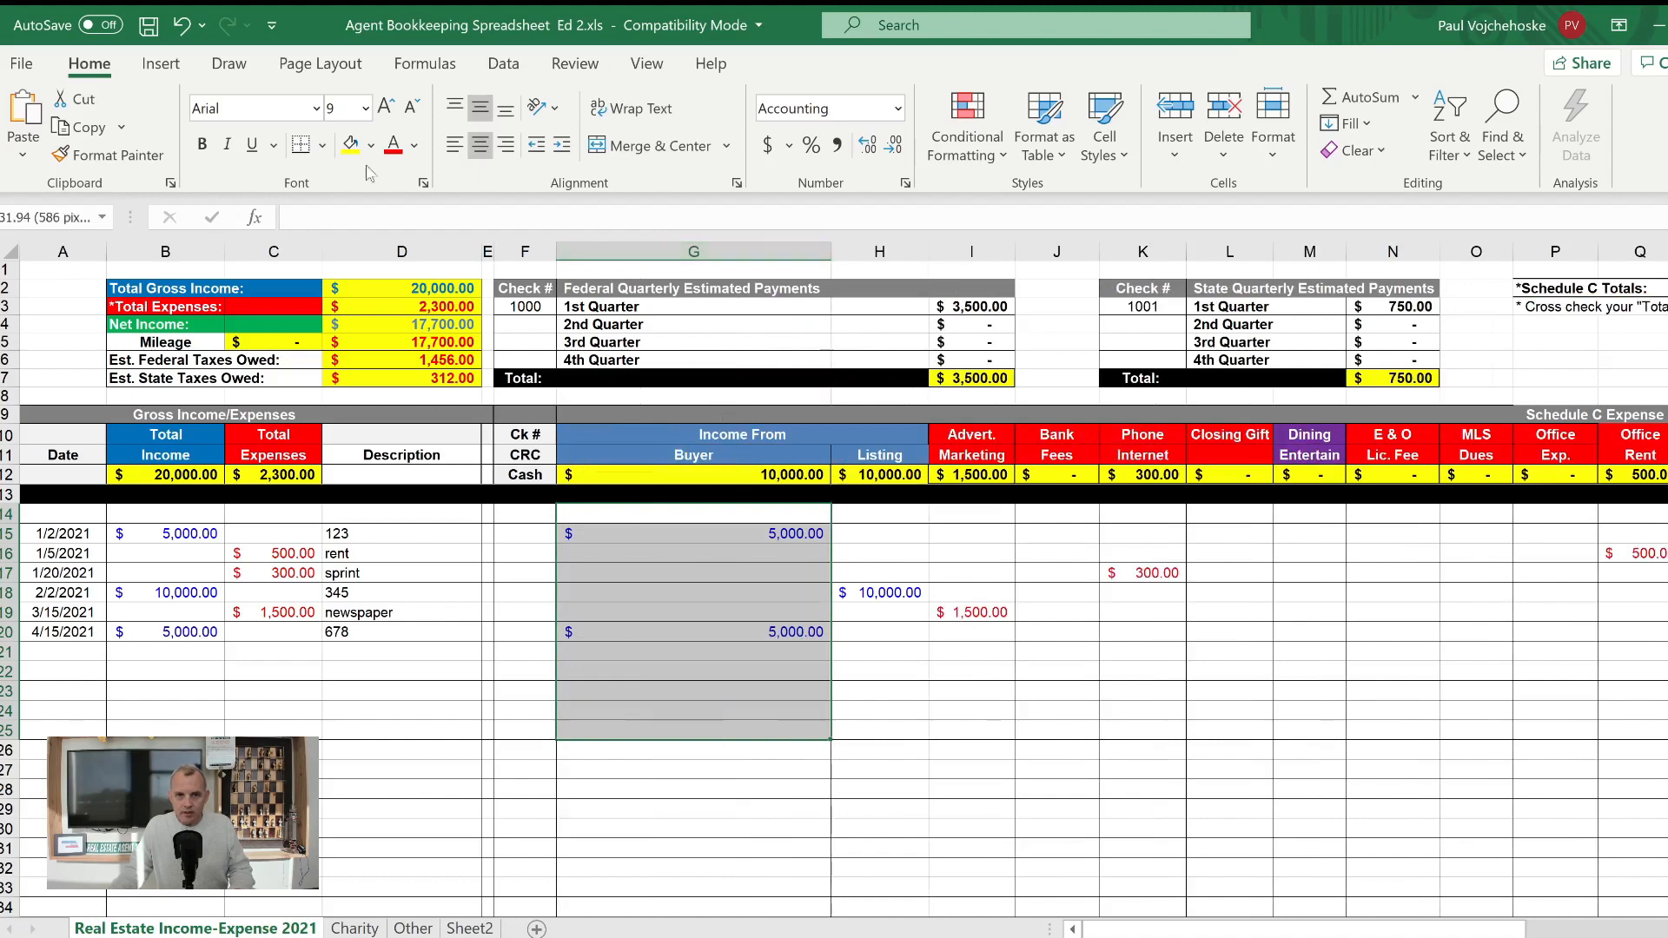
{"action": "left_click", "coordinate": [181, 26]}
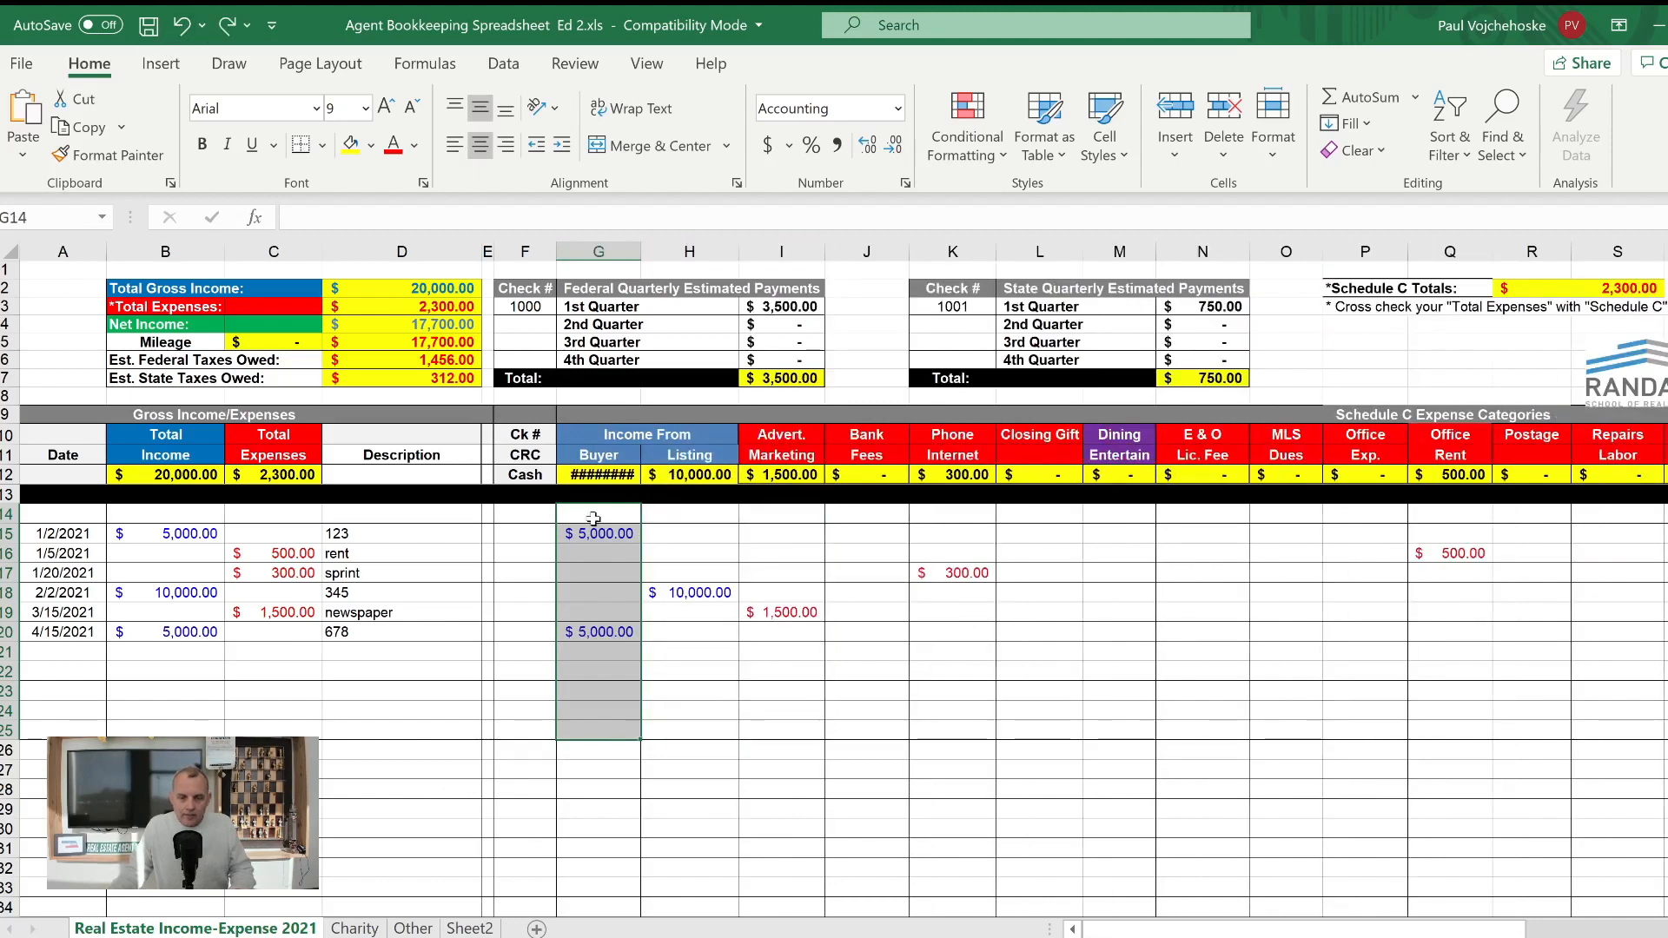
- Widen the Buyer income column slightly, just enough for its total to fit
{"action": "left_click_drag", "start_coordinate": [592, 513], "coordinate": [600, 807]}
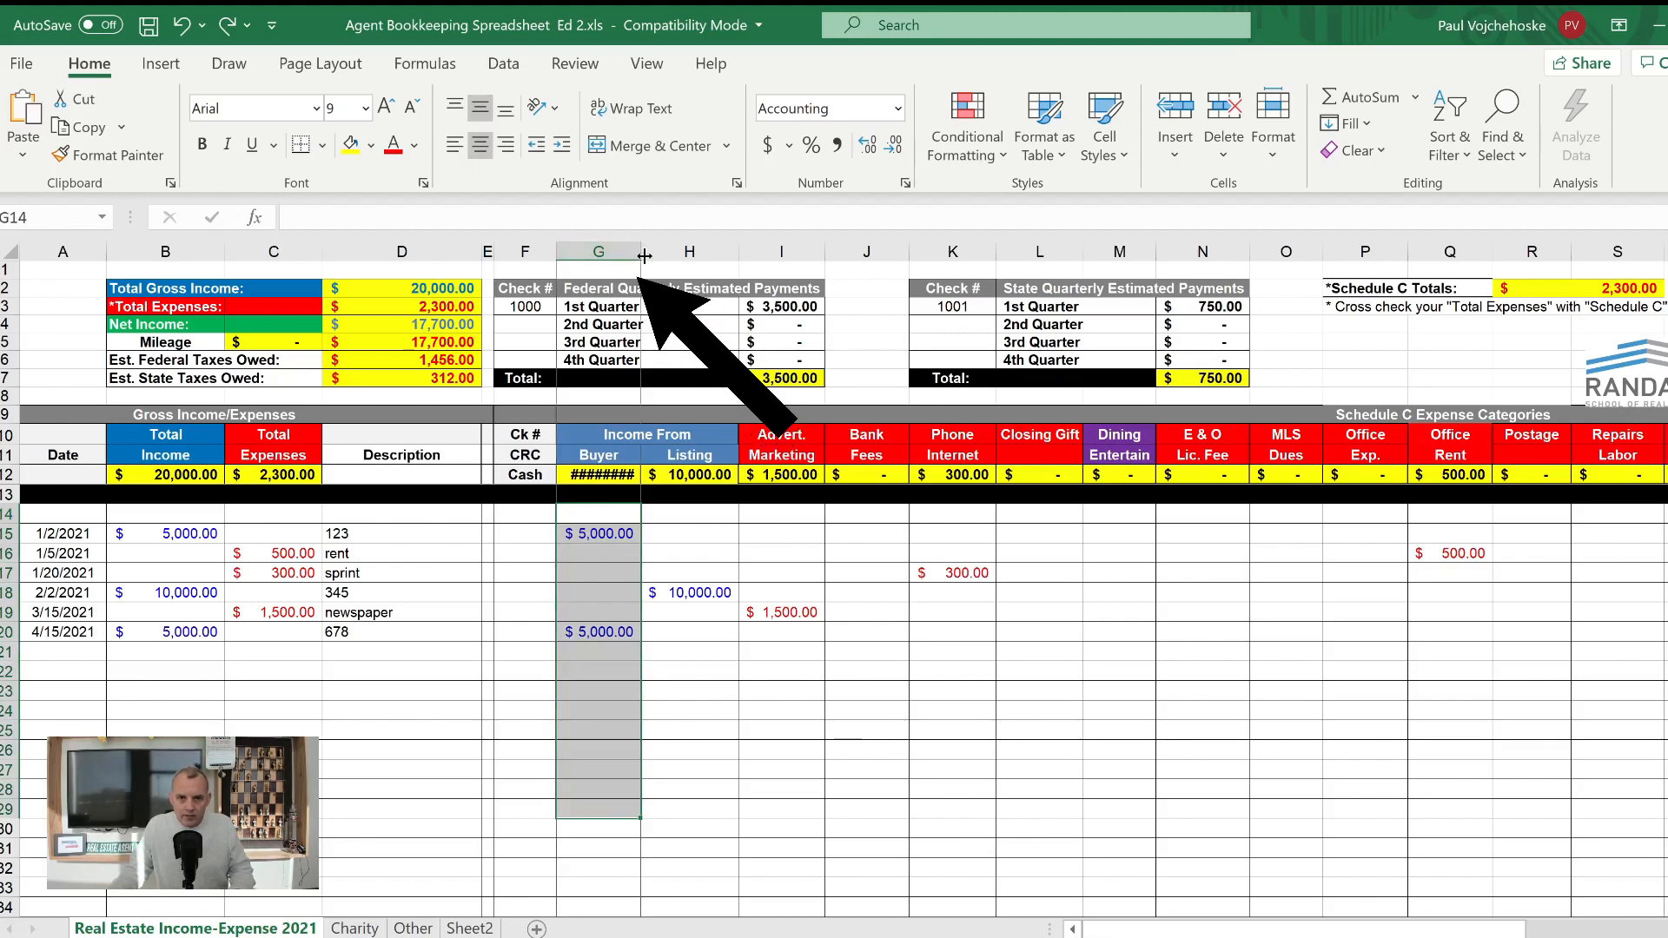
{"action": "left_click_drag", "start_coordinate": [641, 256], "coordinate": [651, 256]}
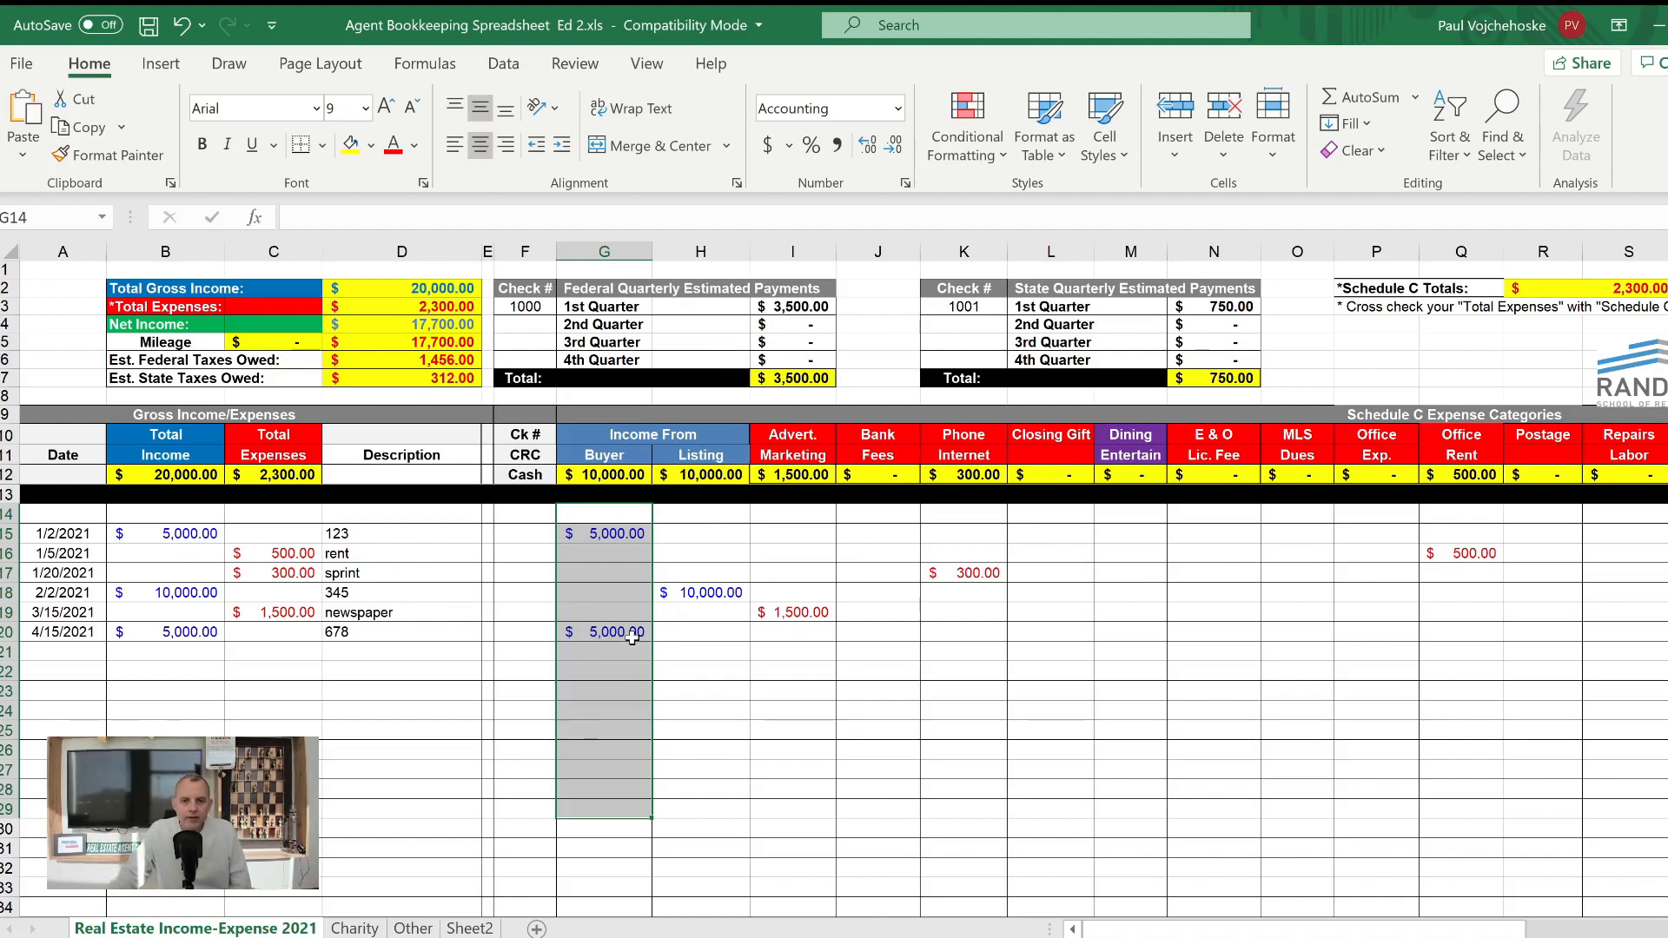
- Start an expense entry in row 21 with the date 4/16/2020 and a total expense of 1500
{"action": "left_click", "coordinate": [71, 651]}
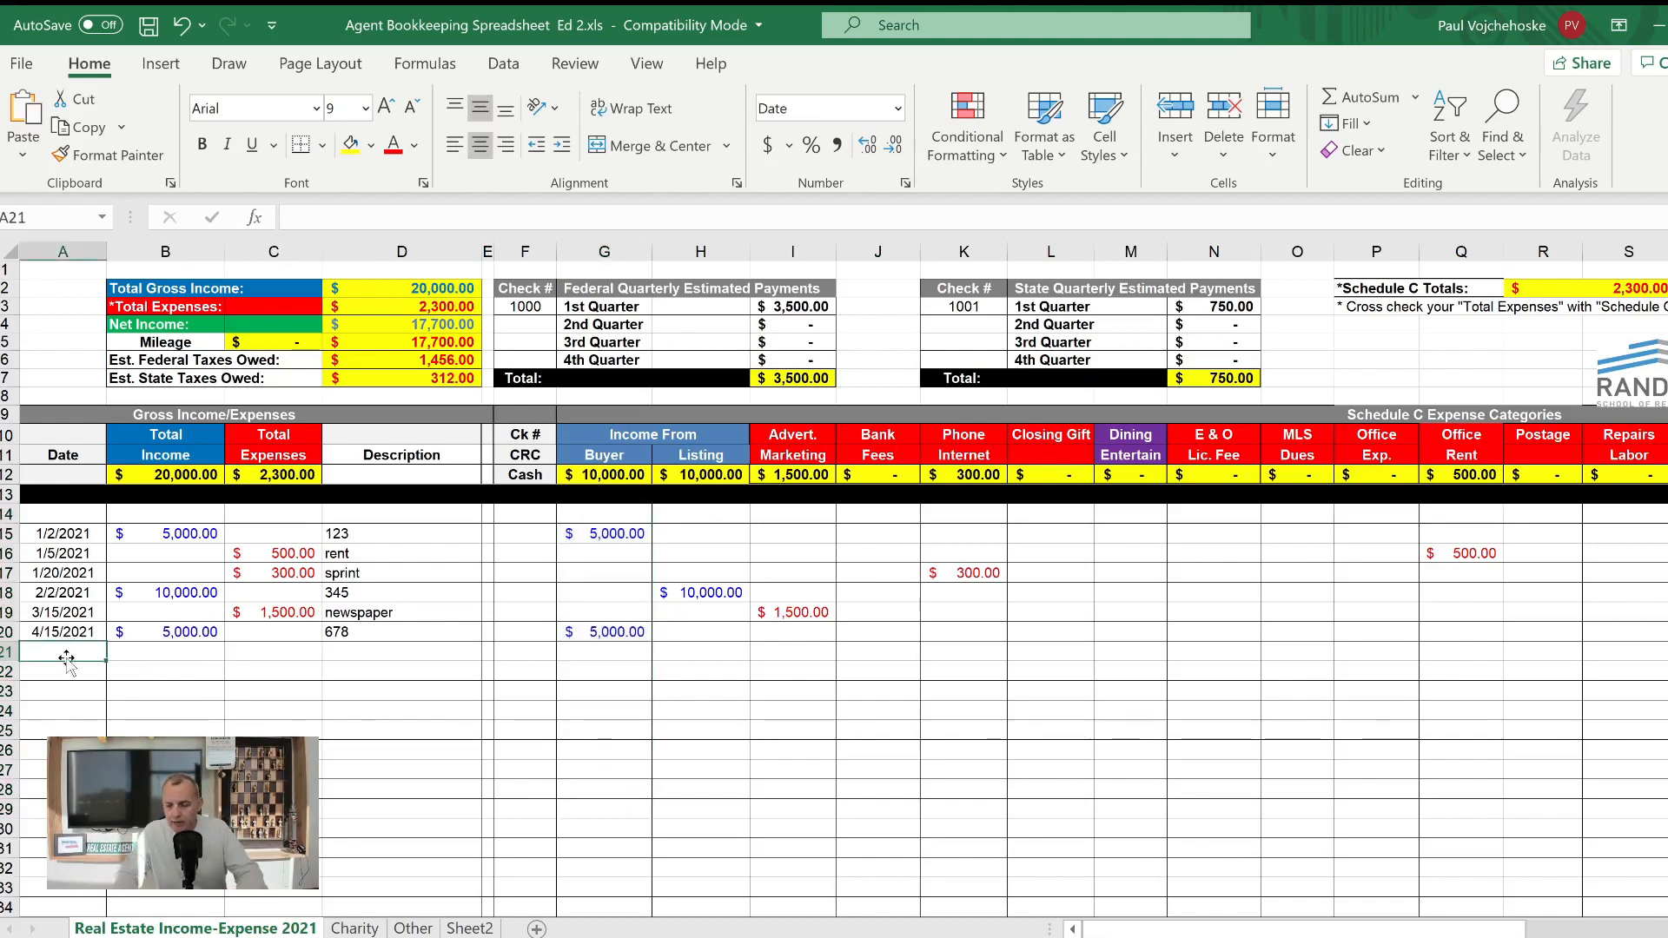
{"action": "type", "text": "4"}
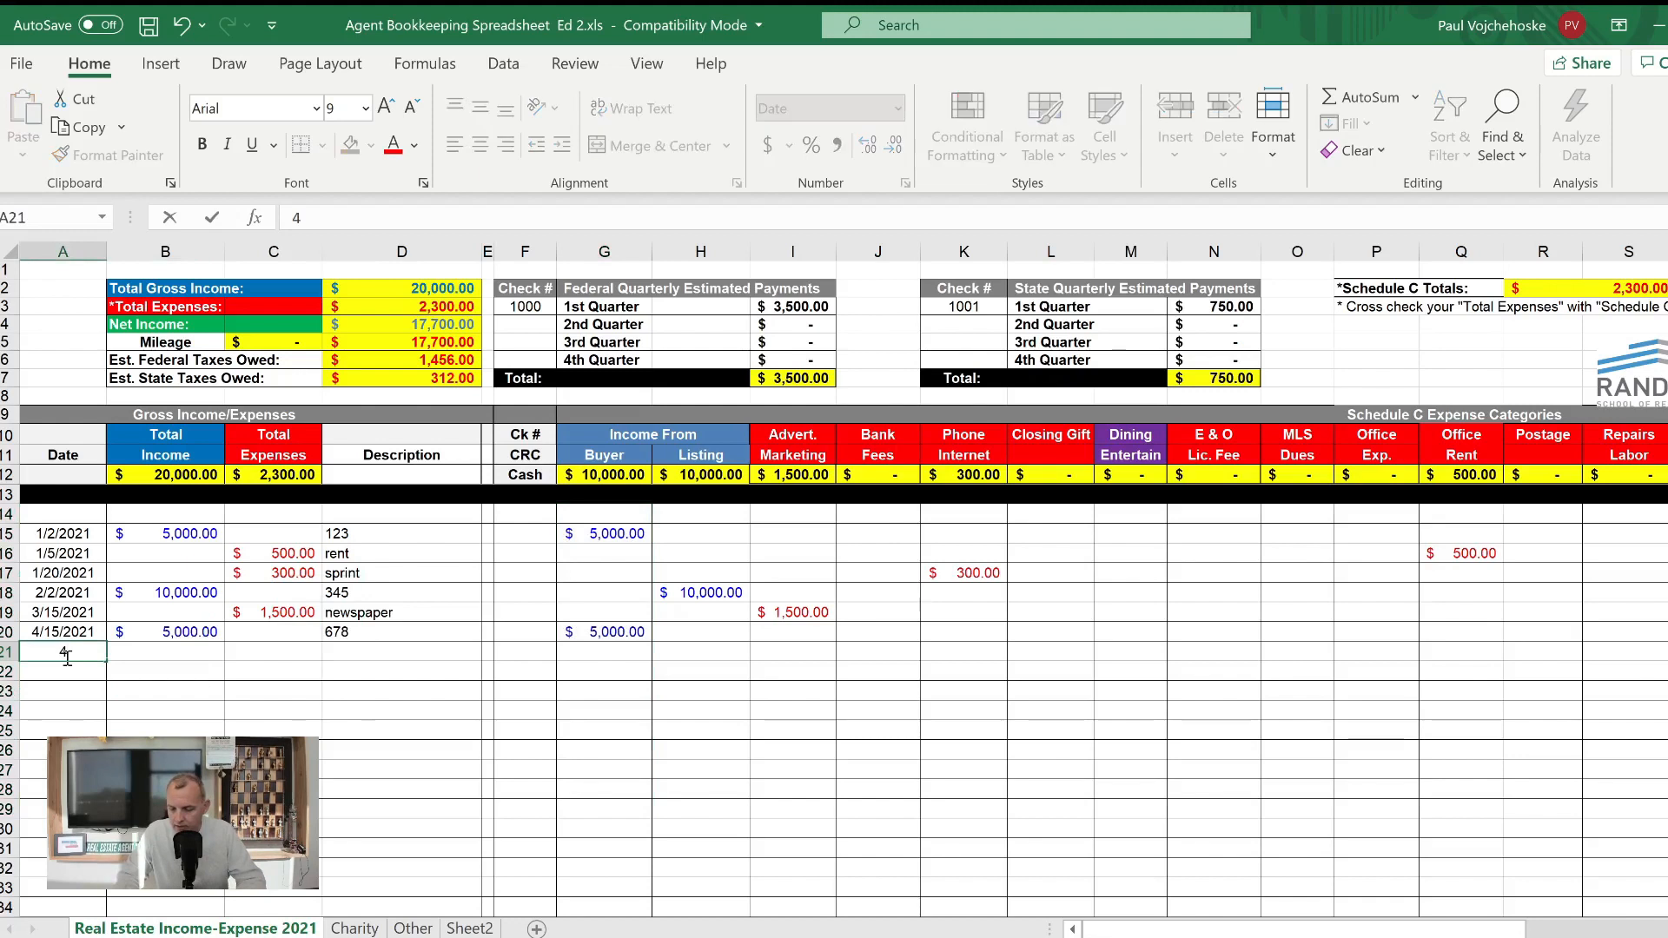
{"action": "type", "text": "/16/20"}
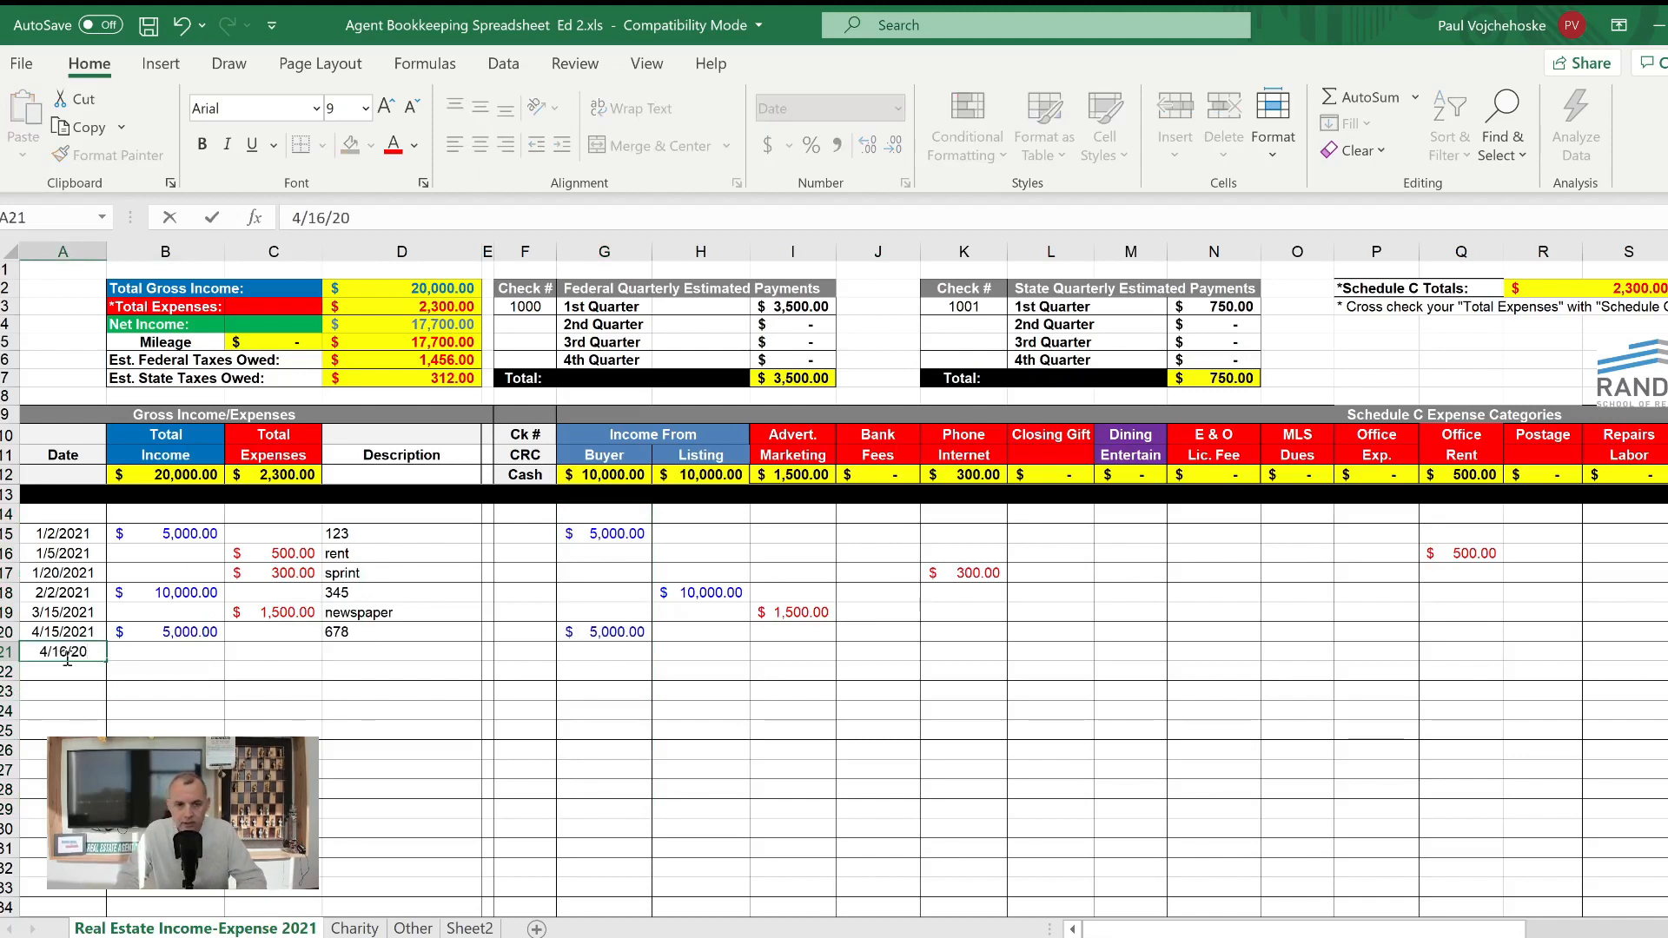
{"action": "type", "text": "20"}
{"action": "key", "text": "Tab"}
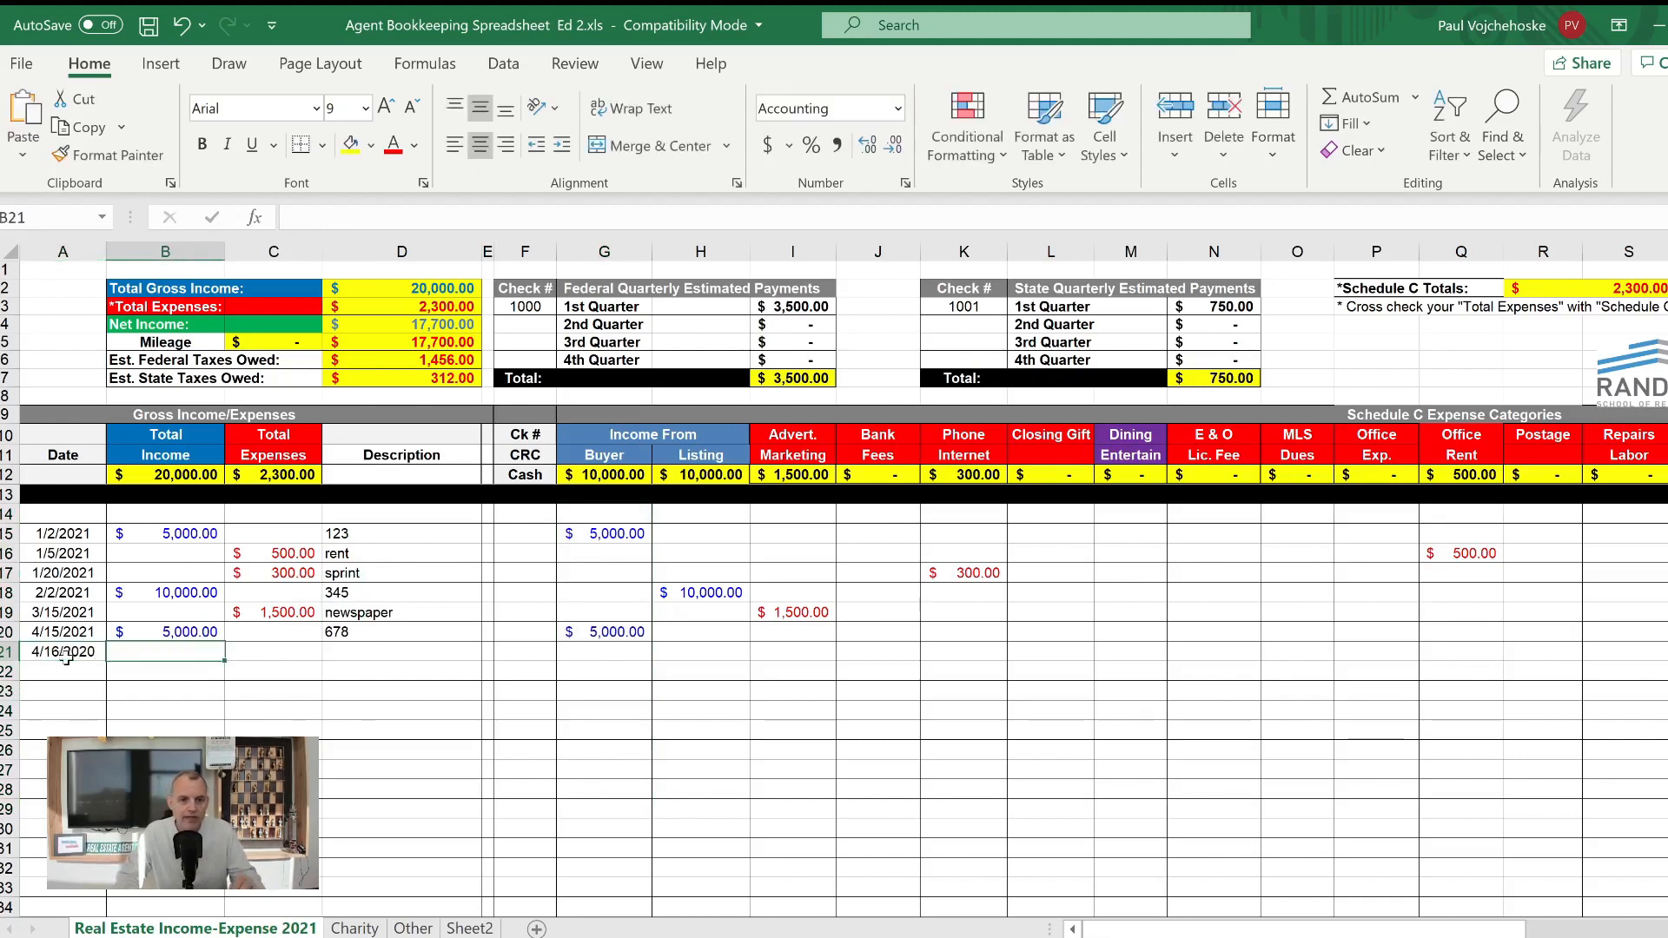
{"action": "key", "text": "Tab"}
{"action": "type", "text": "1500"}
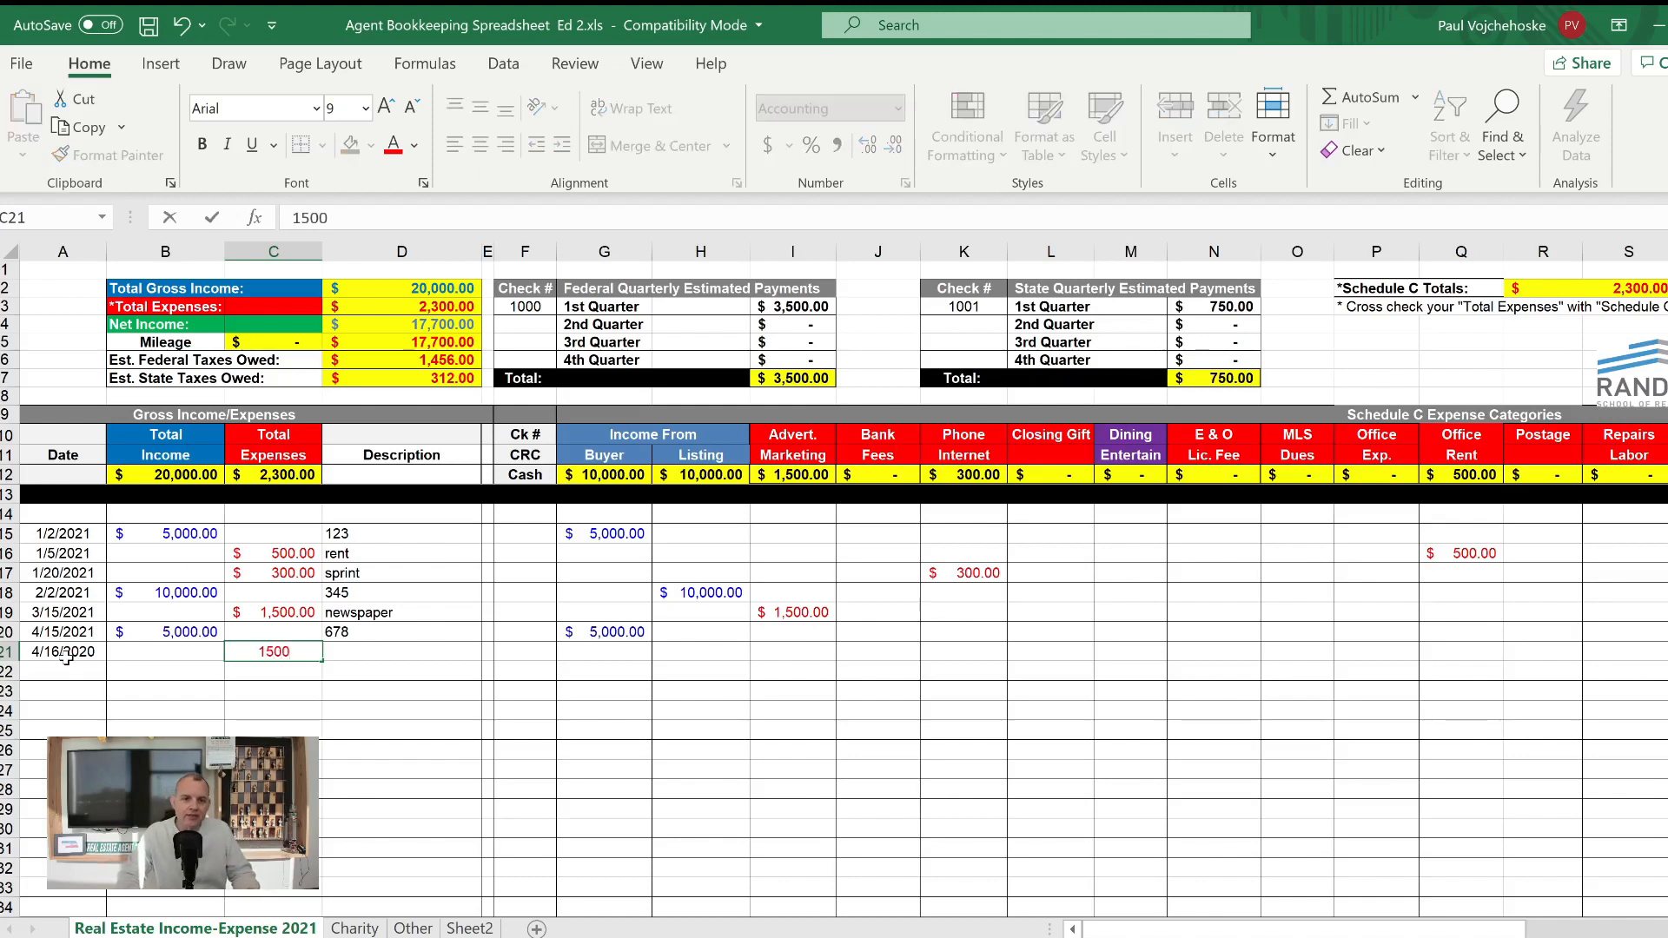
{"action": "key", "text": "Tab"}
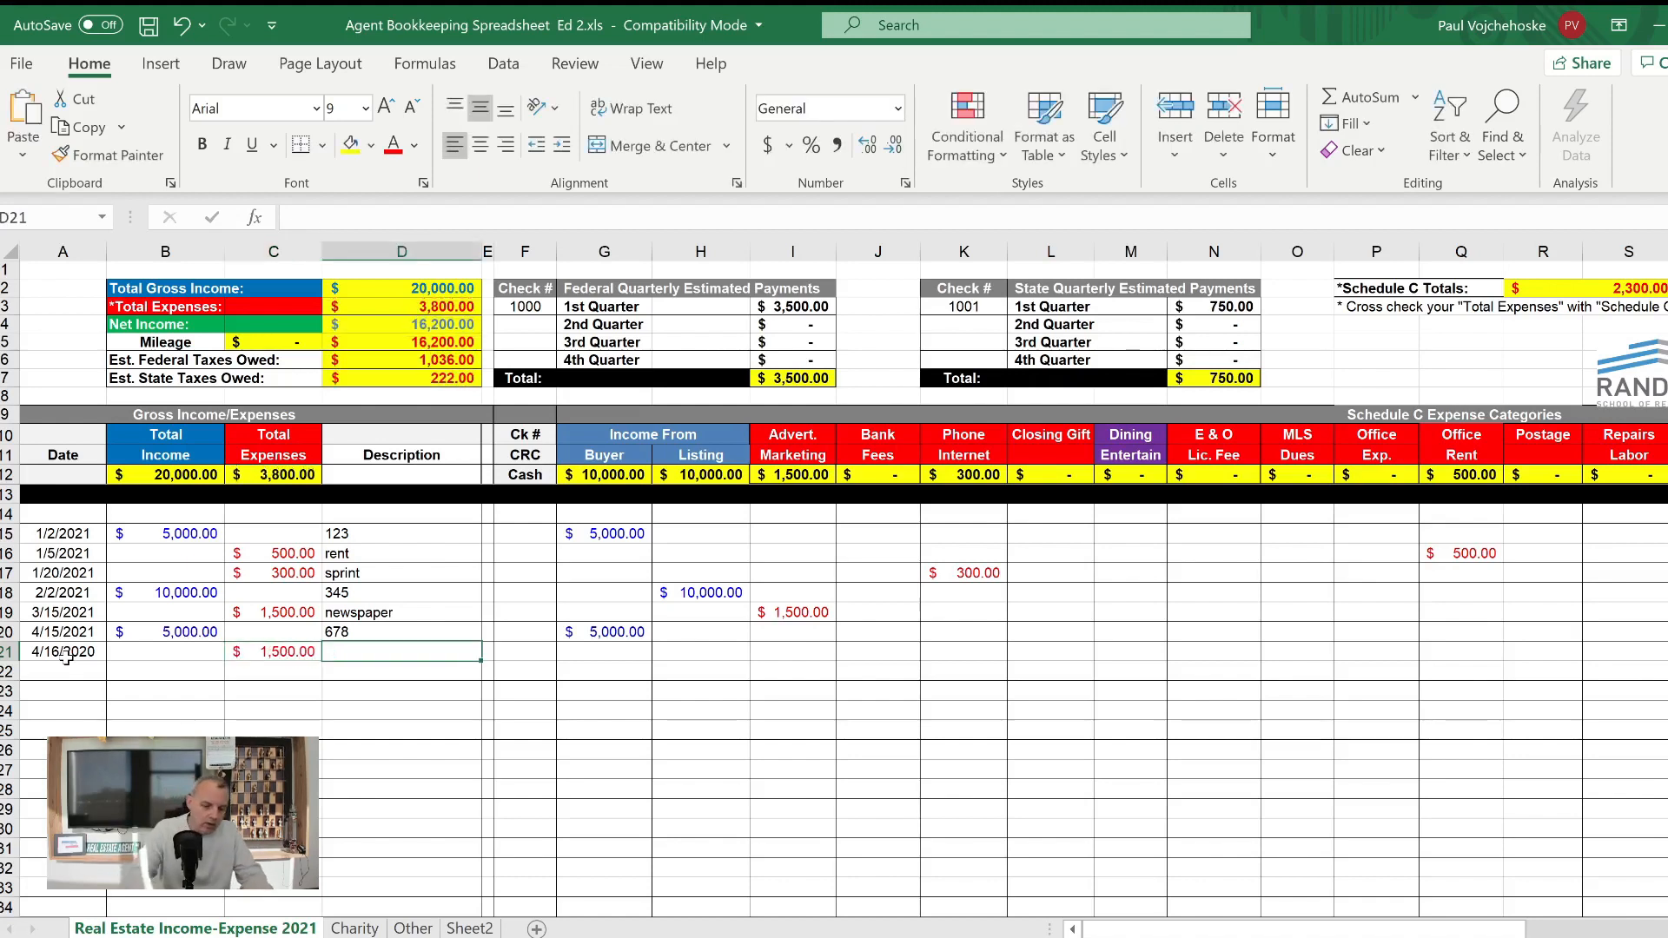
- Complete row 21 with the description nar and 1500 in the Subscription Memberships category
{"action": "type", "text": "nar"}
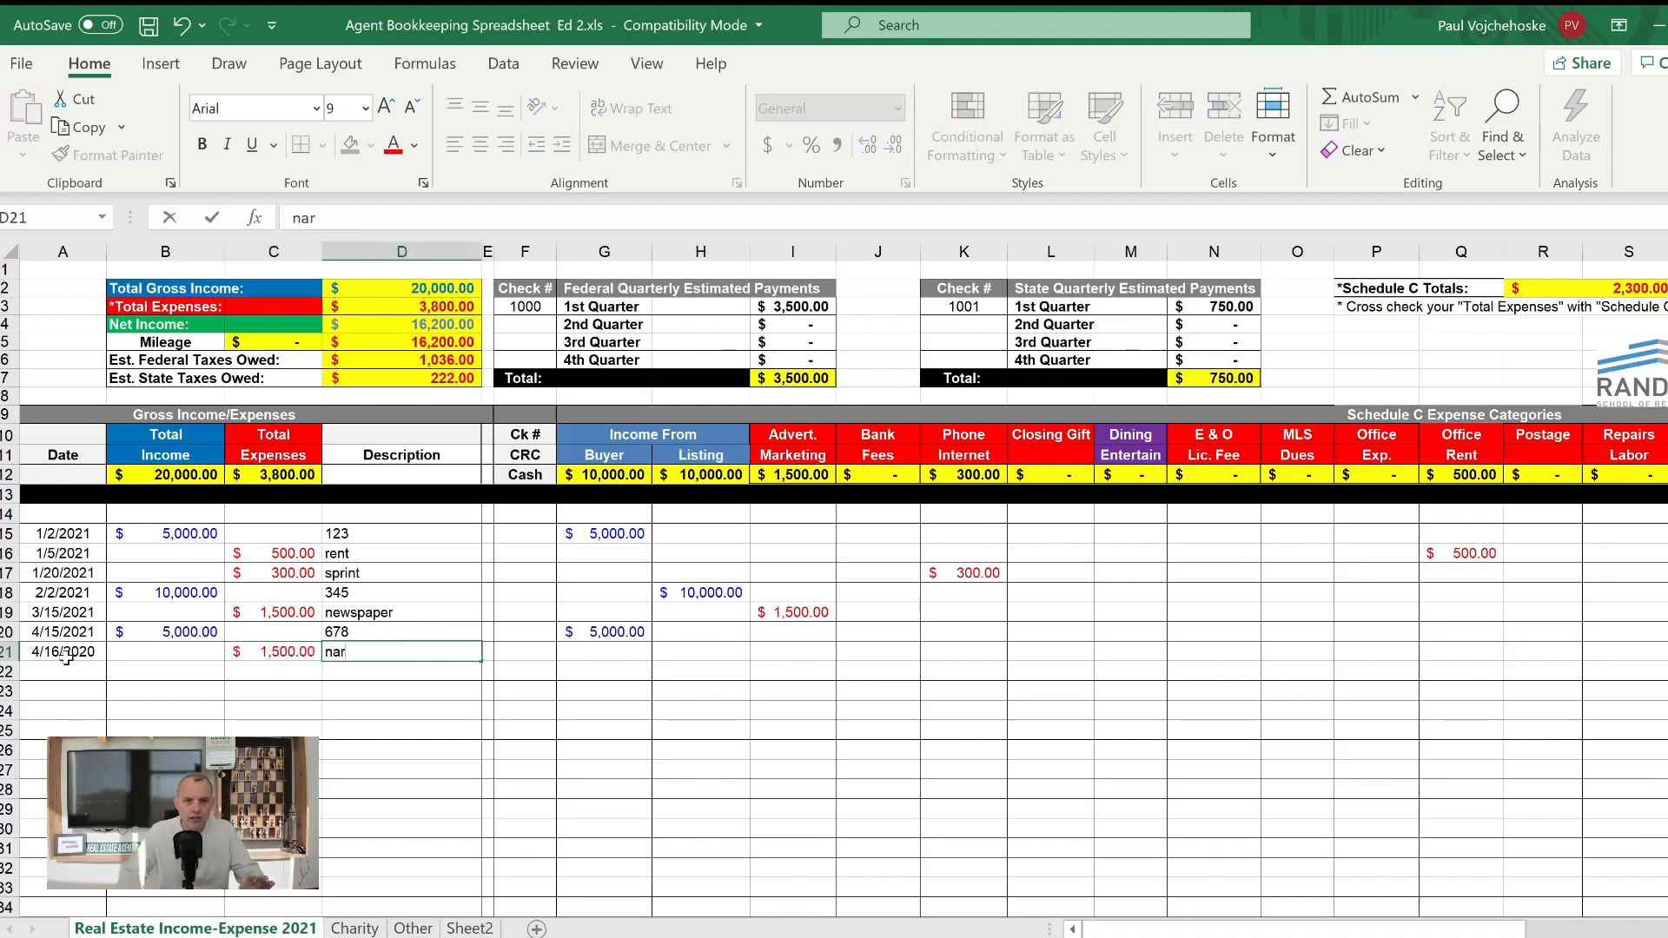
{"action": "key", "text": "Tab"}
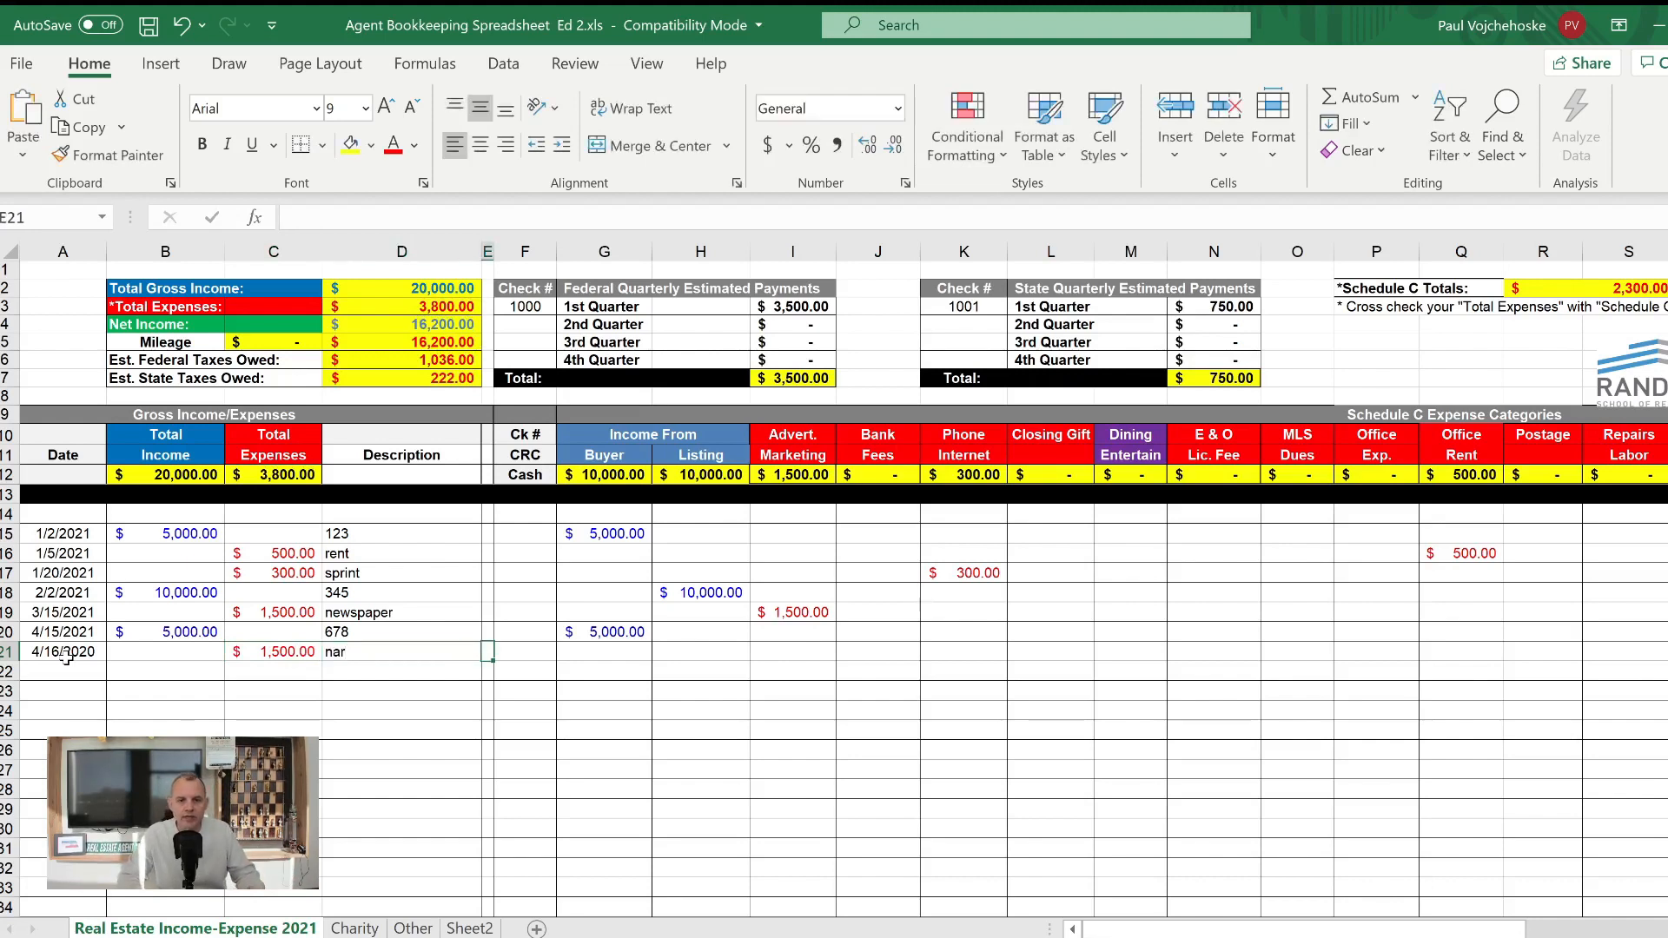
{"action": "key", "text": "Tab"}
{"action": "key", "text": "Tab"}
{"action": "key", "text": "Tab"}
{"action": "key", "text": "Tab"}
{"action": "key", "text": "Tab"}
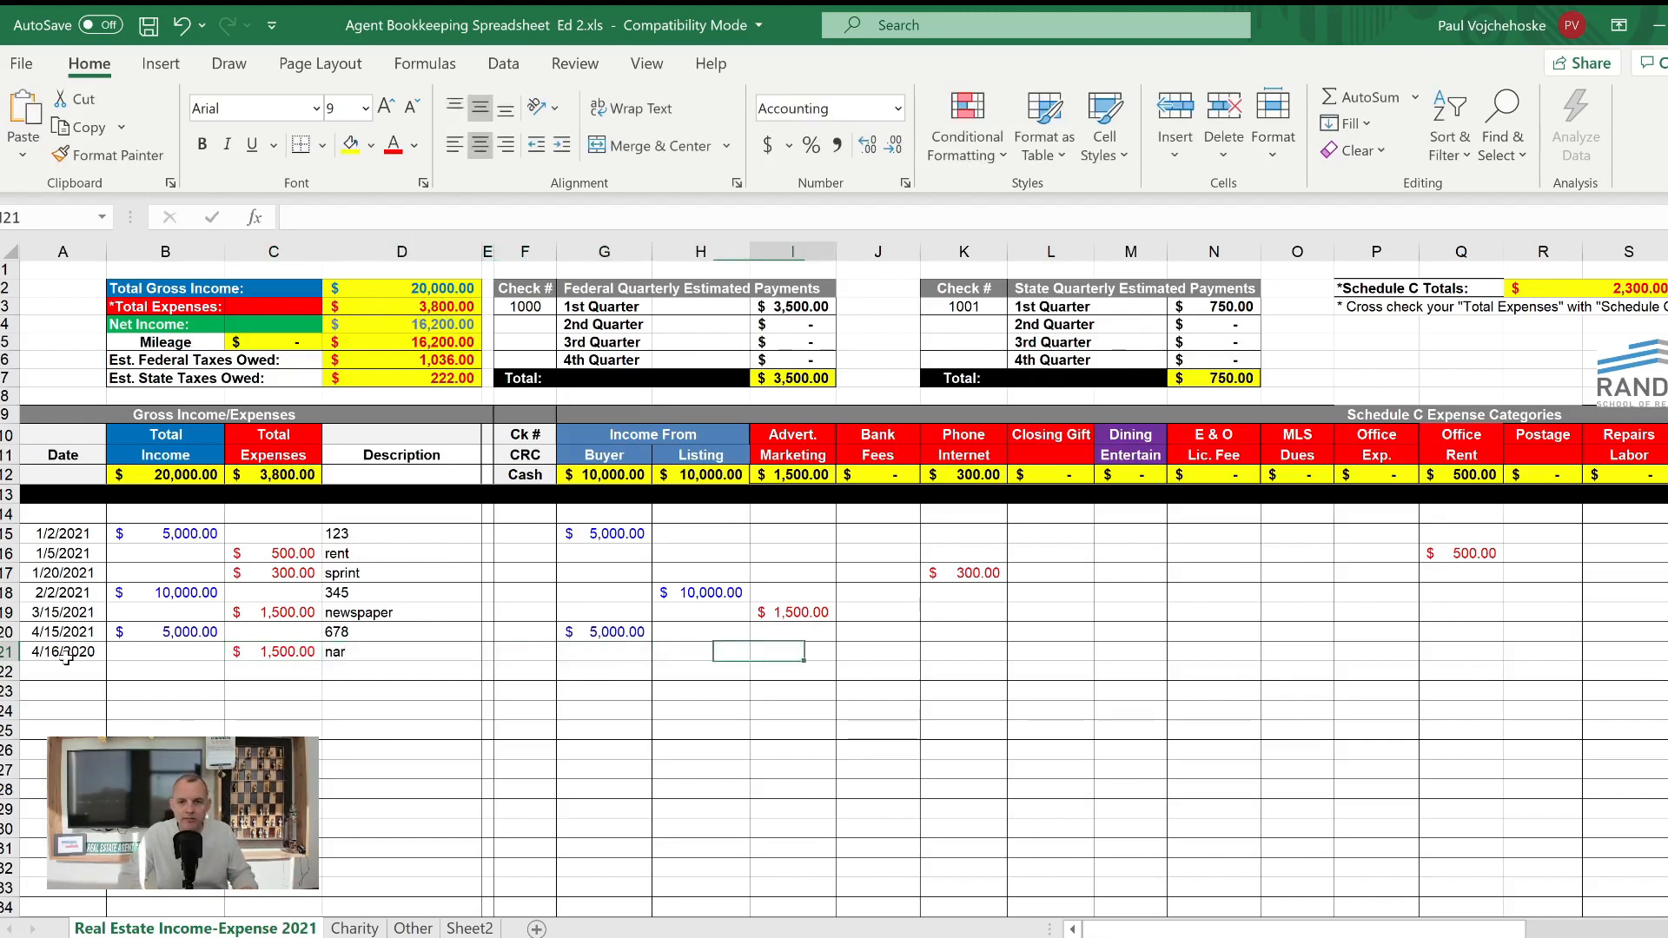
{"action": "key", "text": "Tab"}
{"action": "key", "text": "Tab"}
{"action": "key", "text": "Tab"}
{"action": "key", "text": "Tab"}
{"action": "key", "text": "Tab"}
{"action": "key", "text": "Tab"}
{"action": "key", "text": "Tab"}
{"action": "key", "text": "Tab"}
{"action": "key", "text": "Tab"}
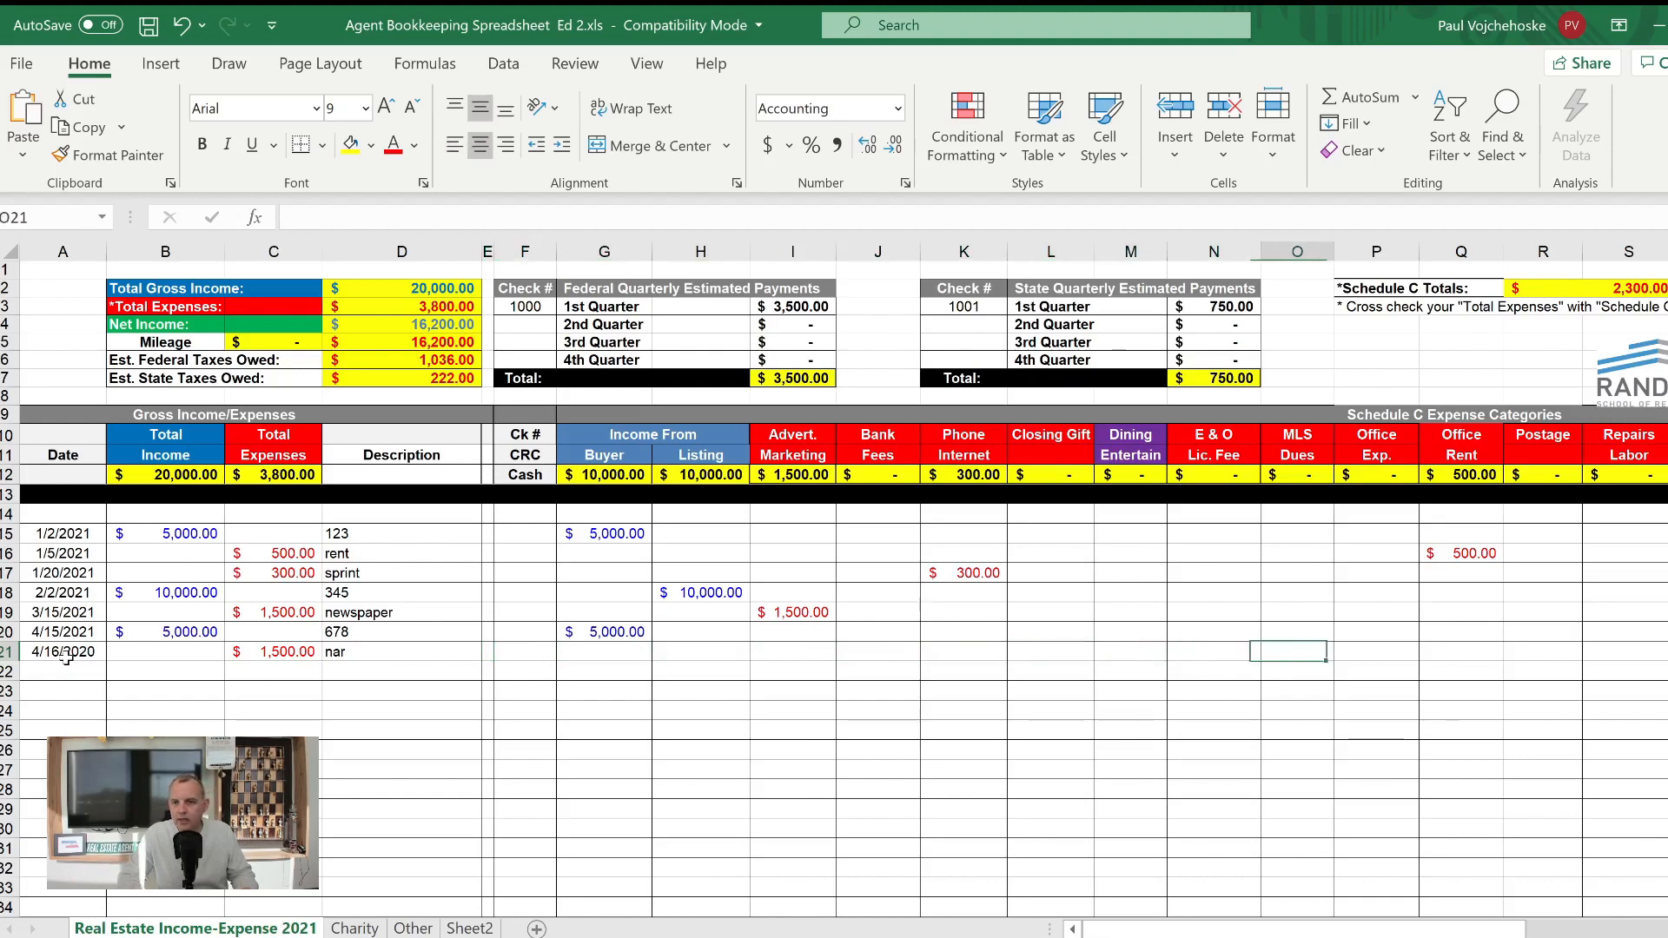
{"action": "key", "text": "Tab"}
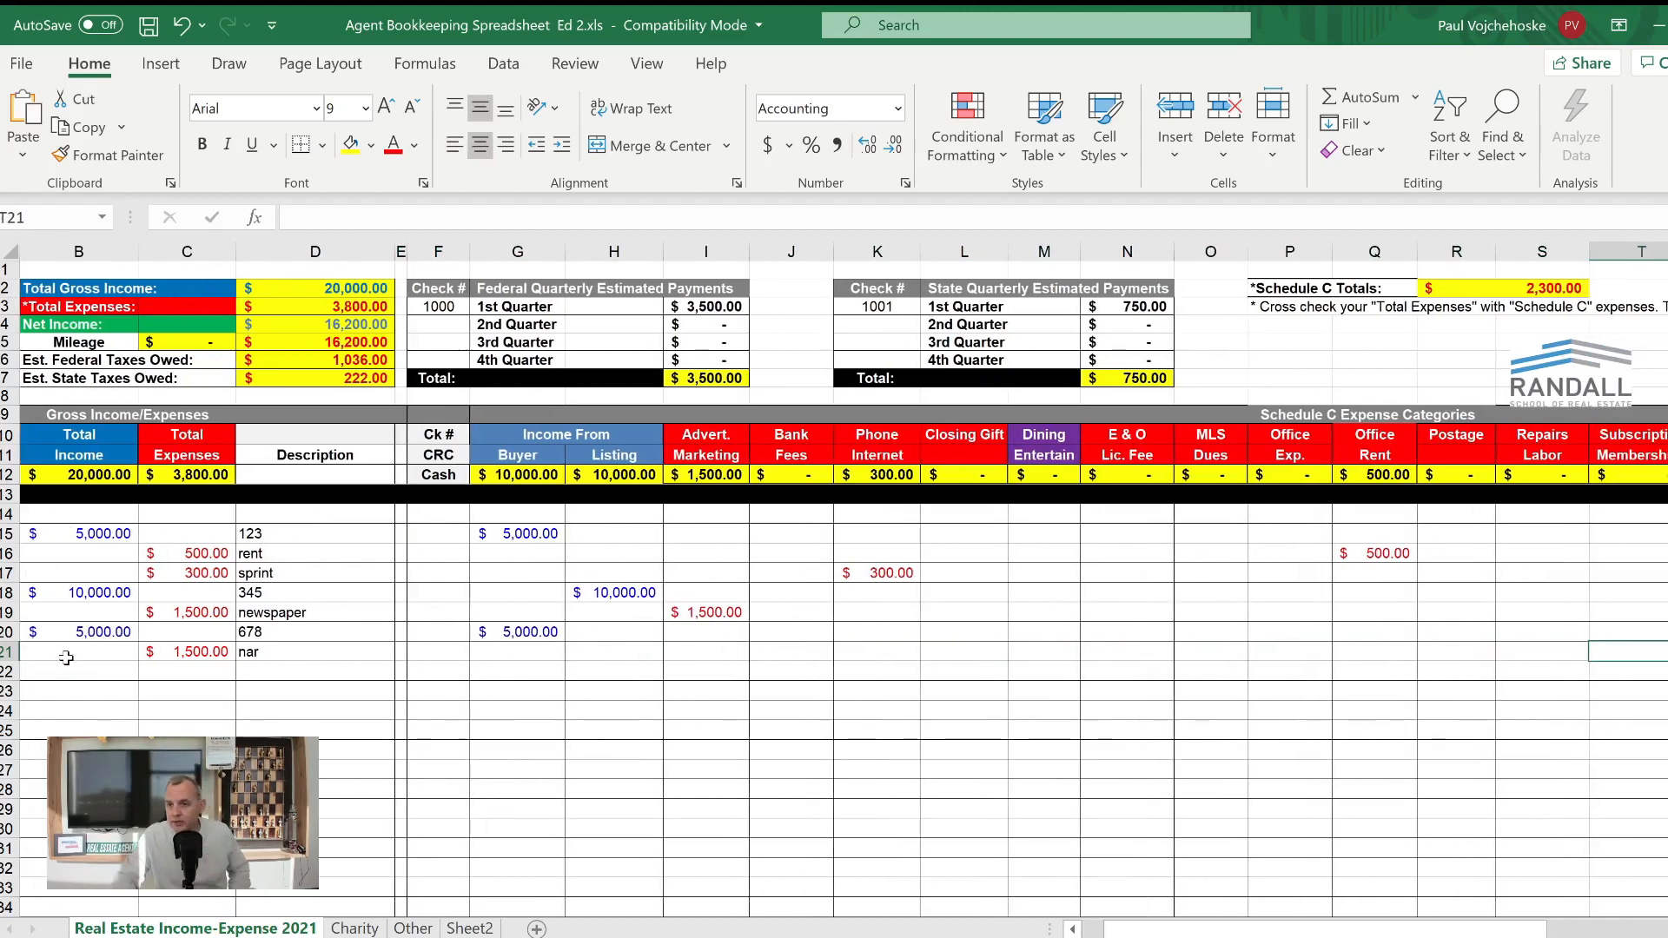
{"action": "type", "text": "1500"}
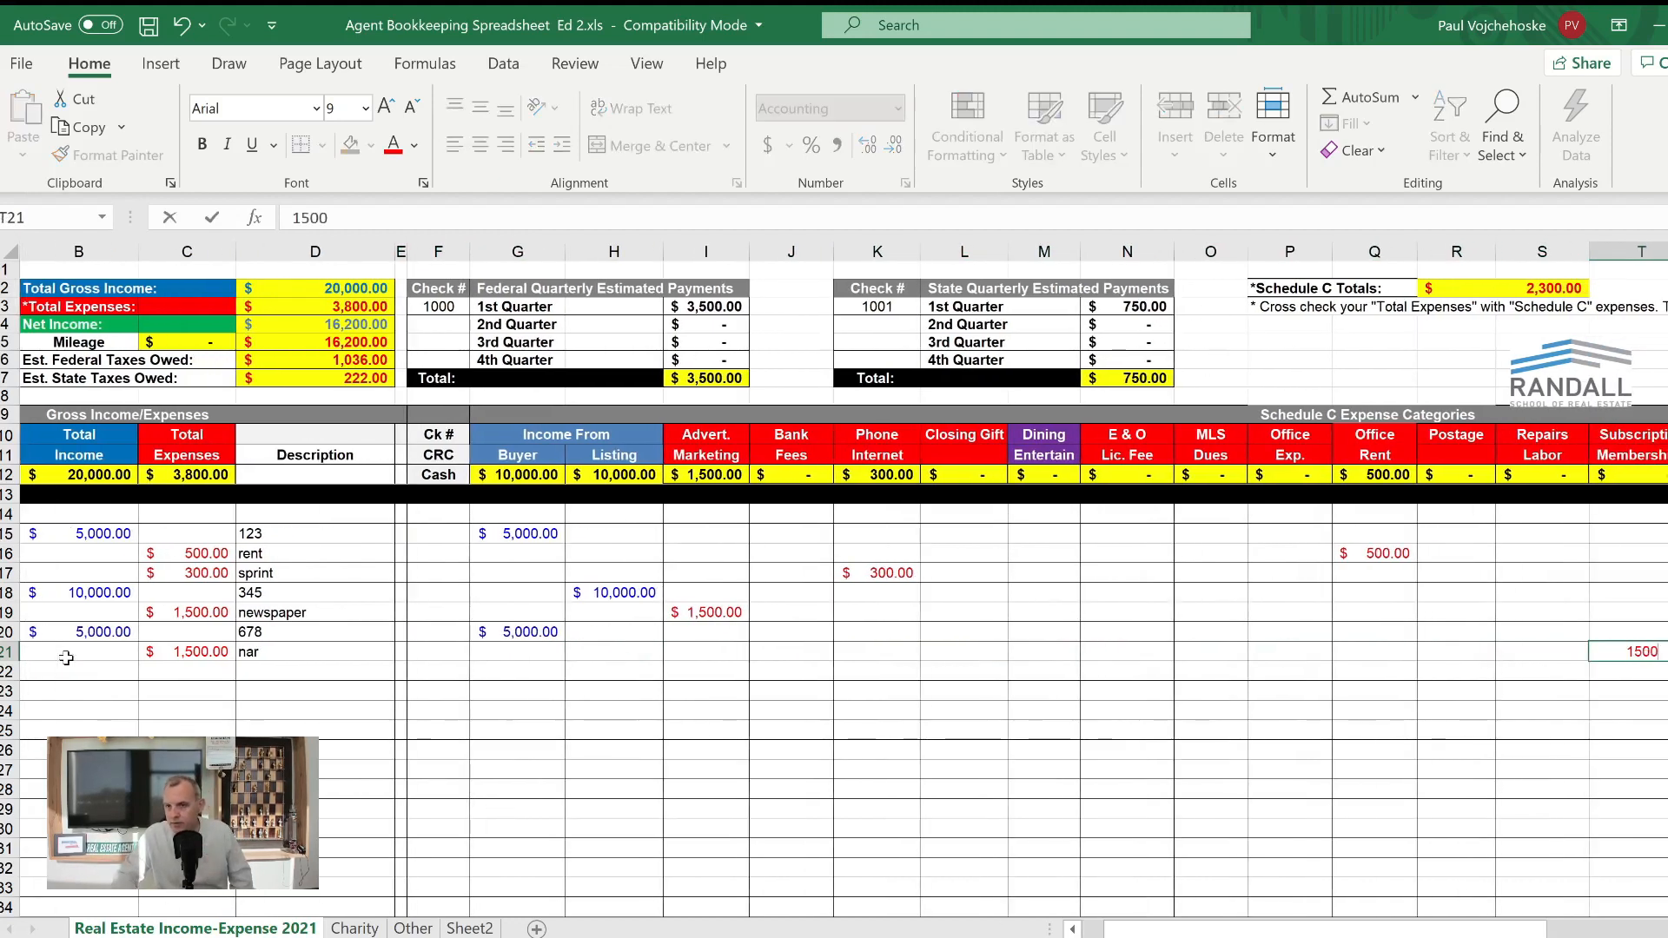
{"action": "key", "text": "Return"}
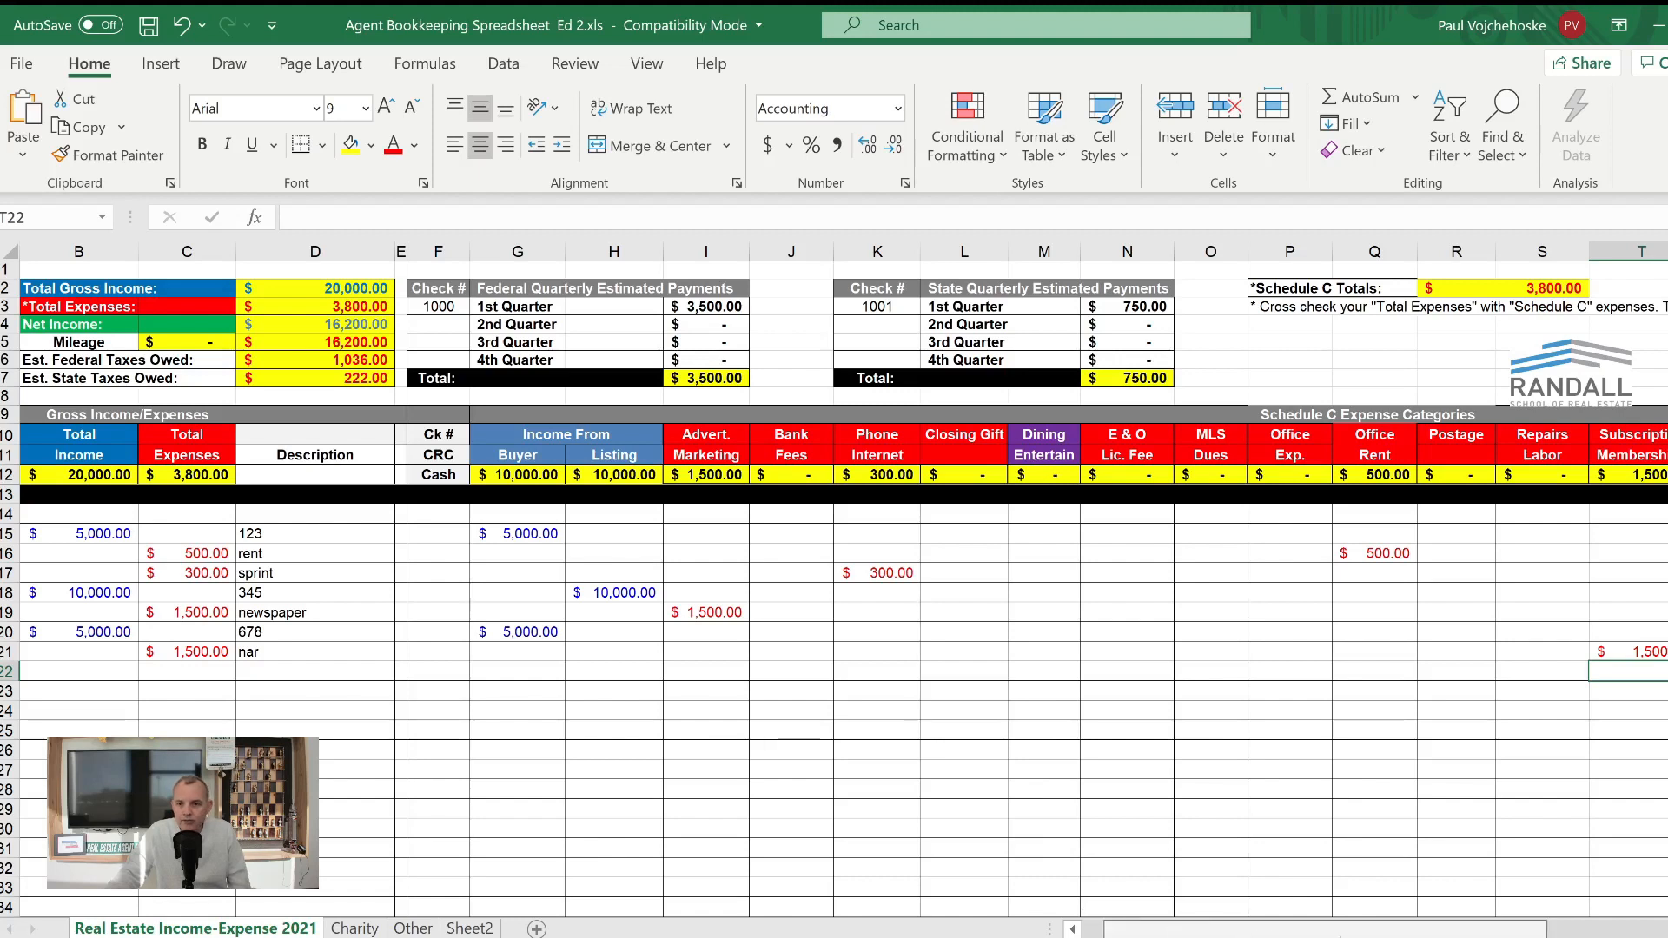
- Record January in the mileage table with a rate of .575 and 500 miles
{"action": "scroll", "coordinate": [1553, 929], "scroll_direction": "right", "scroll_amount": 3}
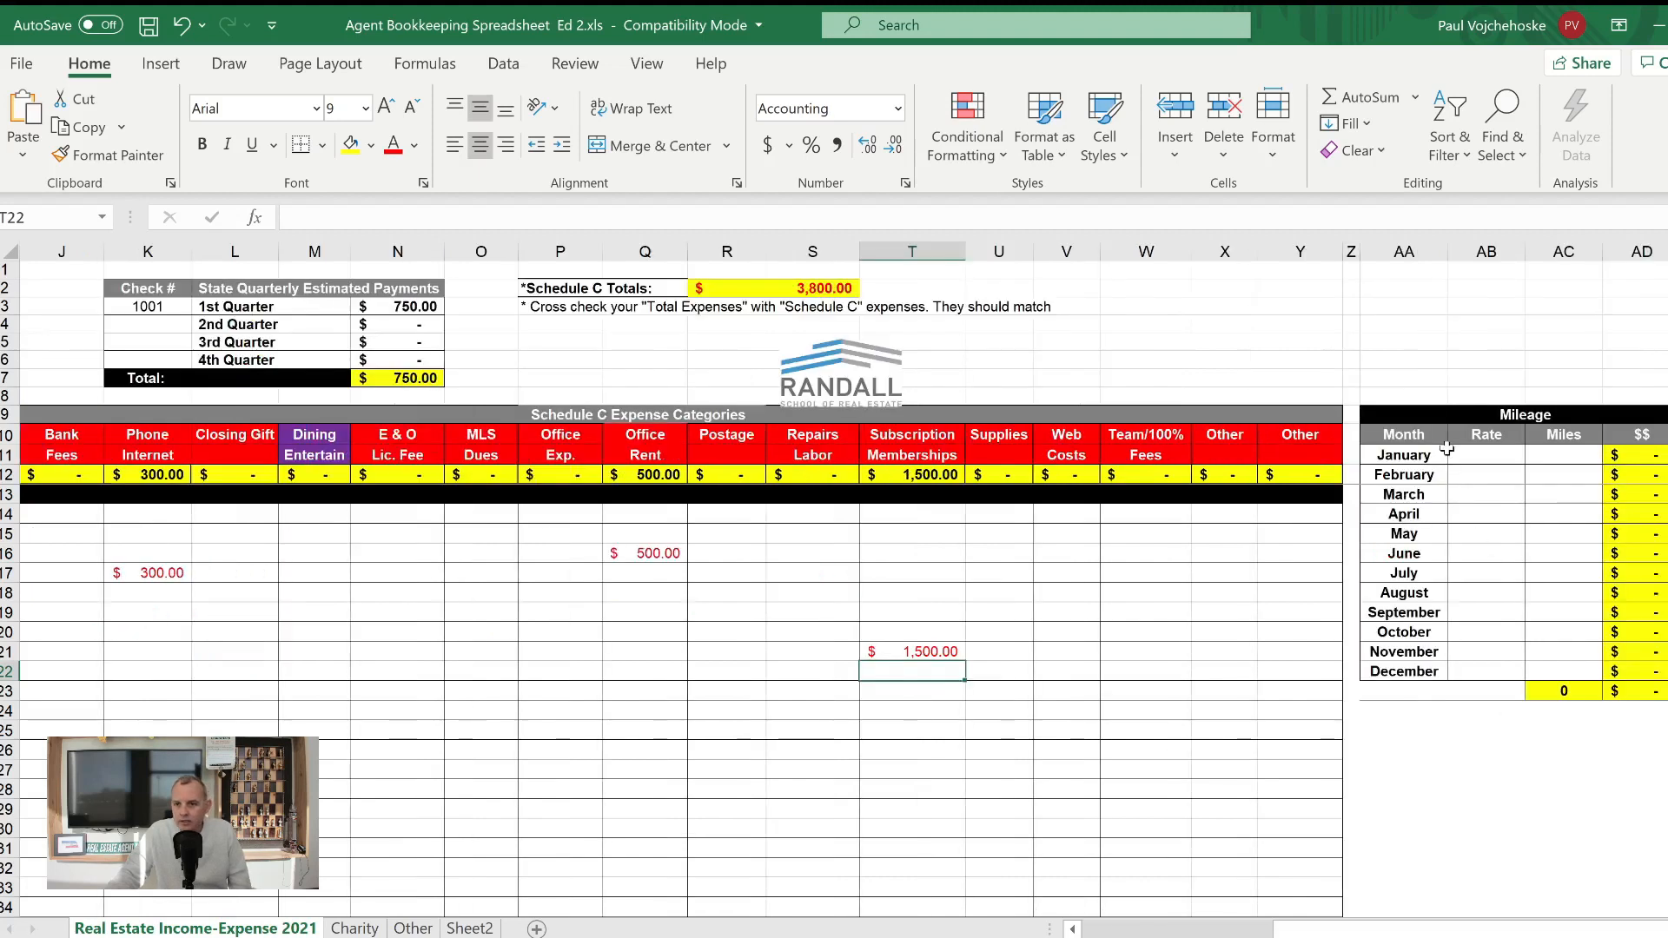
{"action": "left_click", "coordinate": [1465, 460]}
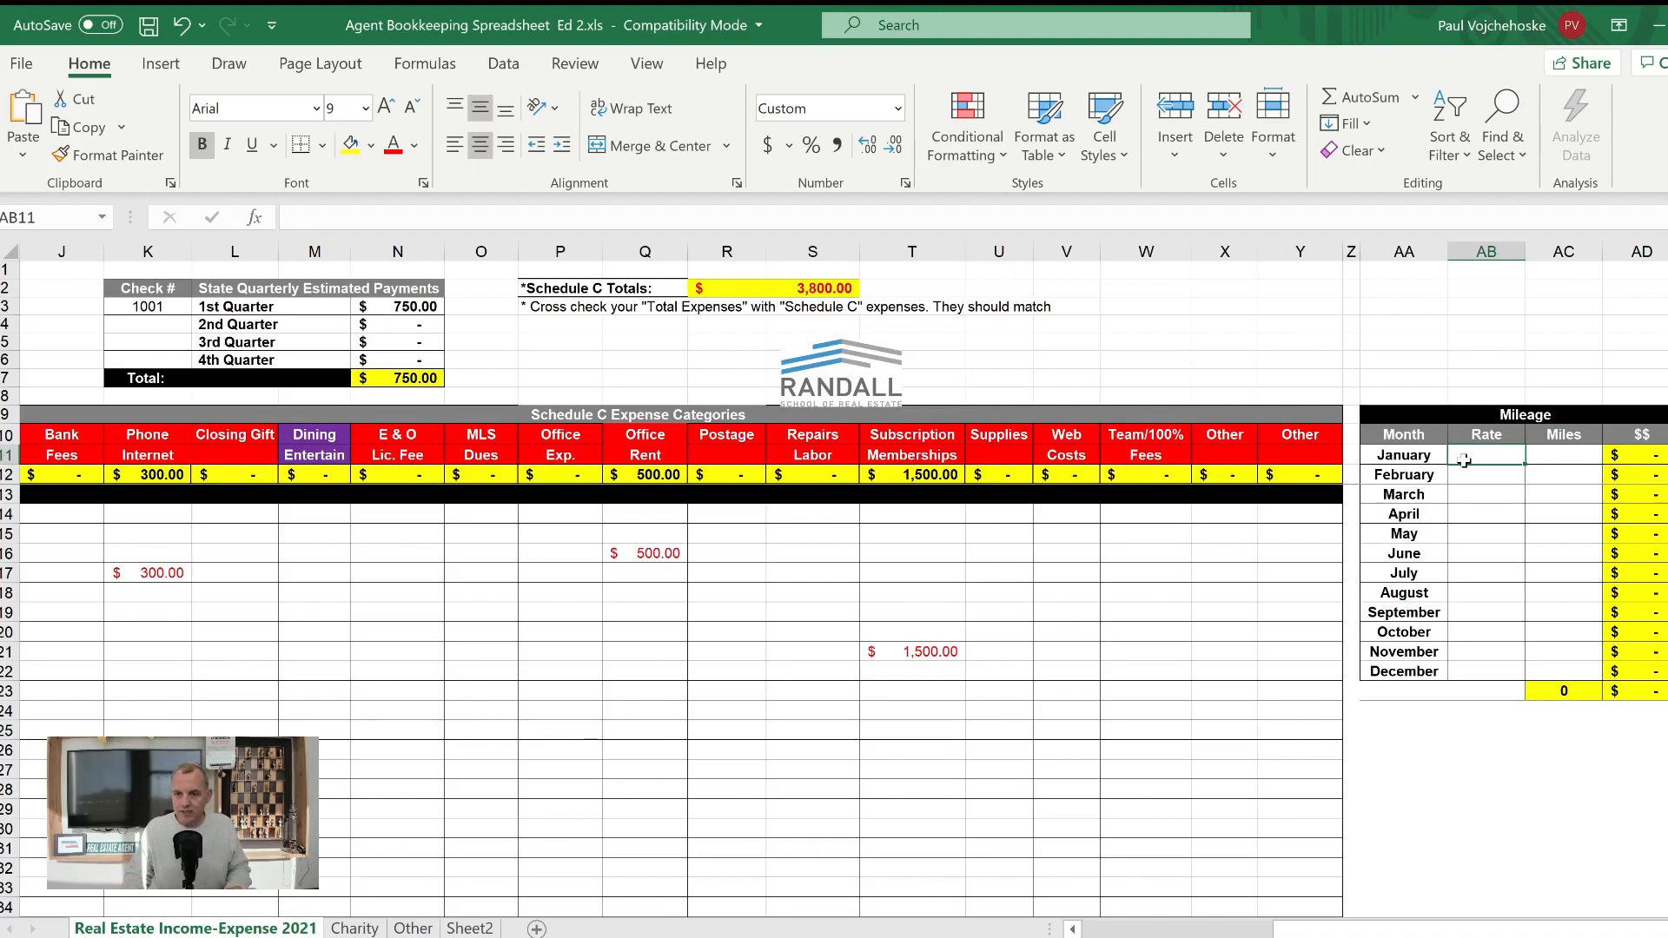
{"action": "type", "text": ".575"}
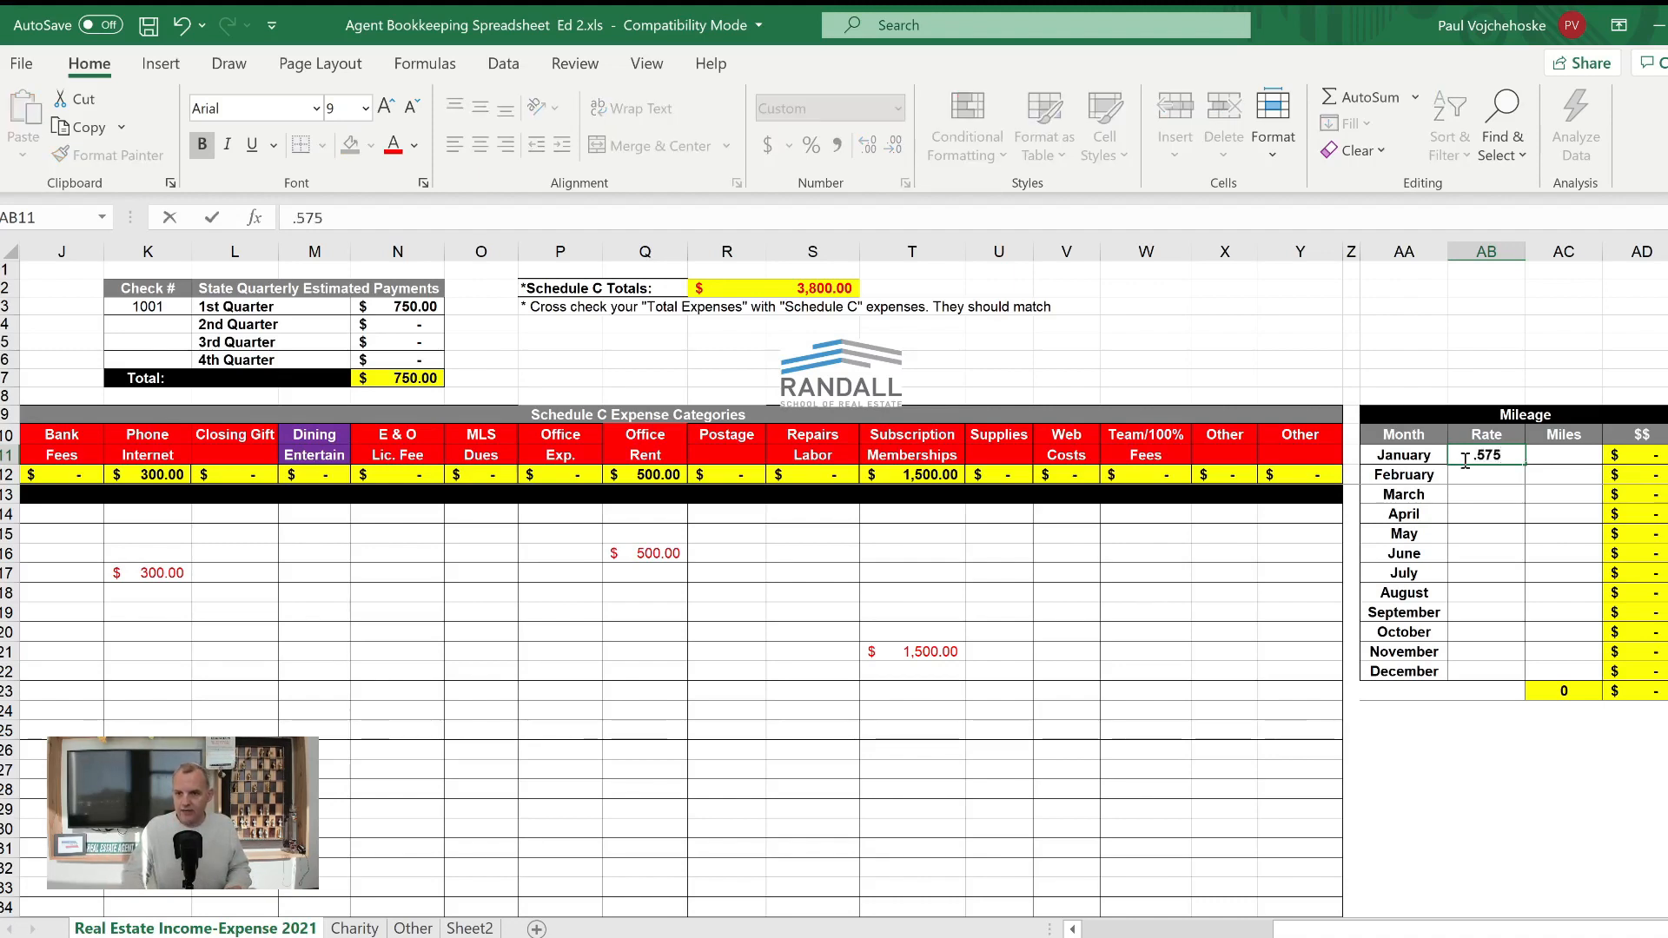
{"action": "key", "text": "Tab"}
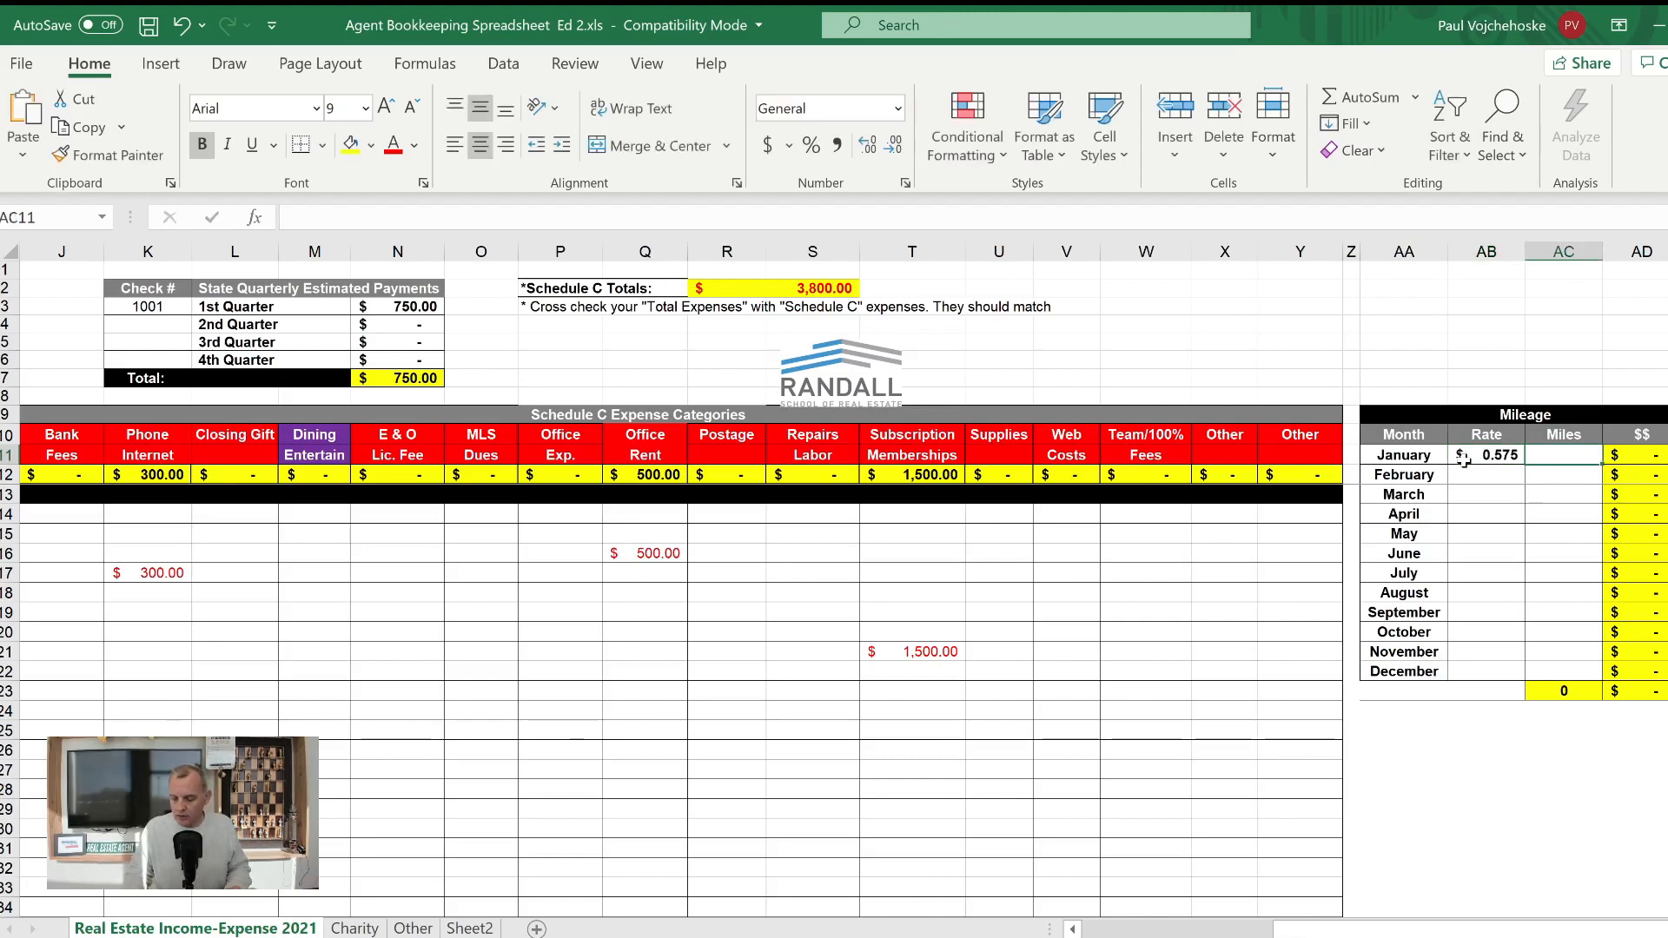
{"action": "type", "text": "500"}
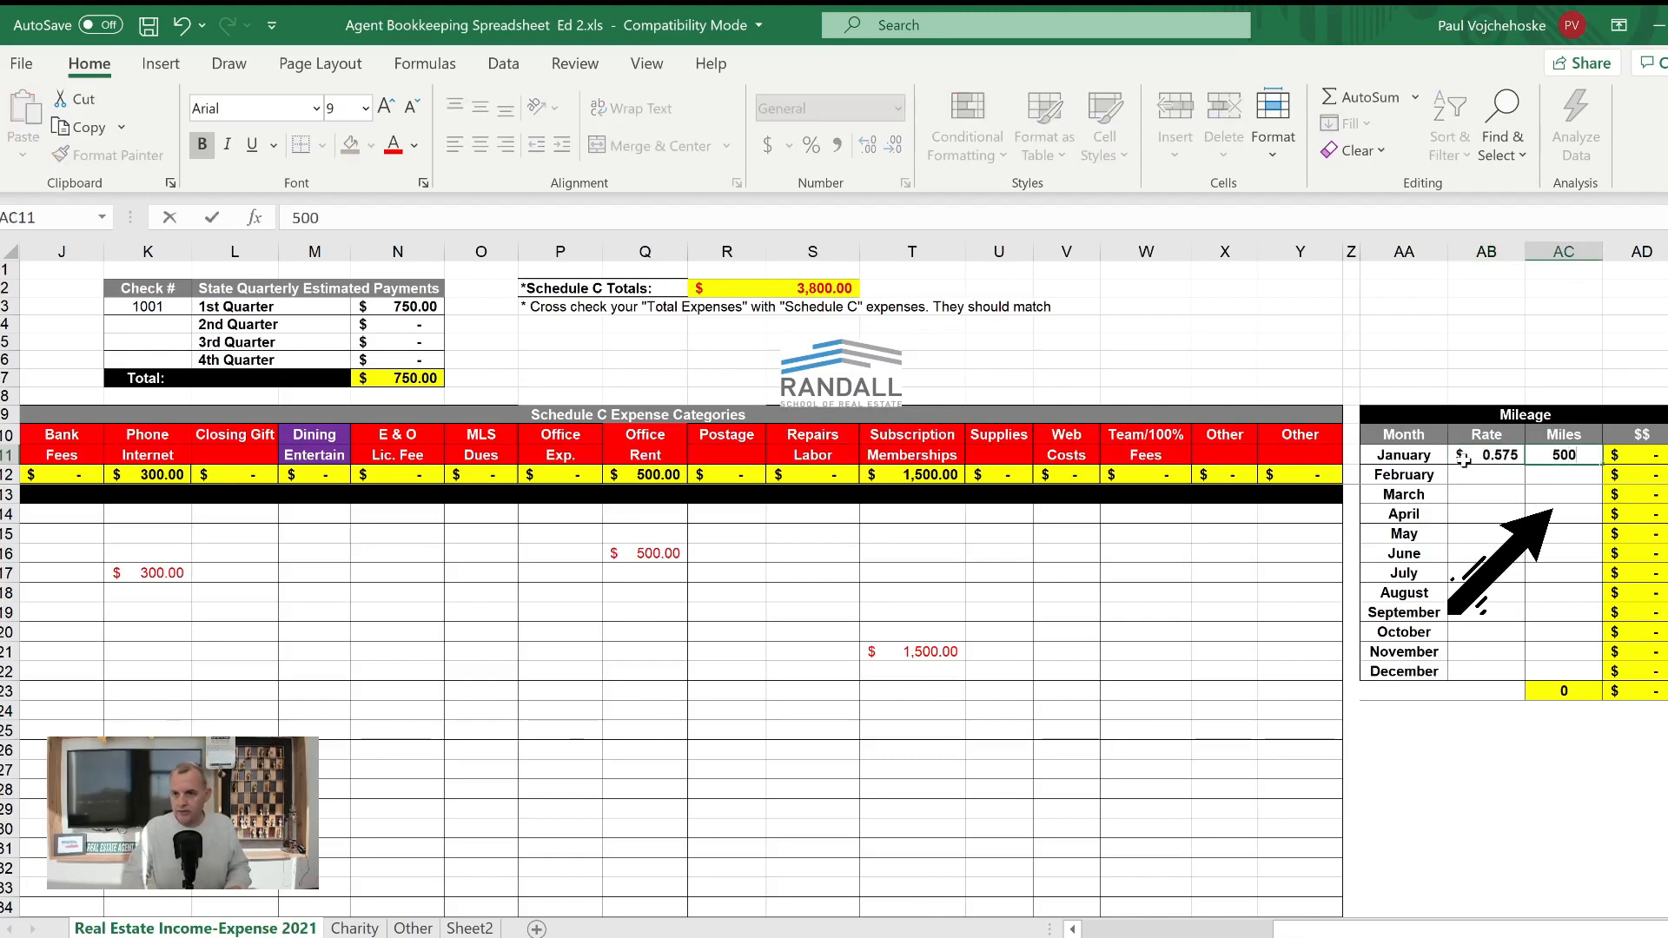
{"action": "key", "text": "Return"}
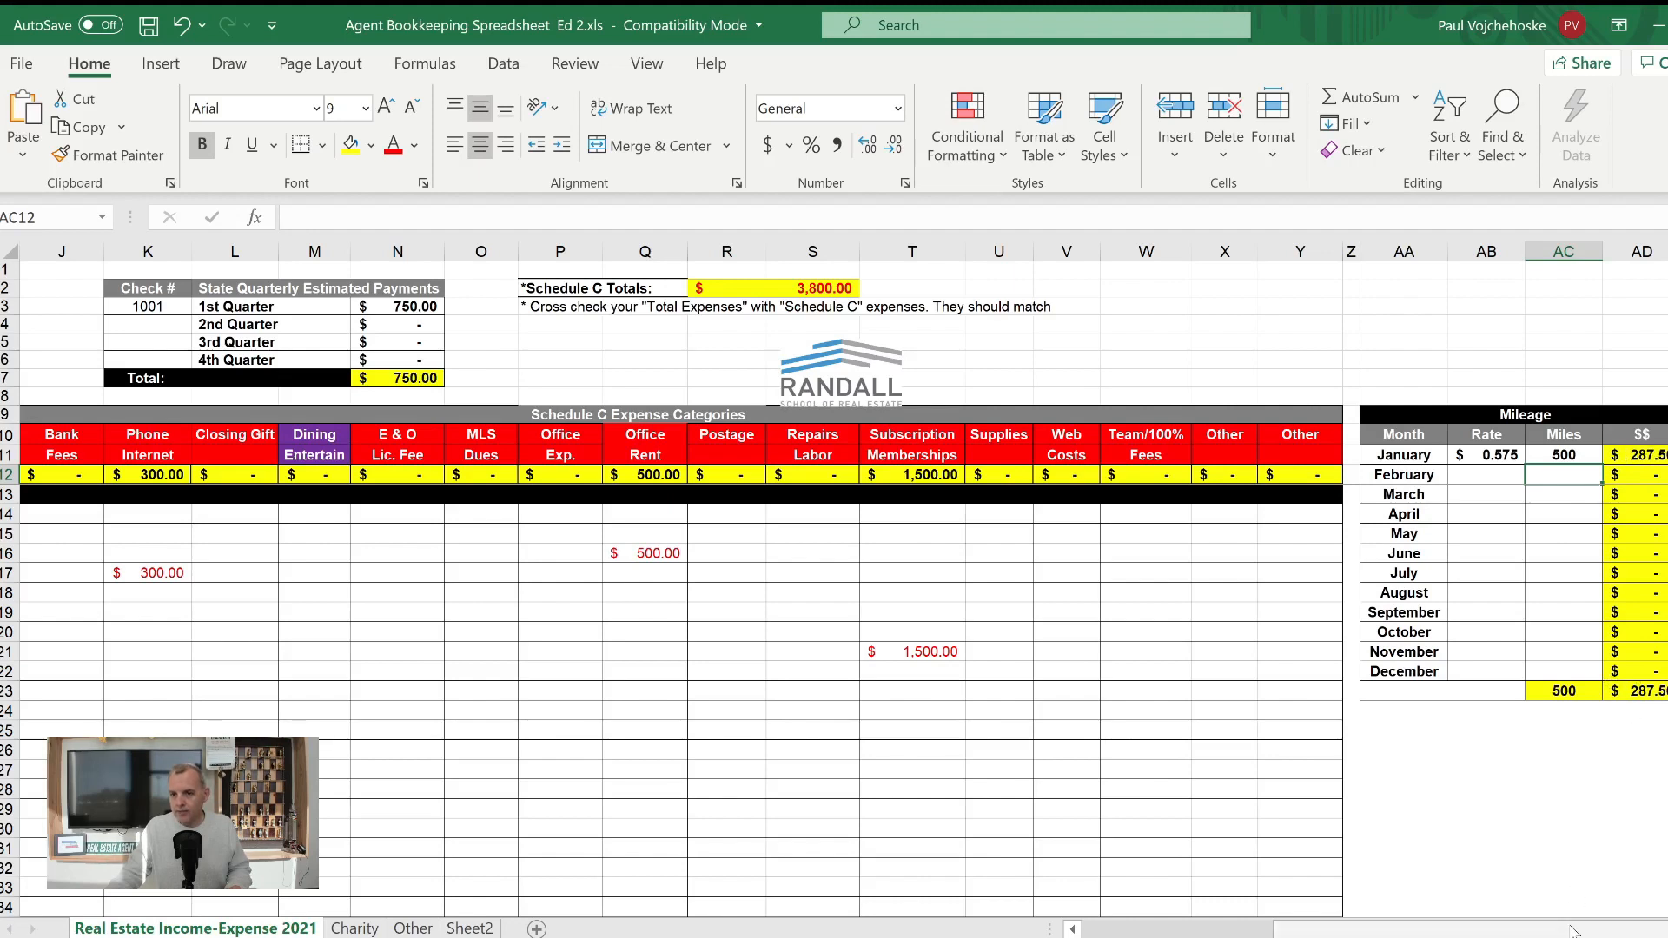
- Check the mileage figure in the income summary, and record February mileage with a rate of .575 and 1125 miles
{"action": "left_click", "coordinate": [1121, 934]}
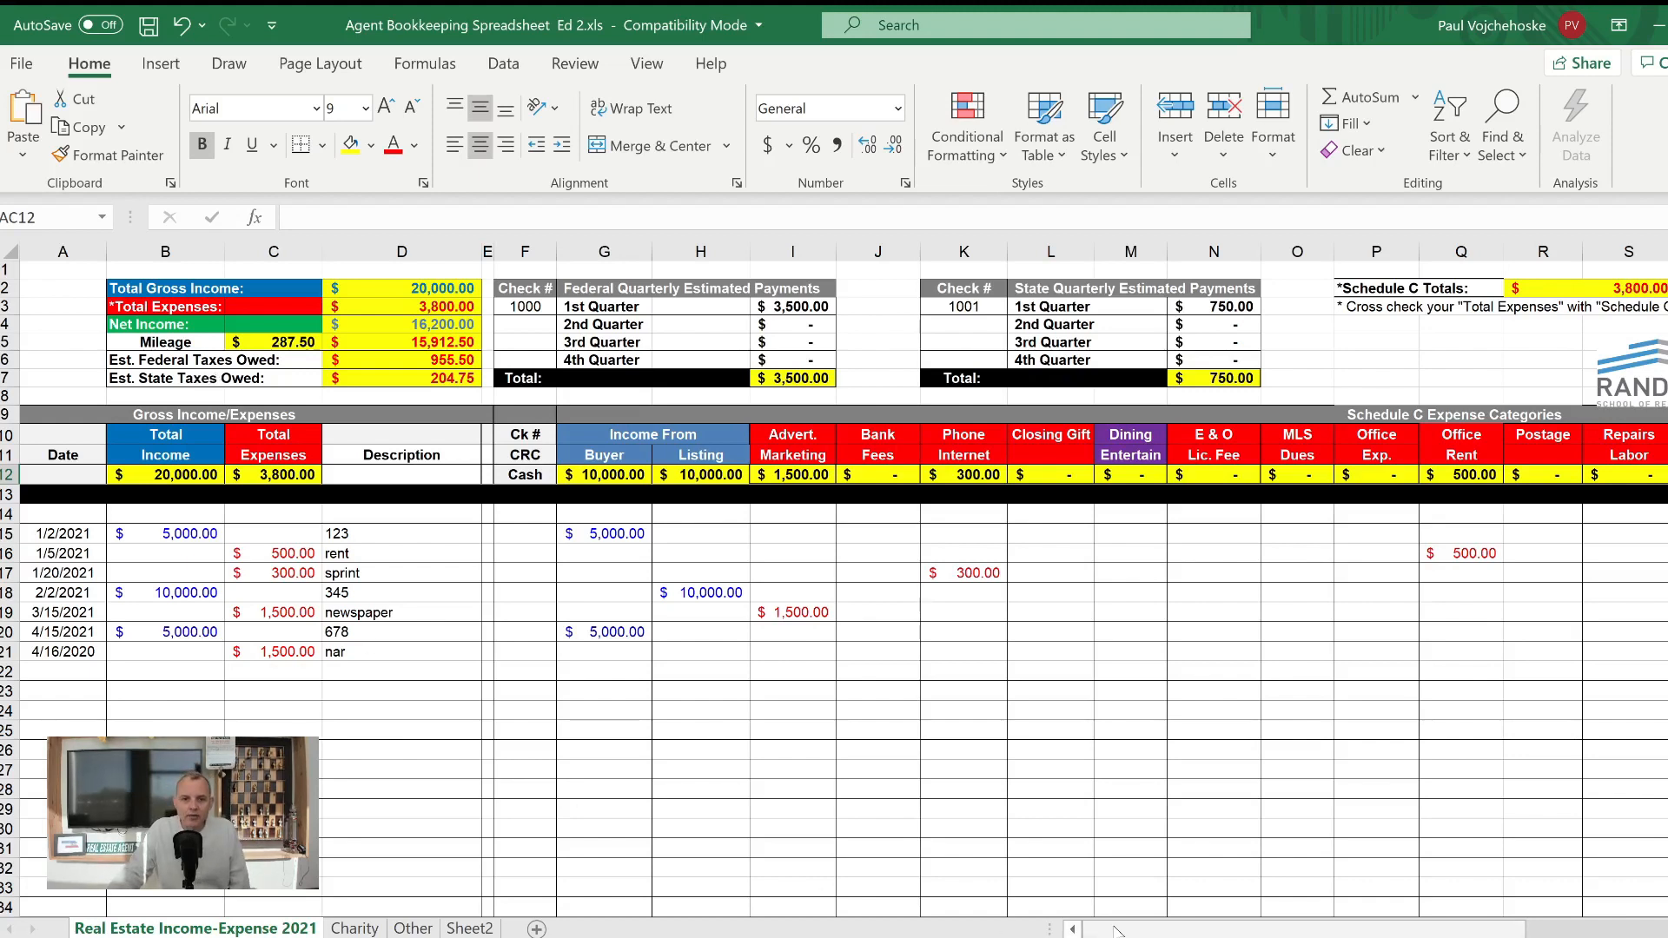
{"action": "left_click_drag", "start_coordinate": [1116, 928], "coordinate": [1650, 912]}
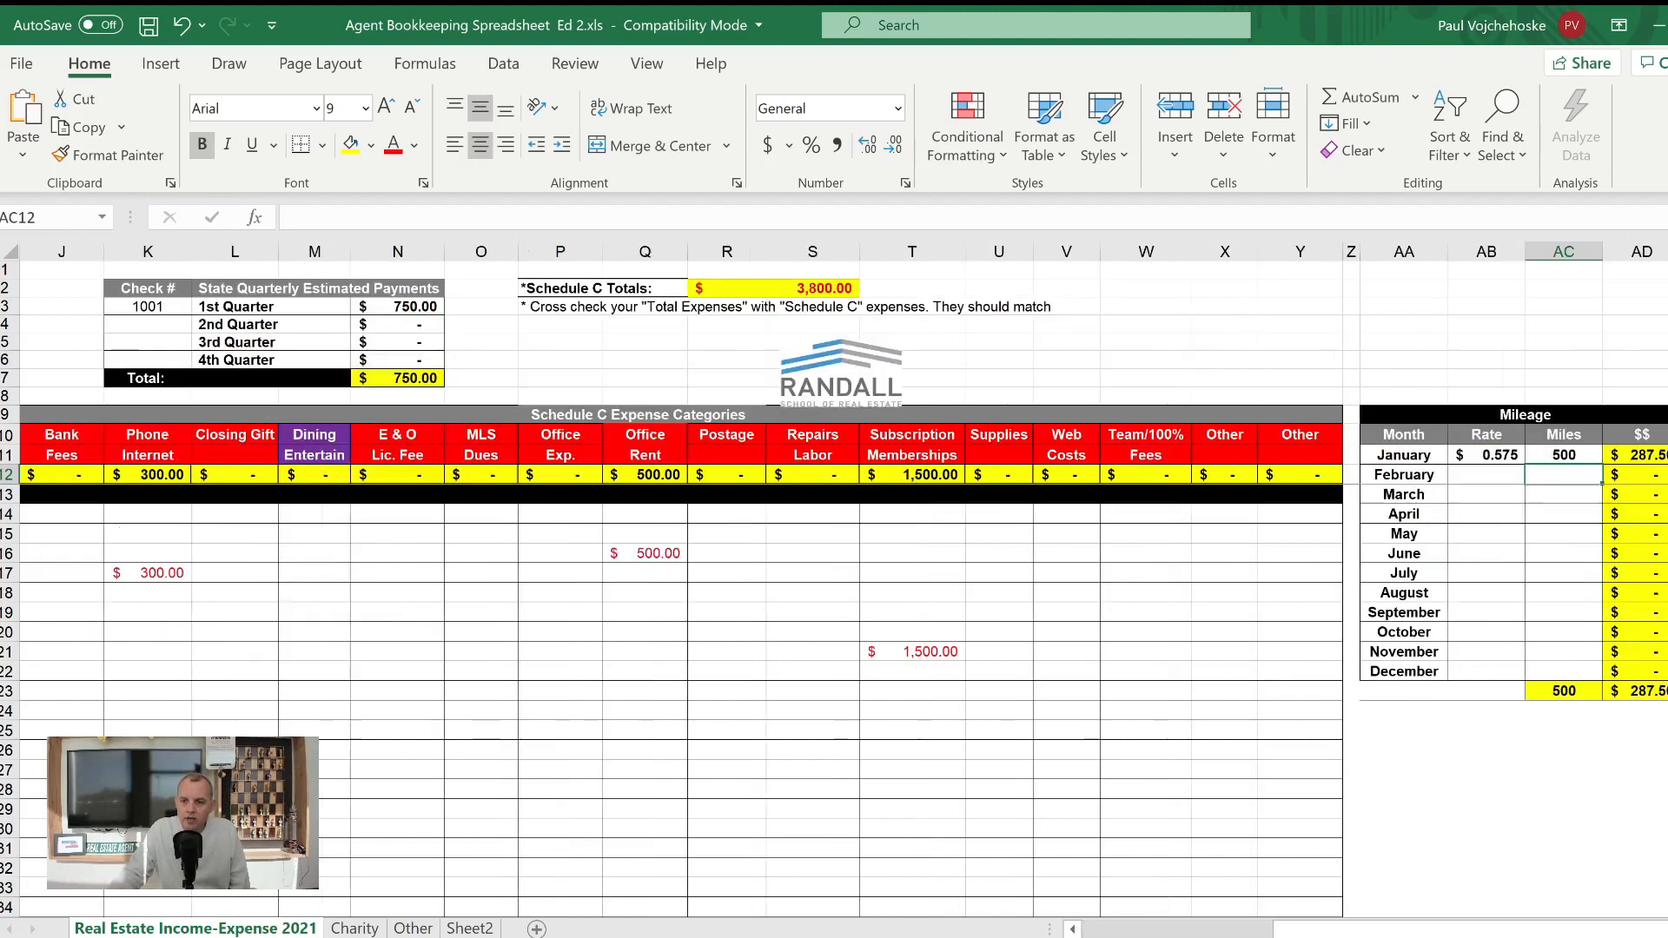
{"action": "left_click", "coordinate": [1468, 476]}
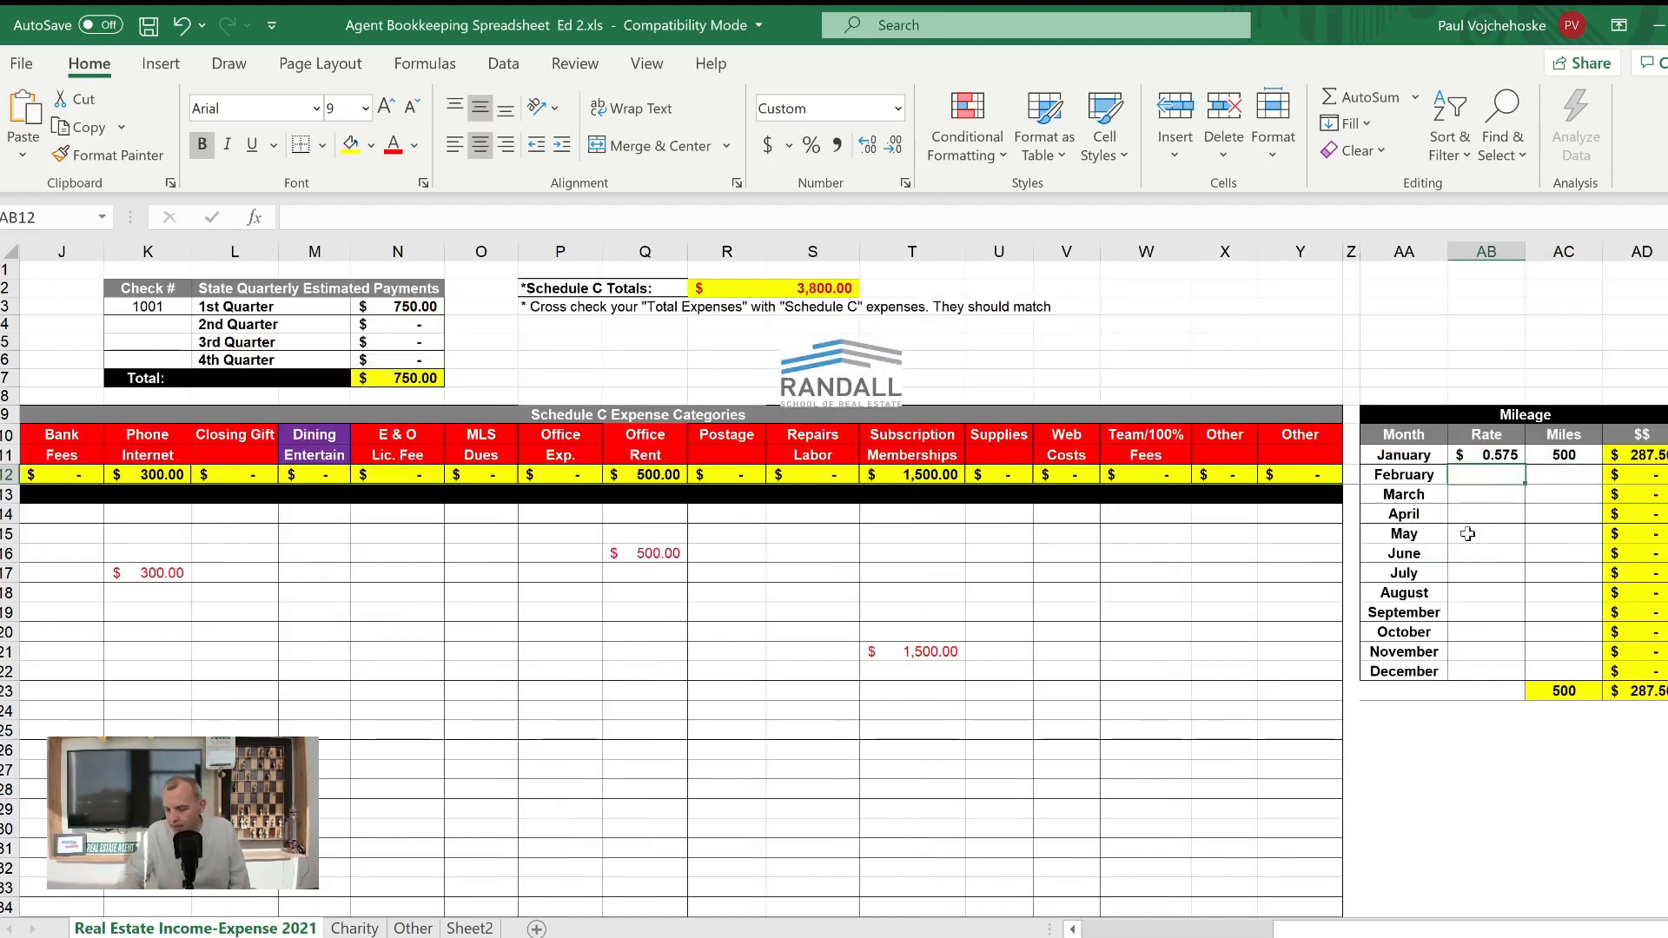
{"action": "type", "text": ".575"}
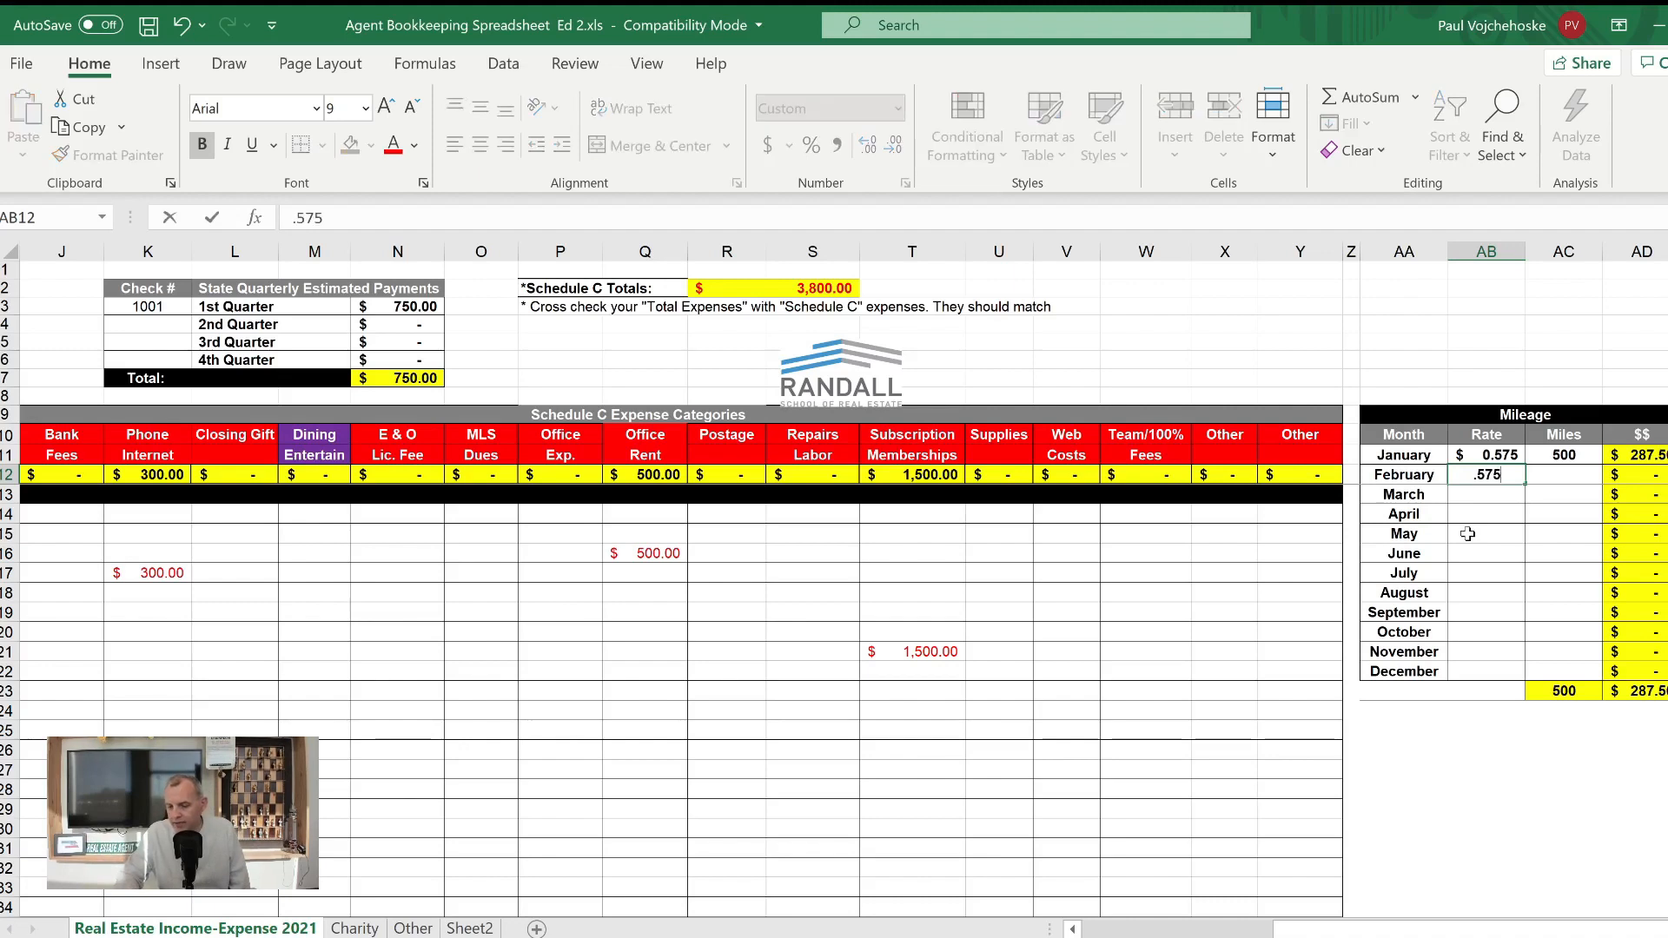
{"action": "key", "text": "Tab"}
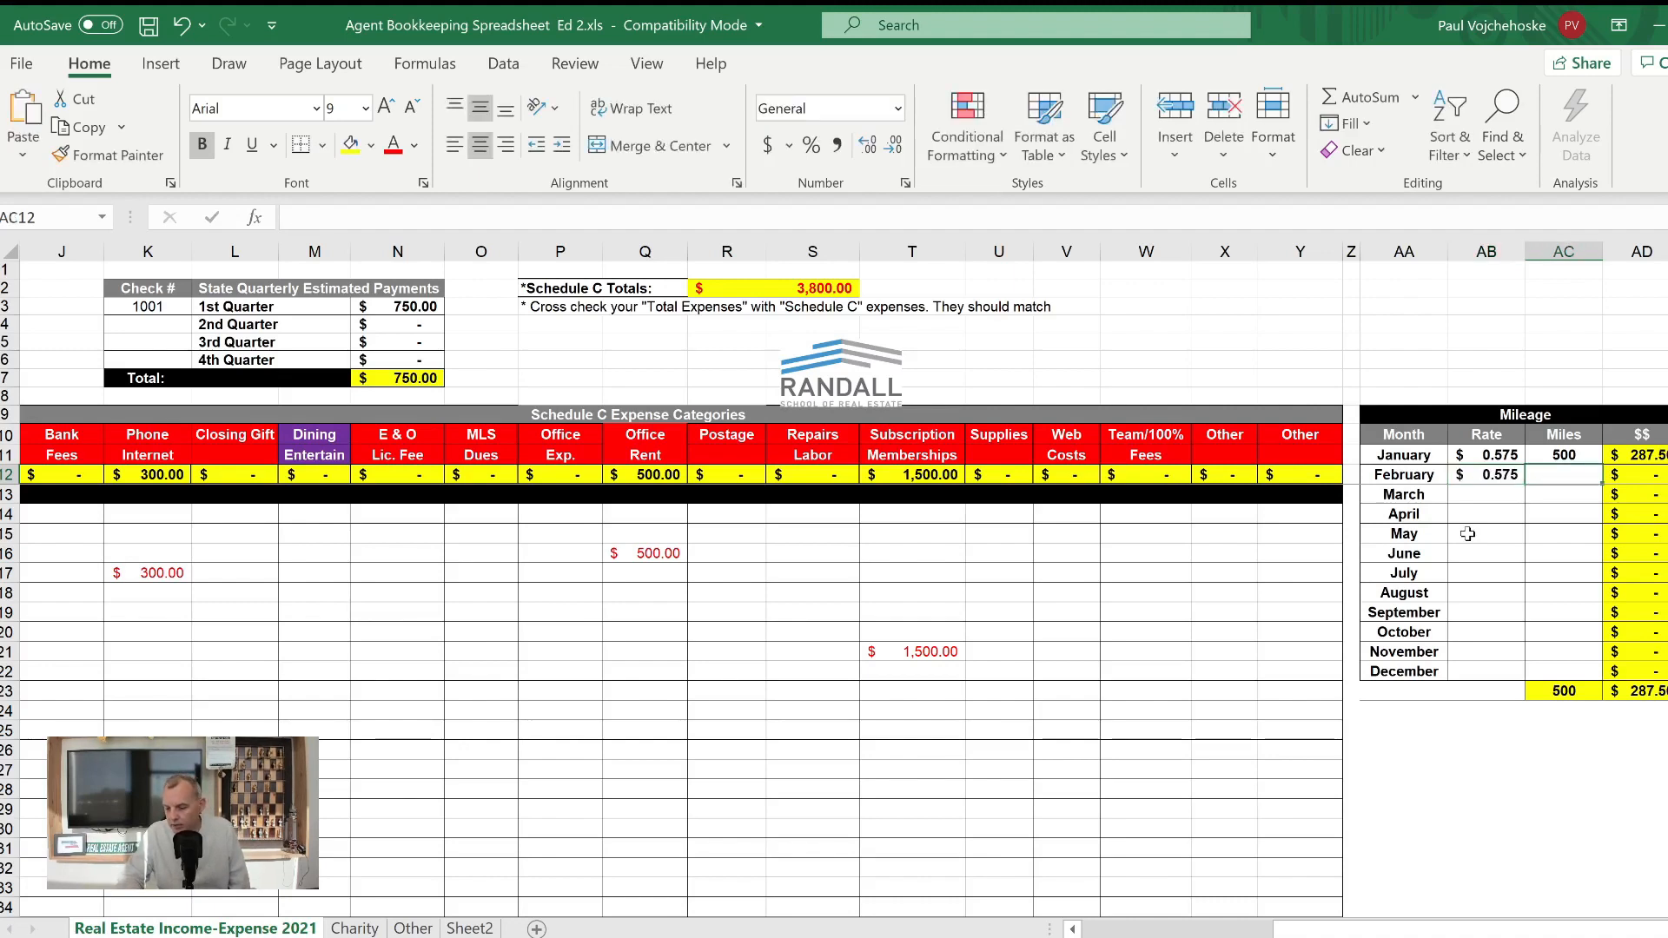
{"action": "type", "text": "1125"}
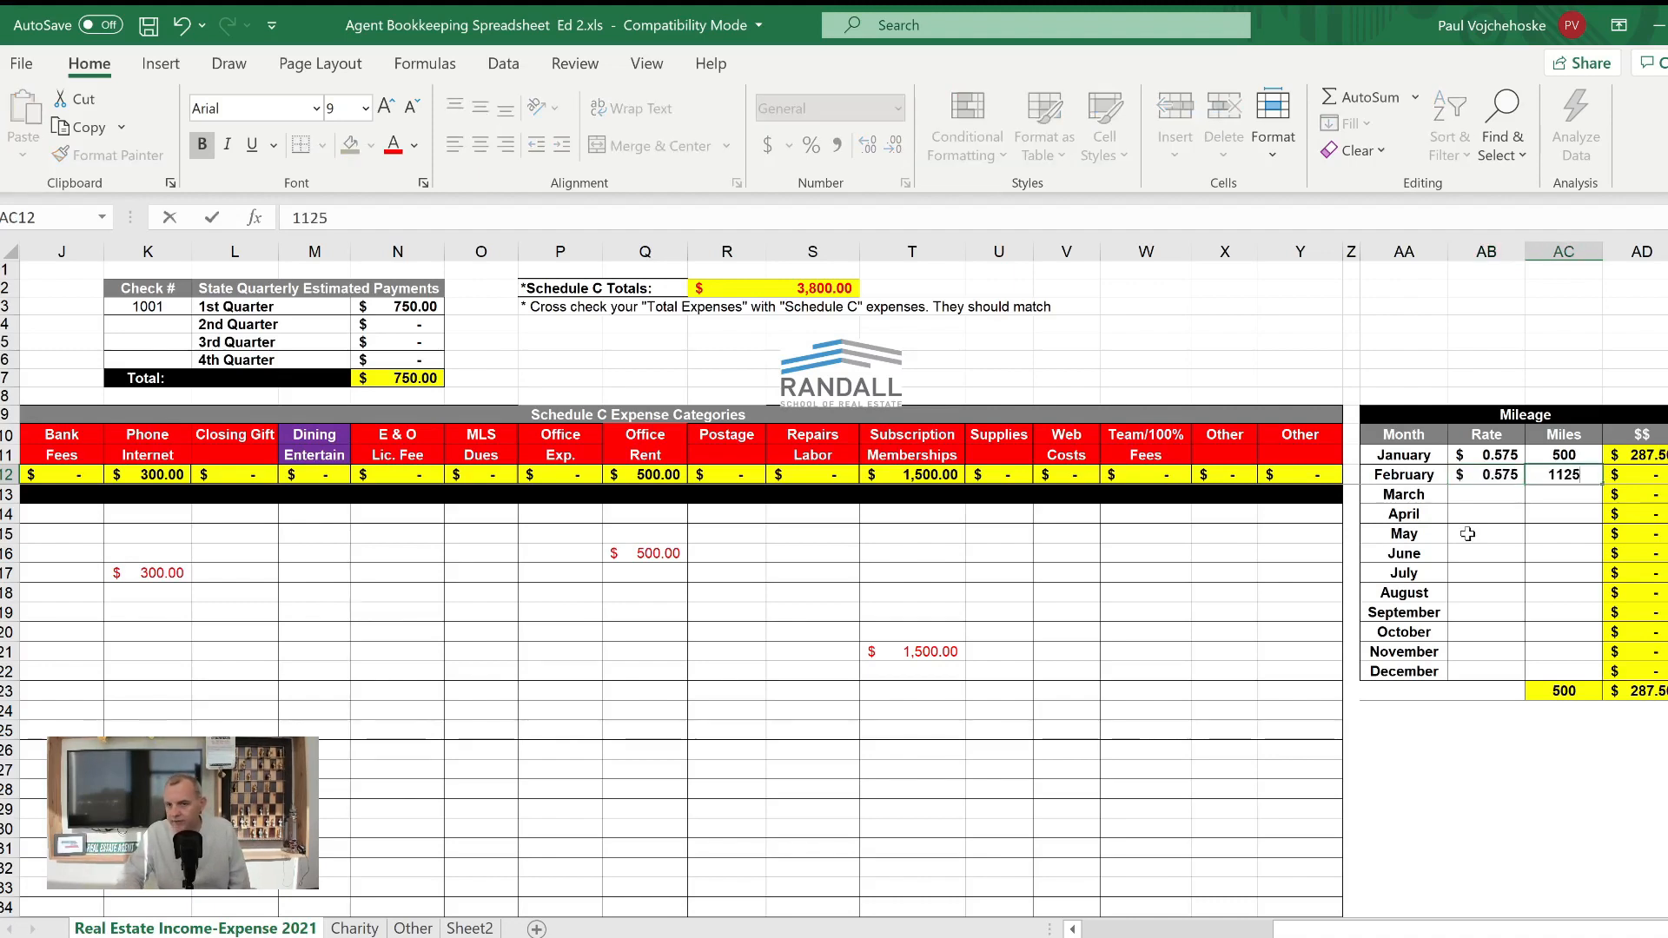
{"action": "key", "text": "Return"}
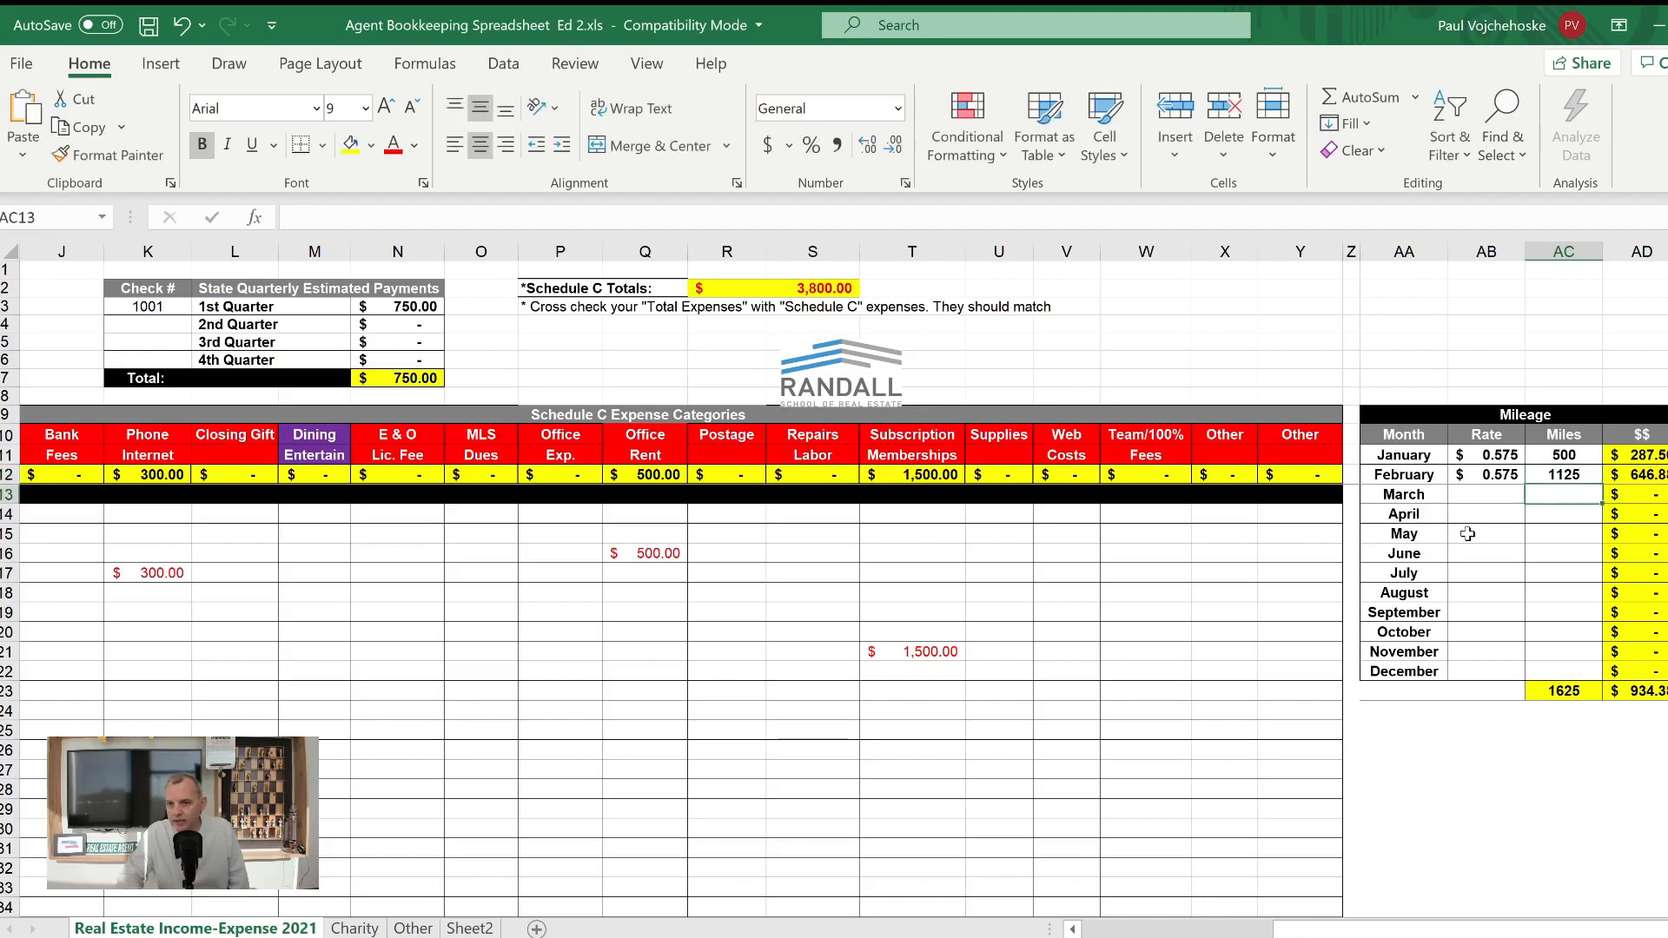
- Record March in the mileage table with a rate of .545 and 965 miles
{"action": "key", "text": "Left"}
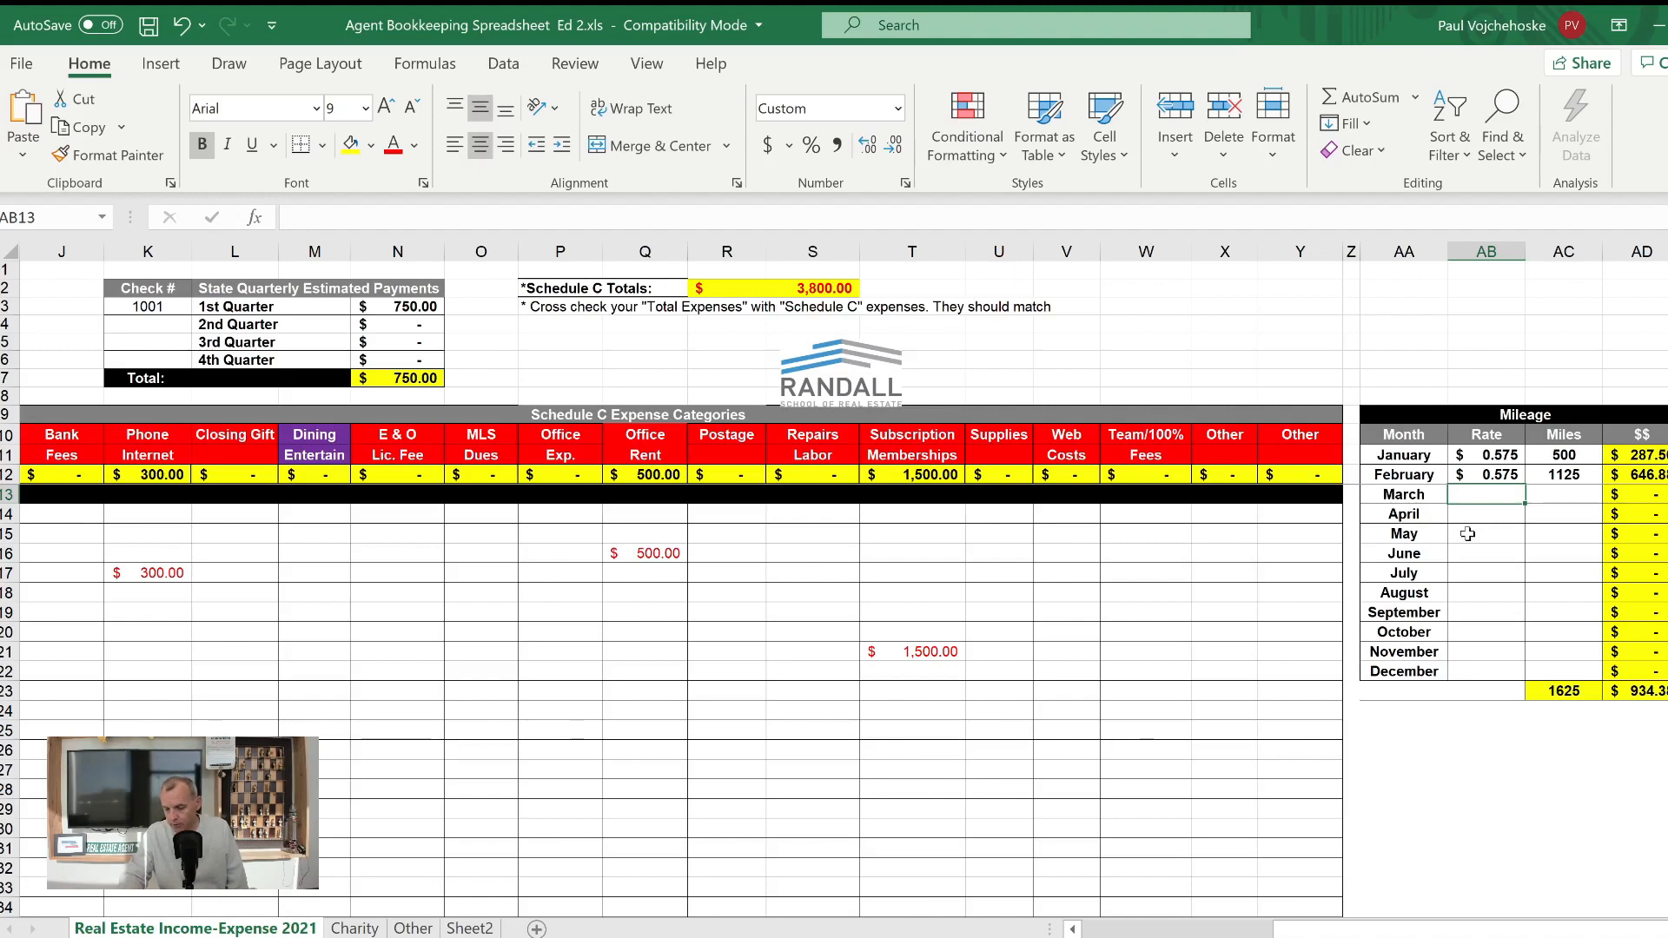
{"action": "type", "text": ".545"}
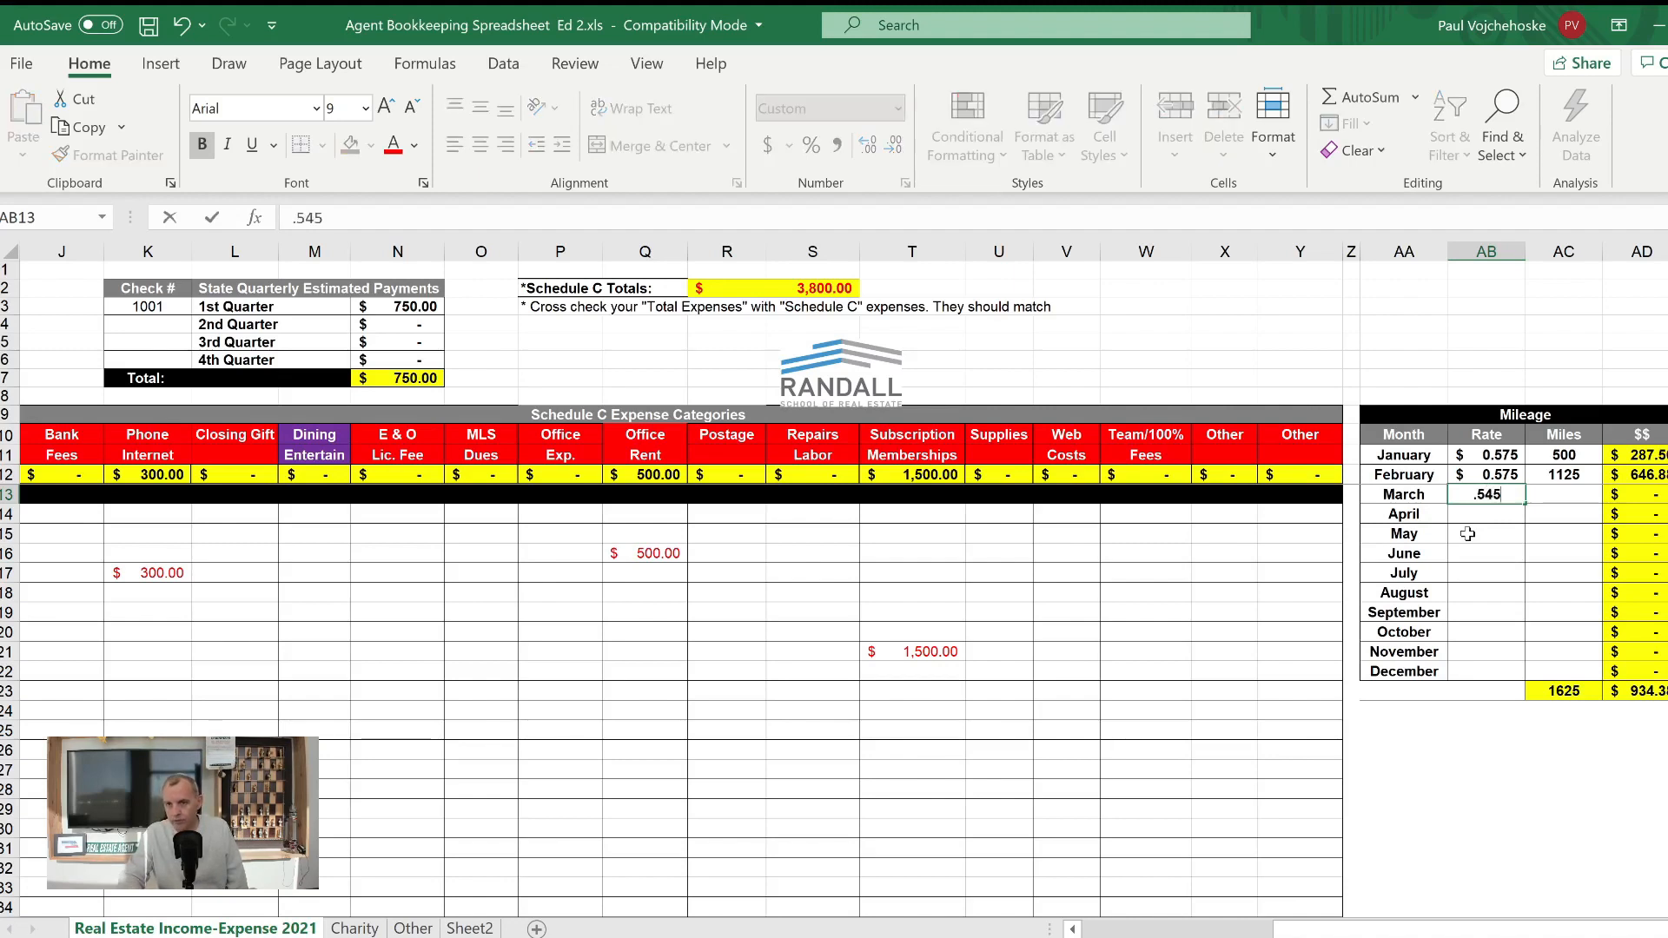
{"action": "key", "text": "Tab"}
{"action": "type", "text": "965"}
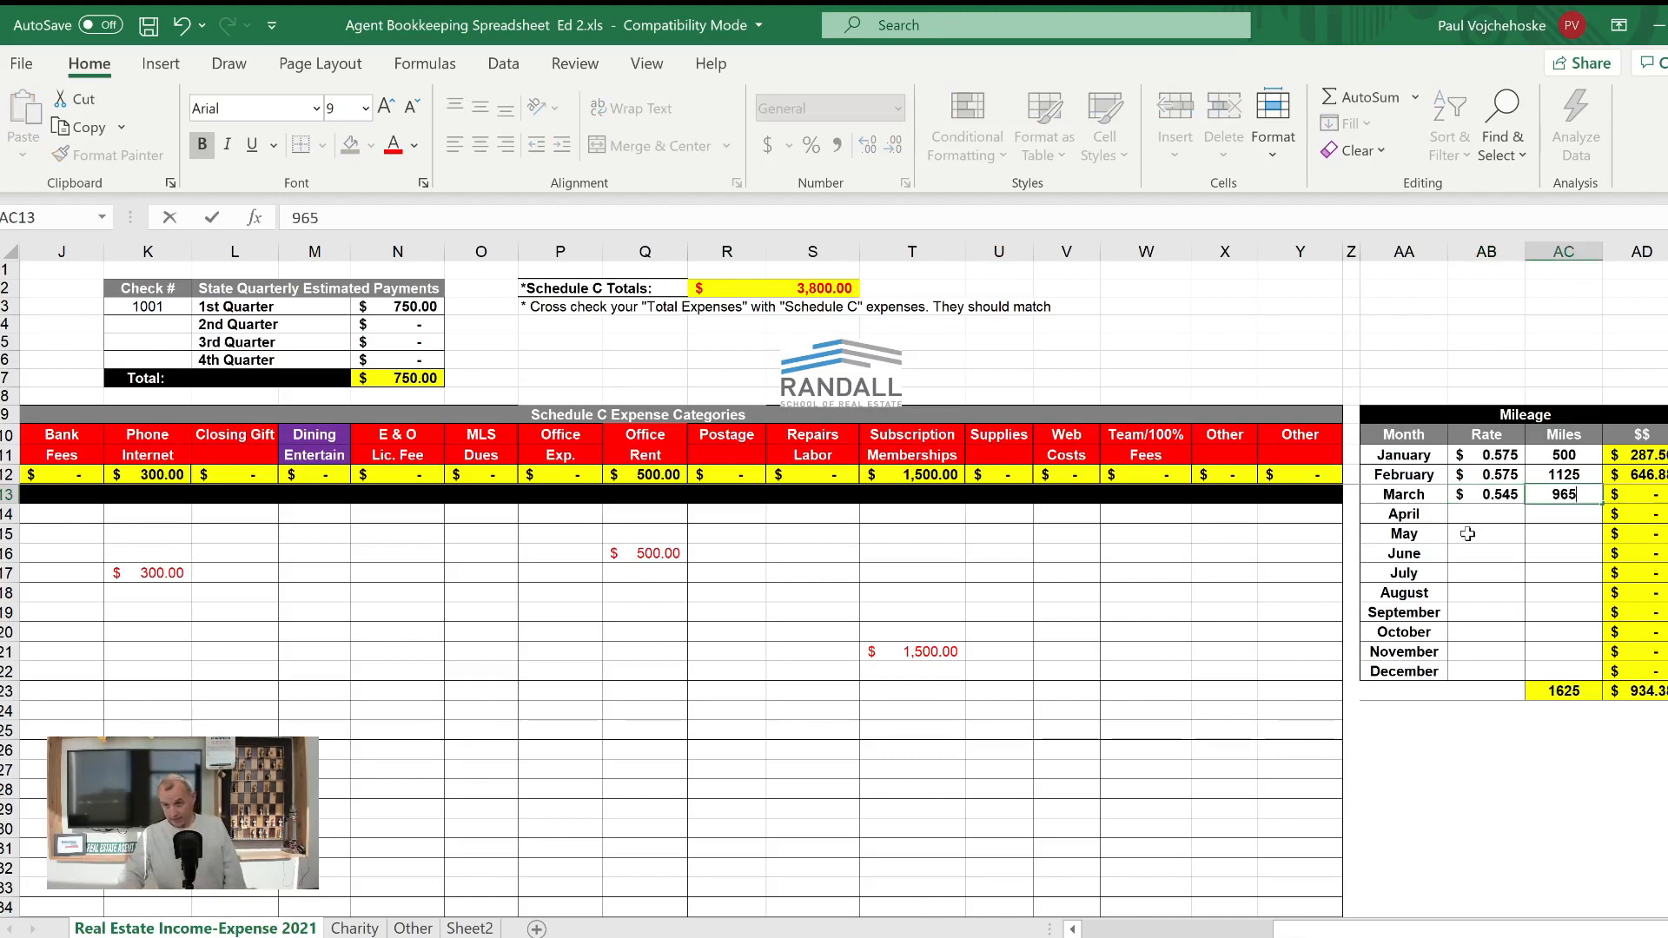
{"action": "key", "text": "Return"}
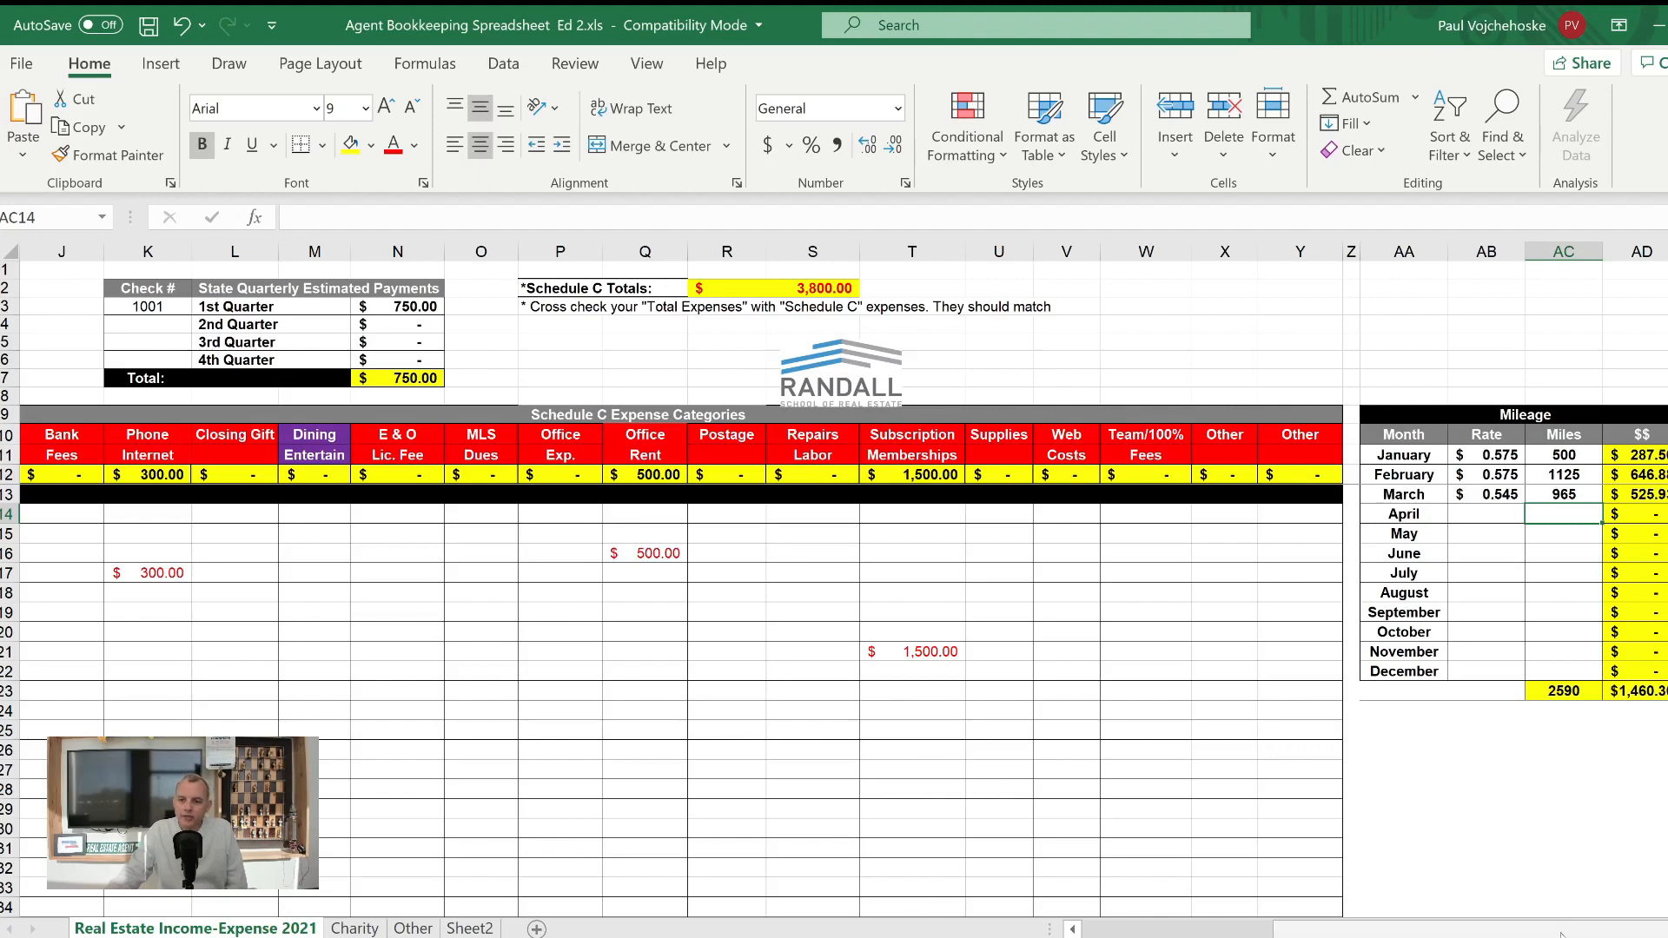
- Review the income and tax summary and the Charity sheet, and return to the Real Estate Income-Expense 2021 sheet
{"action": "left_click", "coordinate": [1095, 932]}
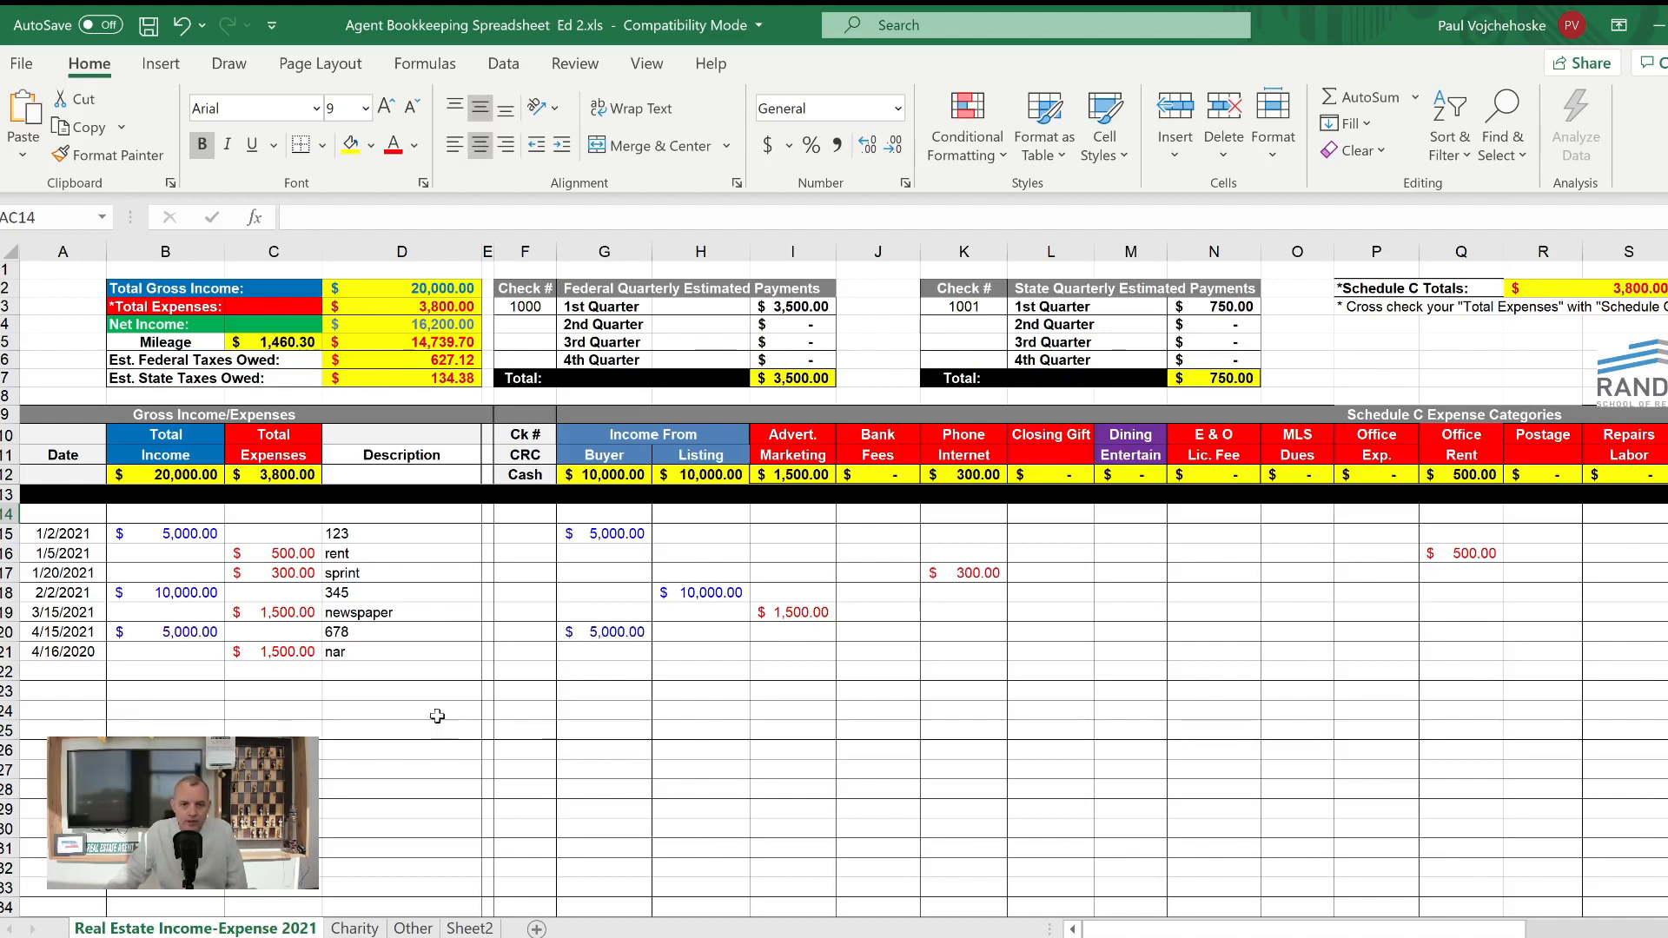
{"action": "left_click", "coordinate": [354, 927]}
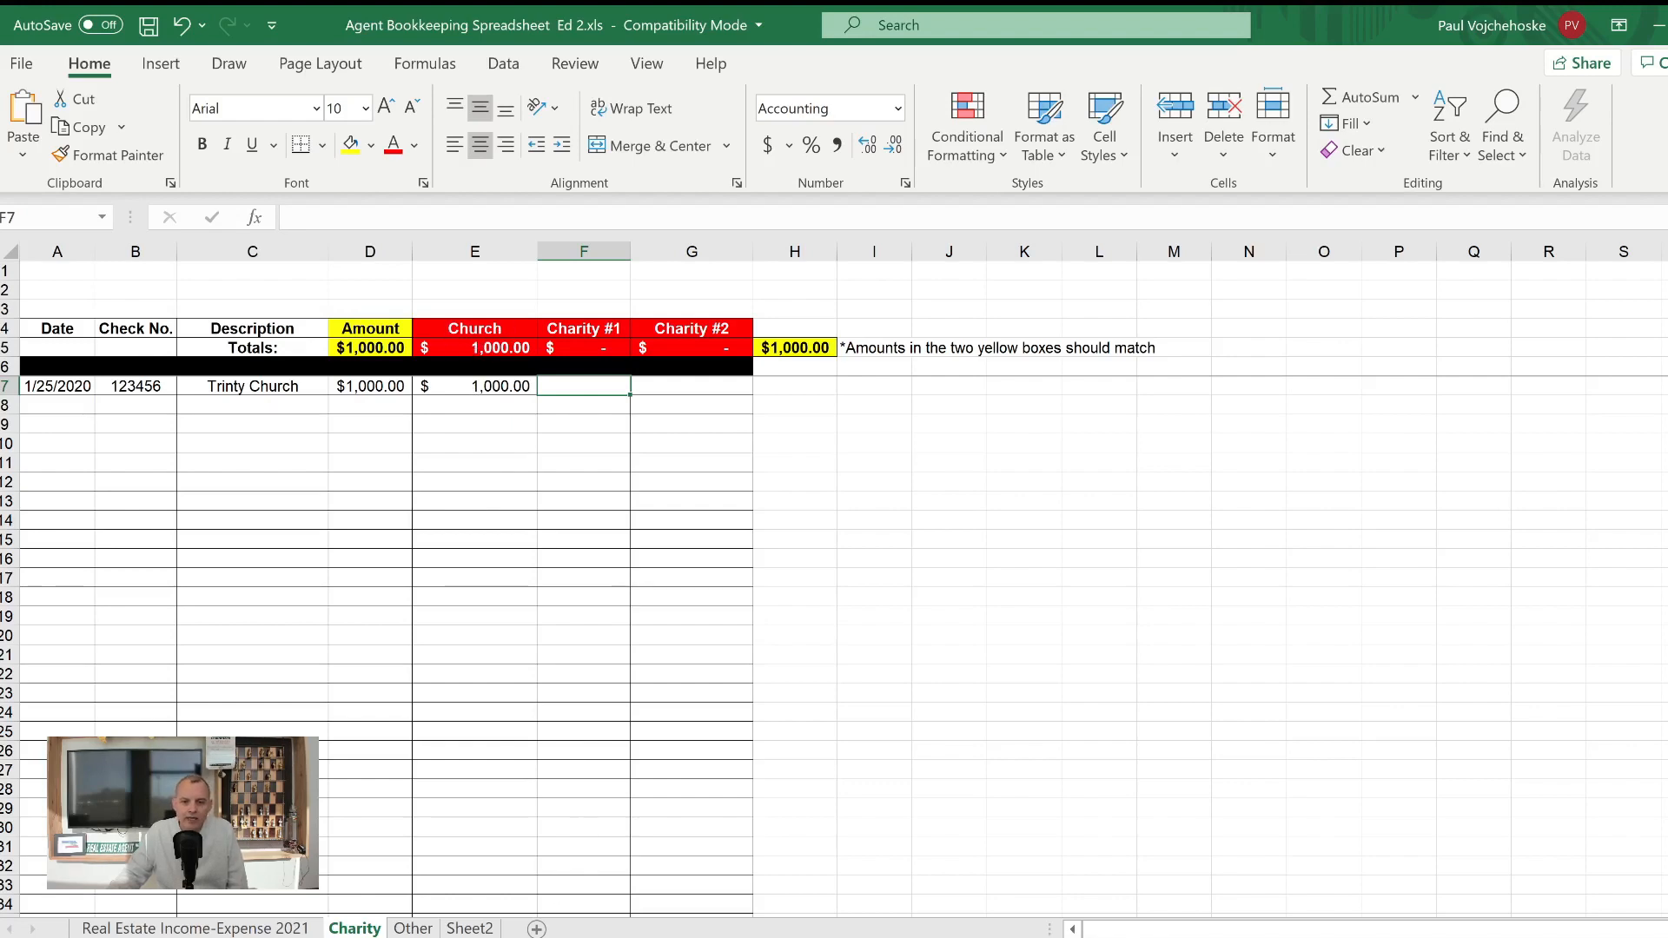
{"action": "left_click", "coordinate": [176, 928]}
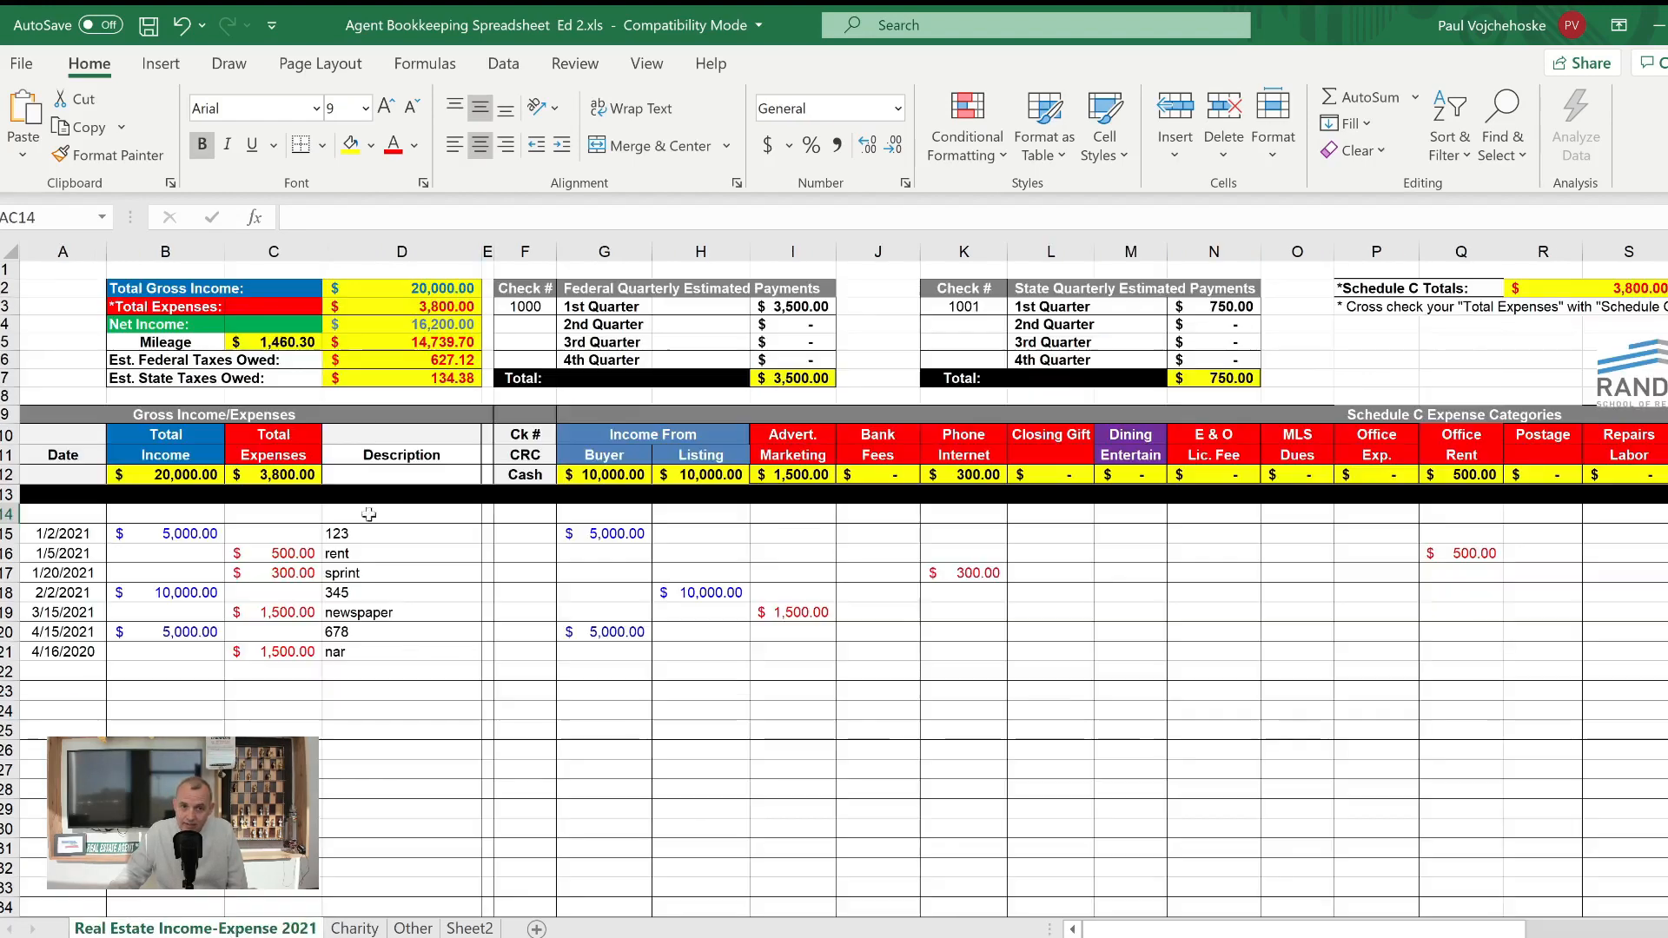